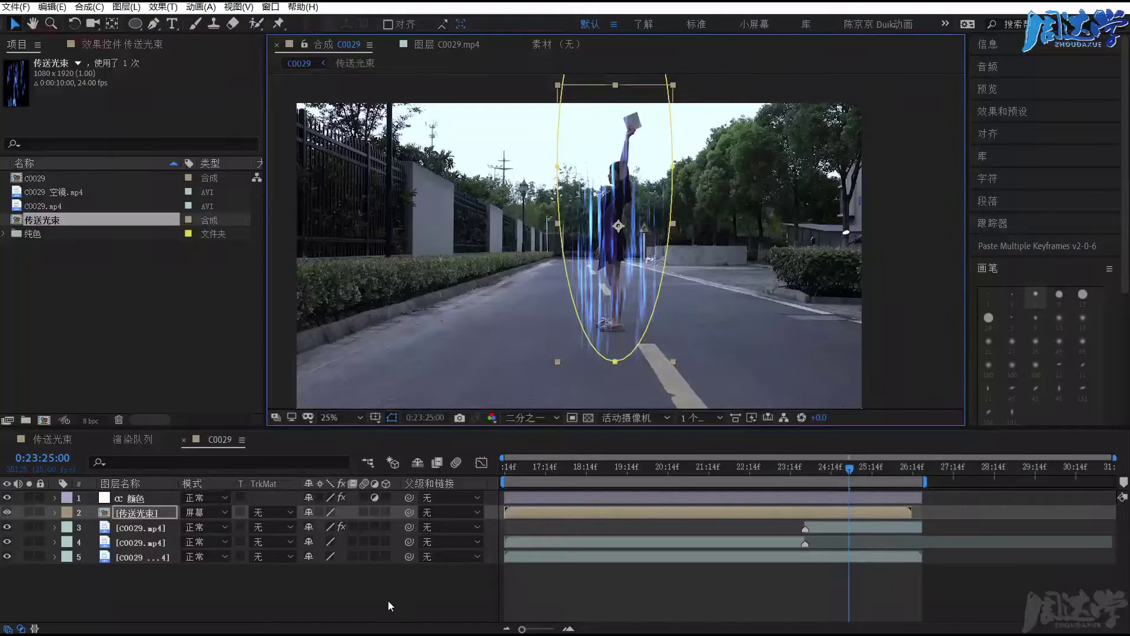
# - Apply a 发光 glow to the 传送光束 beam layer and raise its glow radius
pyautogui.click(388, 600)
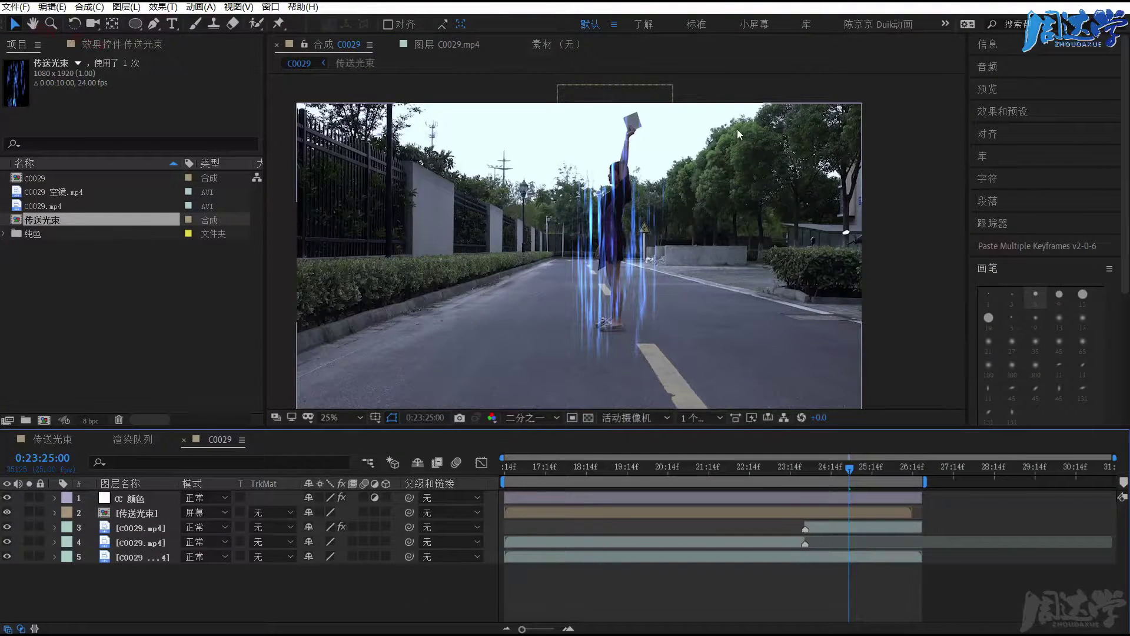
pyautogui.click(131, 512)
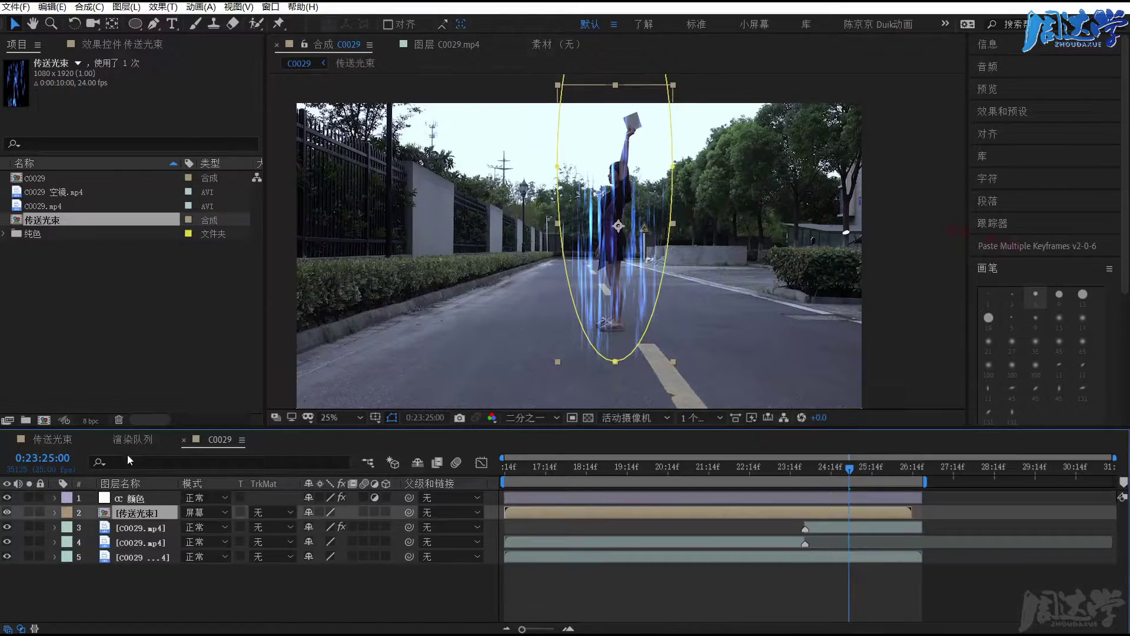
pyautogui.click(113, 45)
pyautogui.click(1012, 112)
pyautogui.click(1035, 130)
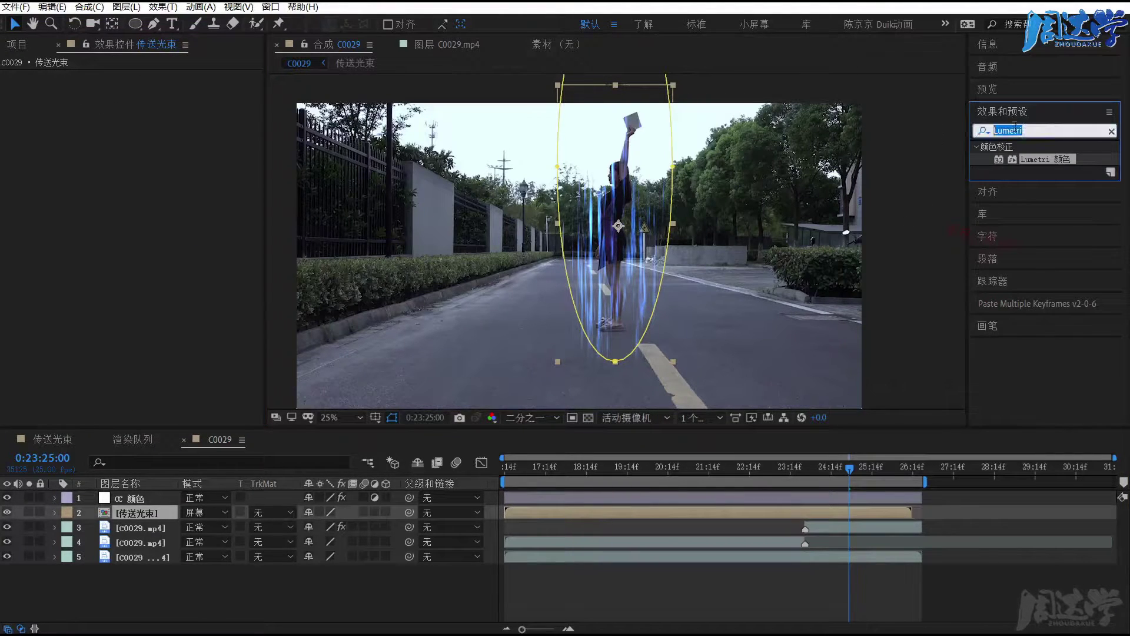
pyautogui.write('fad')
pyautogui.write('fa的')
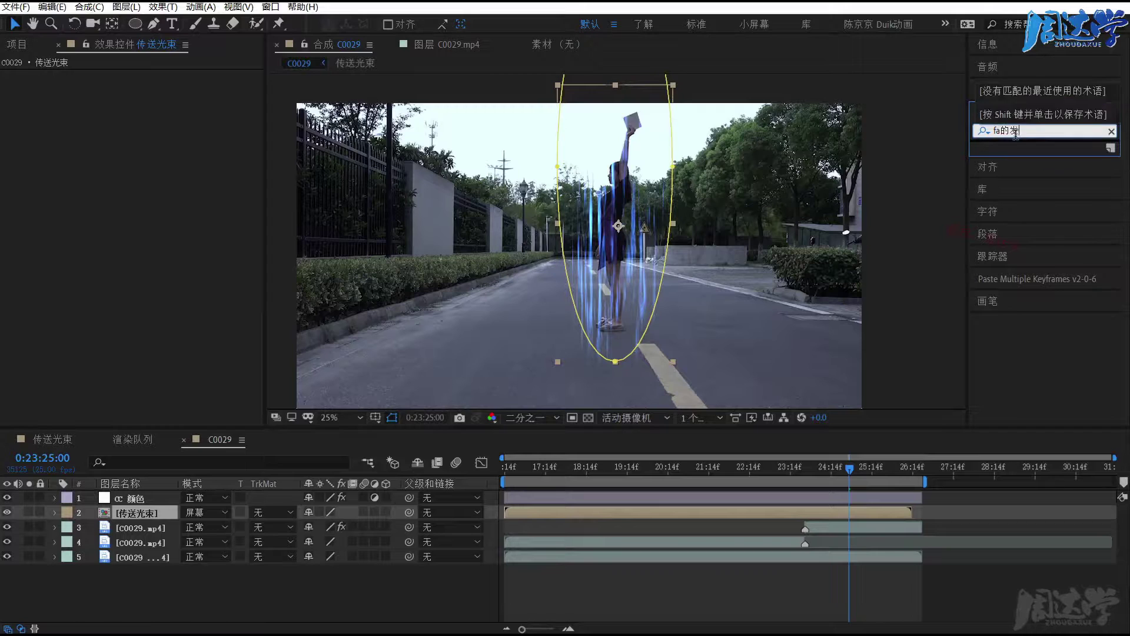
pyautogui.write('发')
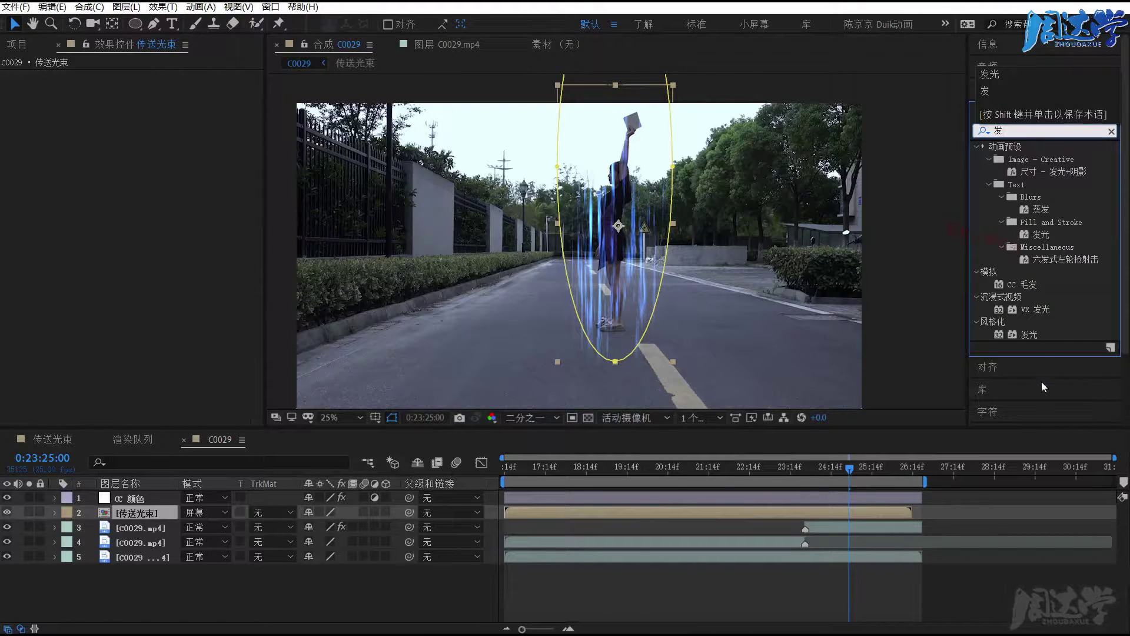
pyautogui.moveTo(1027, 335); pyautogui.dragTo(145, 512)
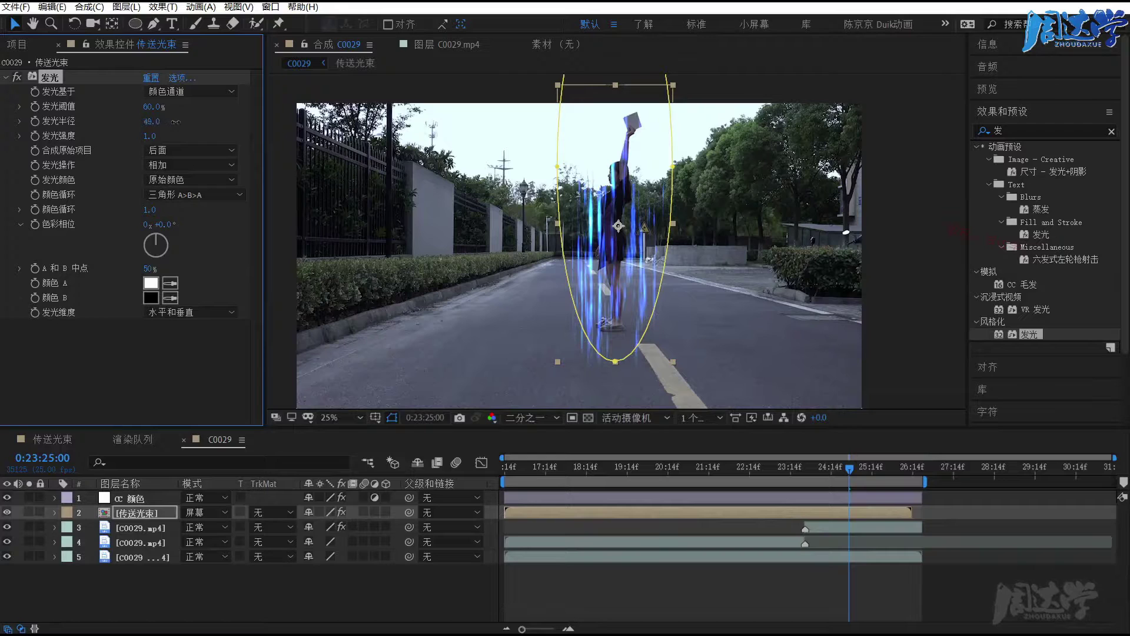
pyautogui.moveTo(182, 122); pyautogui.dragTo(183, 122)
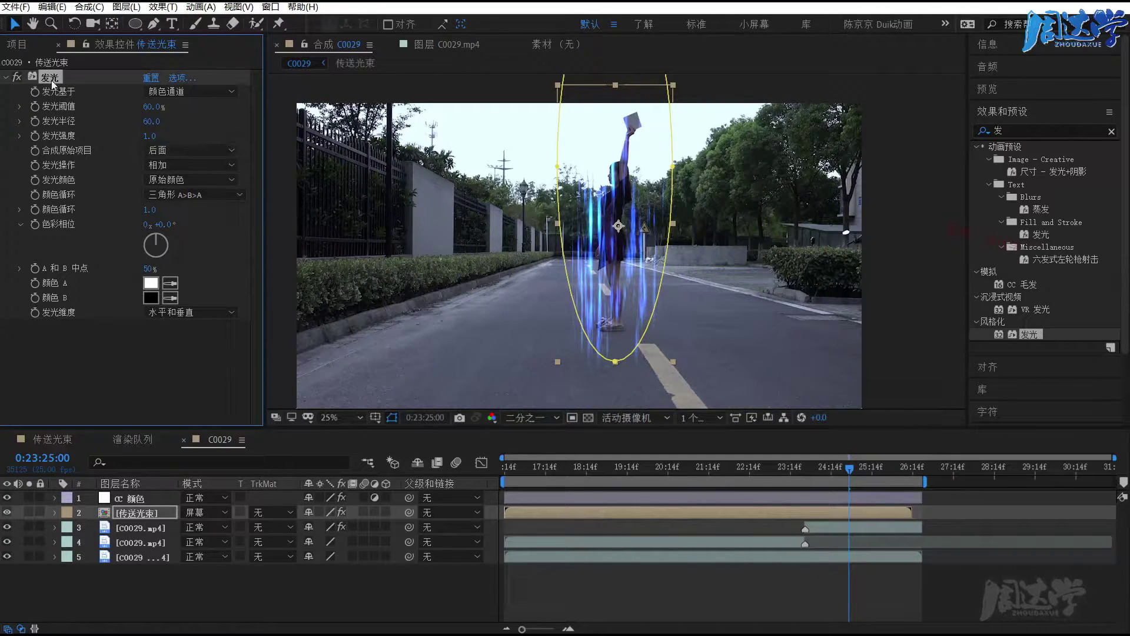
# - Duplicate the glow, set 发光 2's radius to 481, and collapse both glows
pyautogui.hotkey('ctrl', 'd')
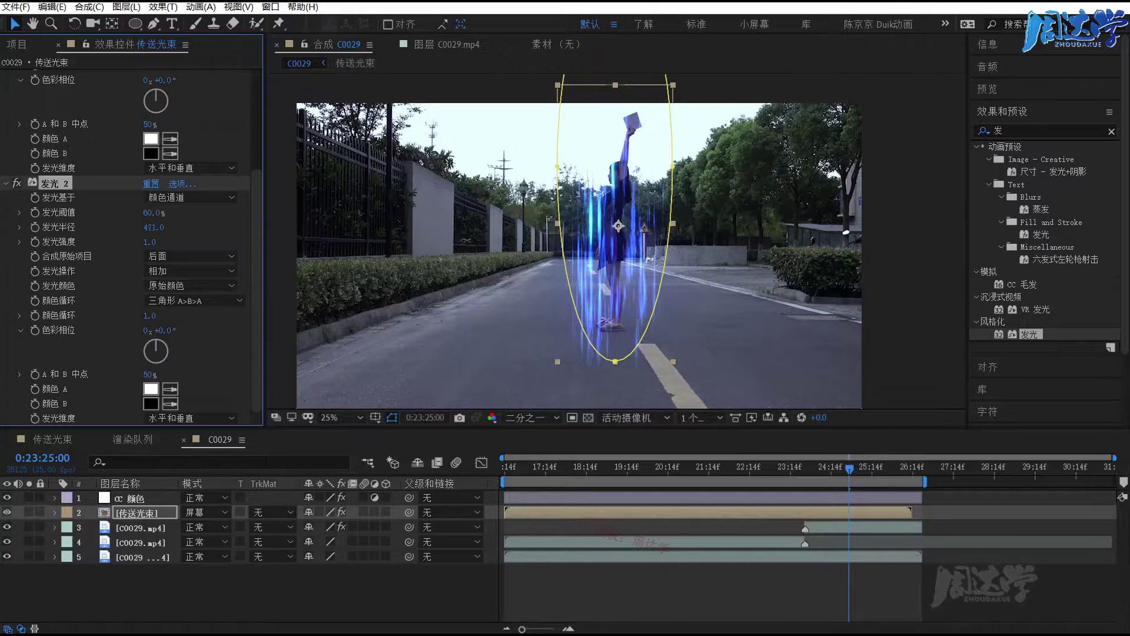
pyautogui.moveTo(153, 227); pyautogui.dragTo(160, 228)
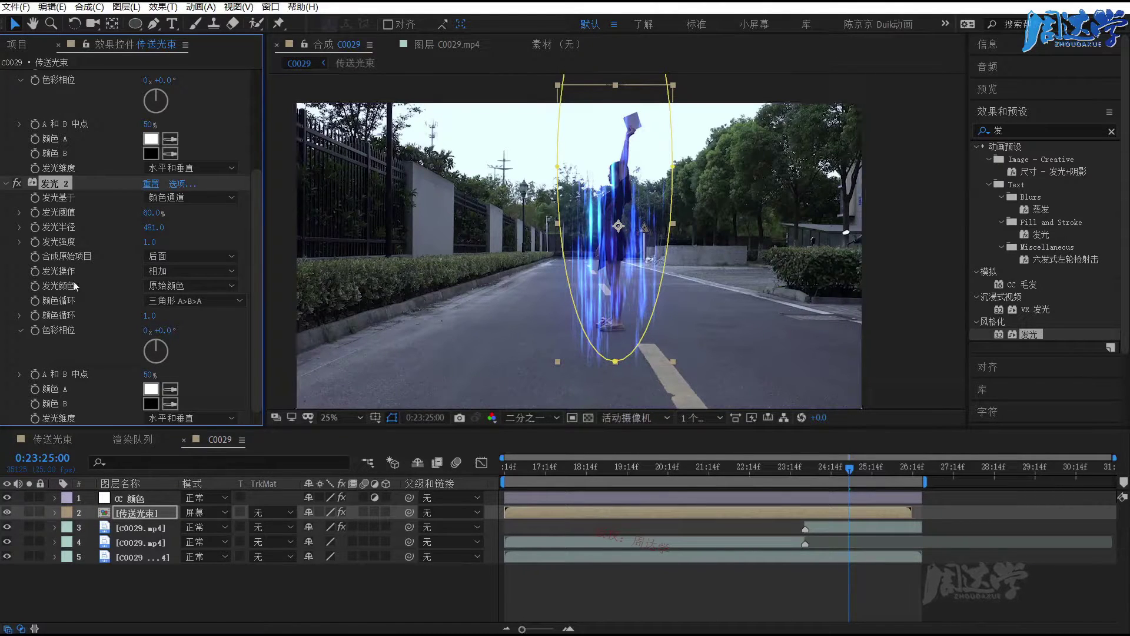
pyautogui.scroll(5, 75, 286)
pyautogui.click(5, 77)
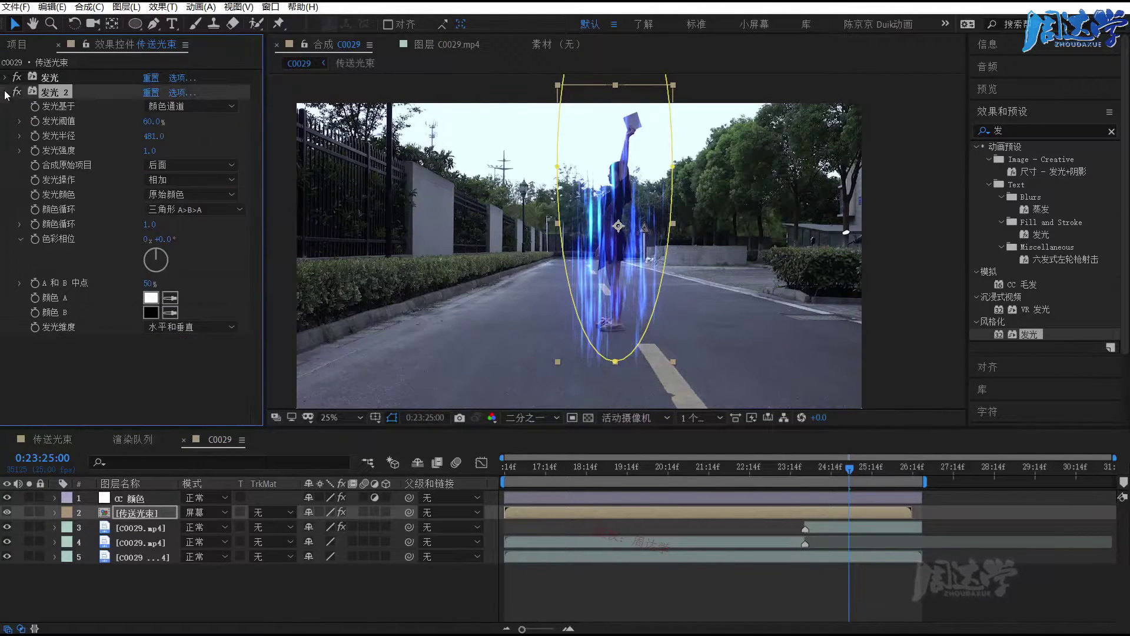
pyautogui.click(5, 92)
pyautogui.click(127, 203)
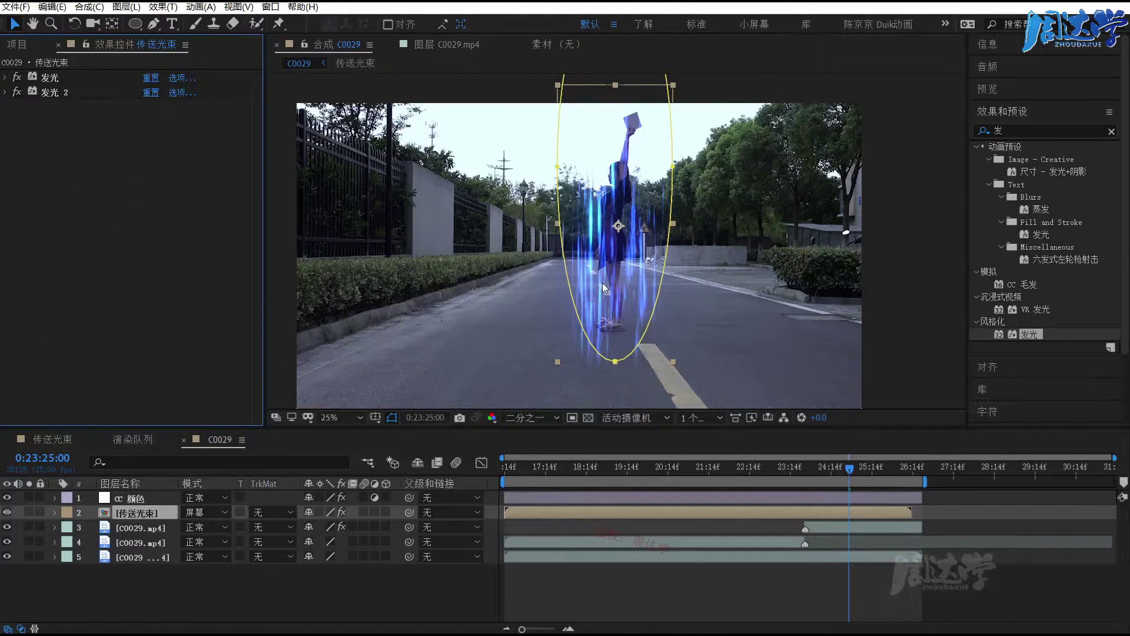
pyautogui.hotkey('ctrl', '5')
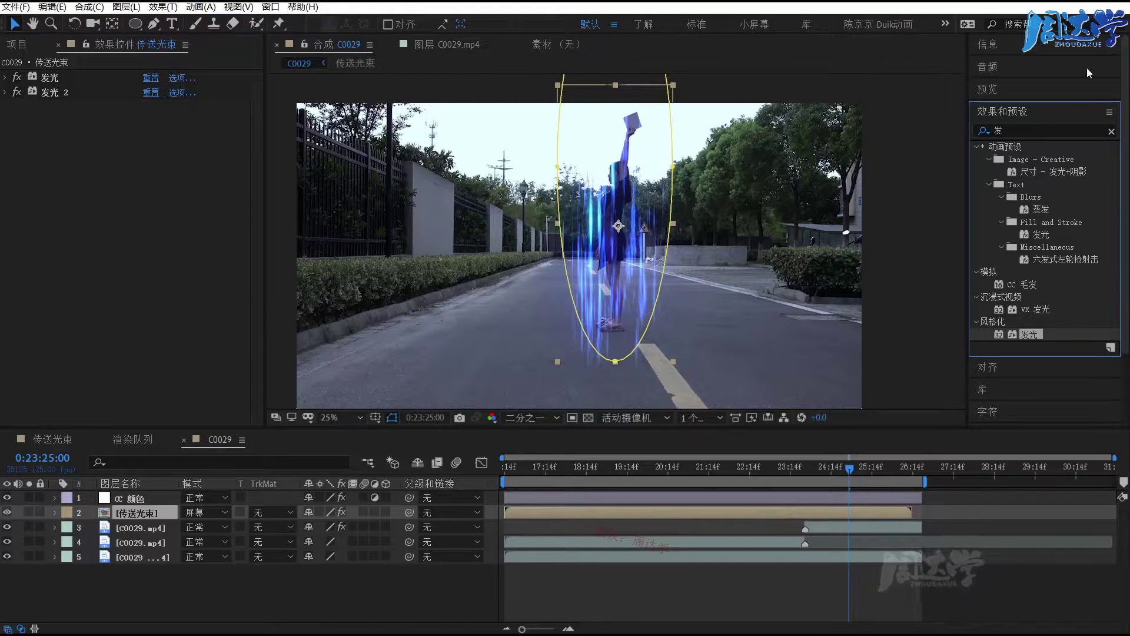
# - Search 模糊, apply 定向模糊 to 传送光束, and set its blur length to 240
pyautogui.hotkey('ctrl', 'f')
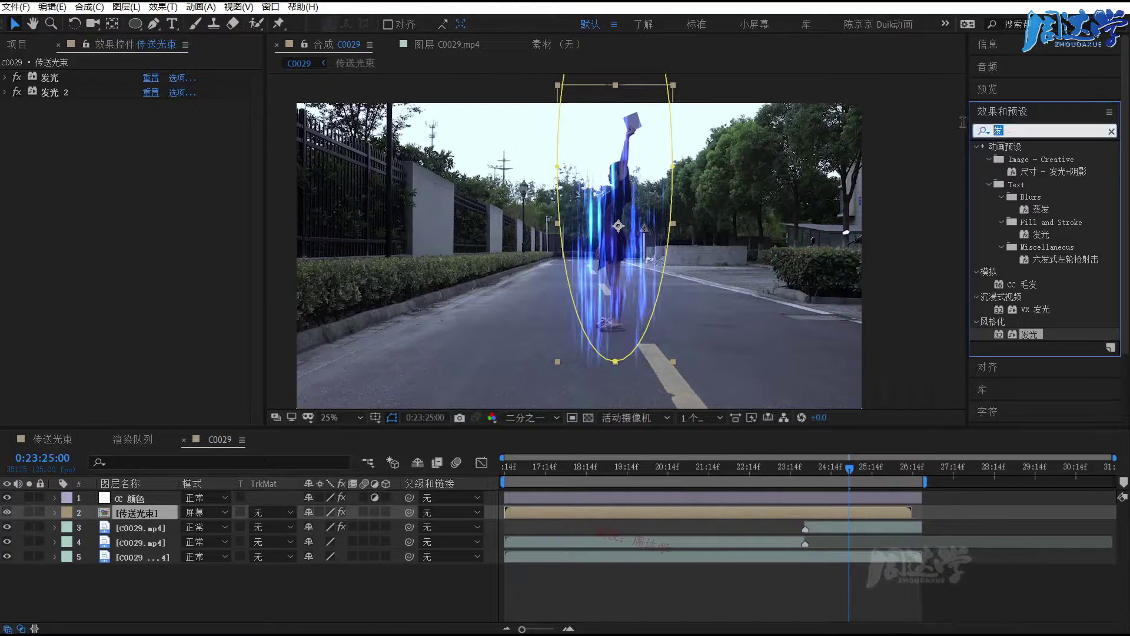
pyautogui.write('模糊')
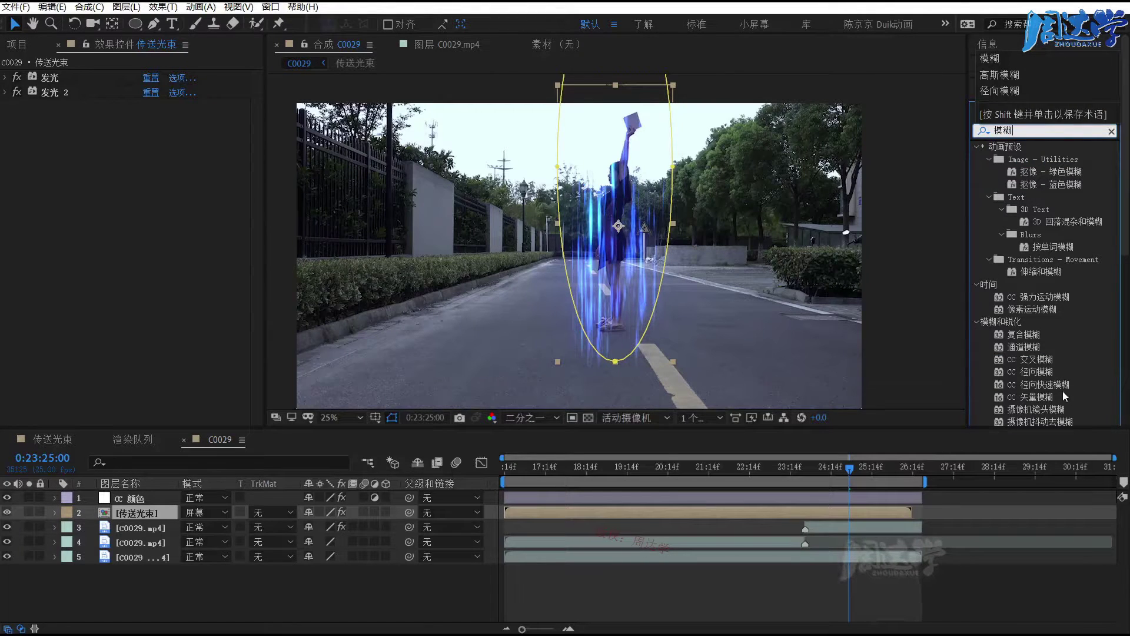
pyautogui.scroll(-3, 1042, 383)
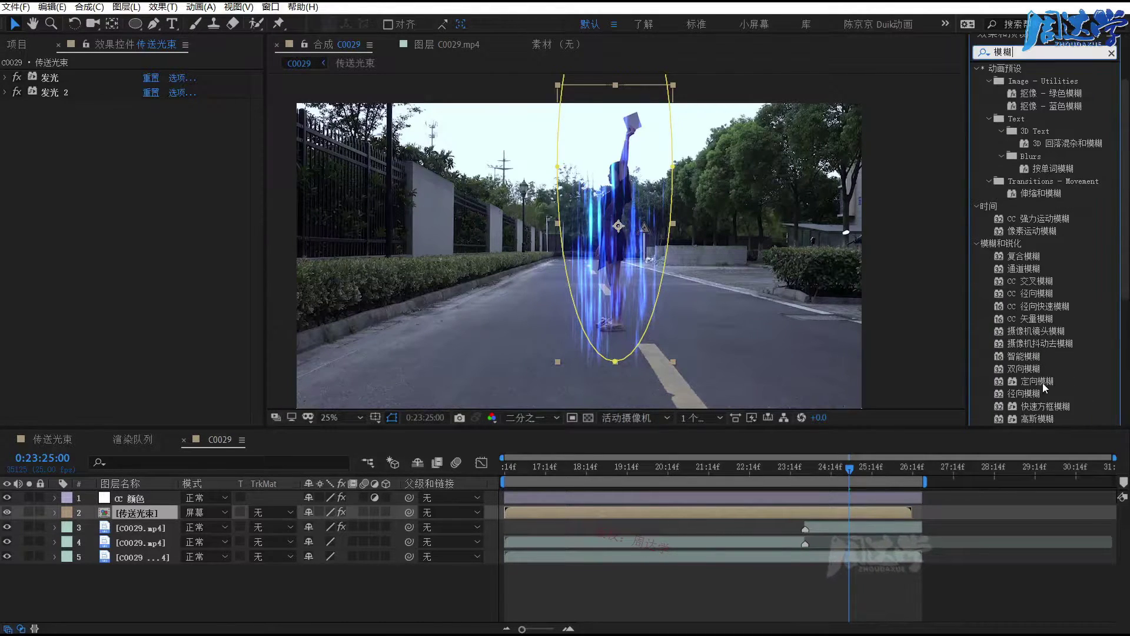
pyautogui.click(1041, 380)
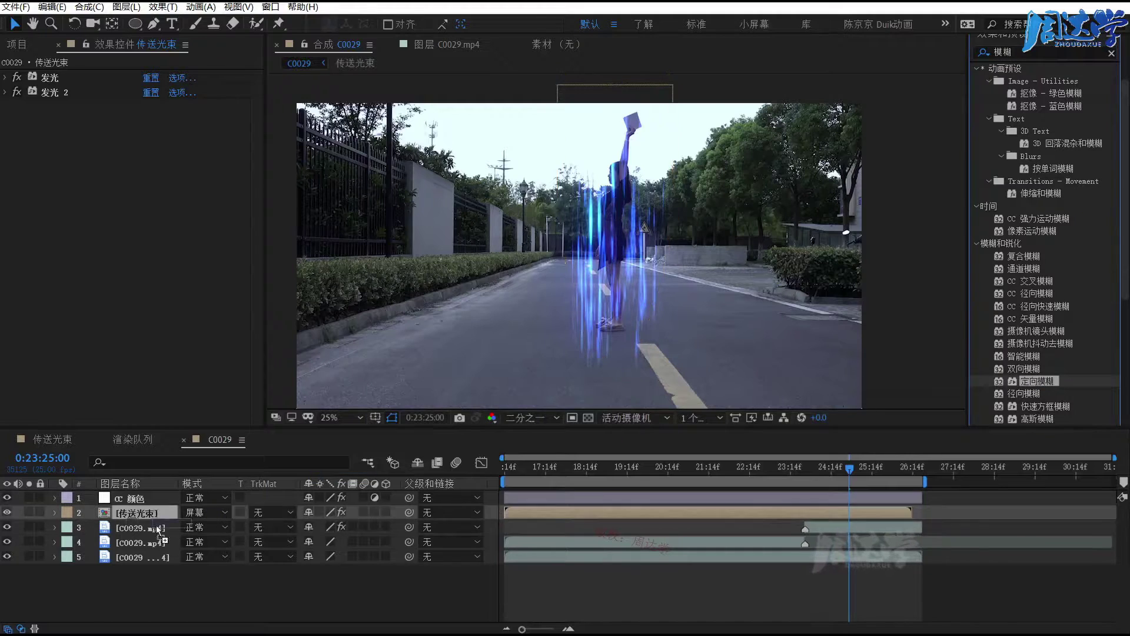
pyautogui.moveTo(1041, 381); pyautogui.dragTo(136, 513)
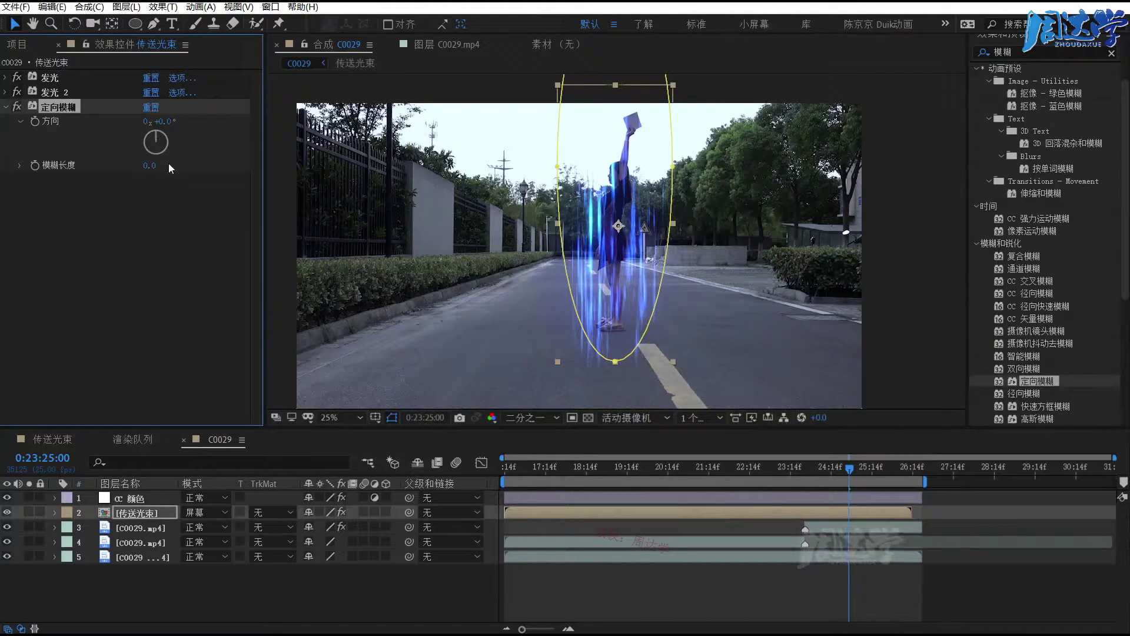
pyautogui.moveTo(150, 167); pyautogui.dragTo(181, 172)
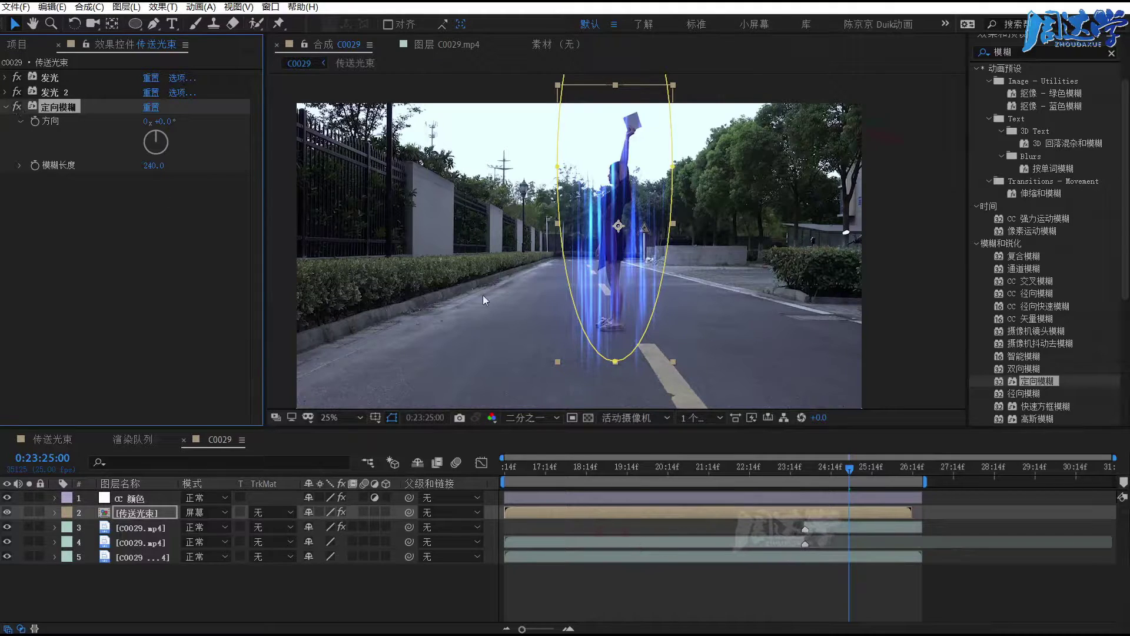
pyautogui.click(1023, 52)
pyautogui.moveTo(1022, 52); pyautogui.dragTo(965, 57)
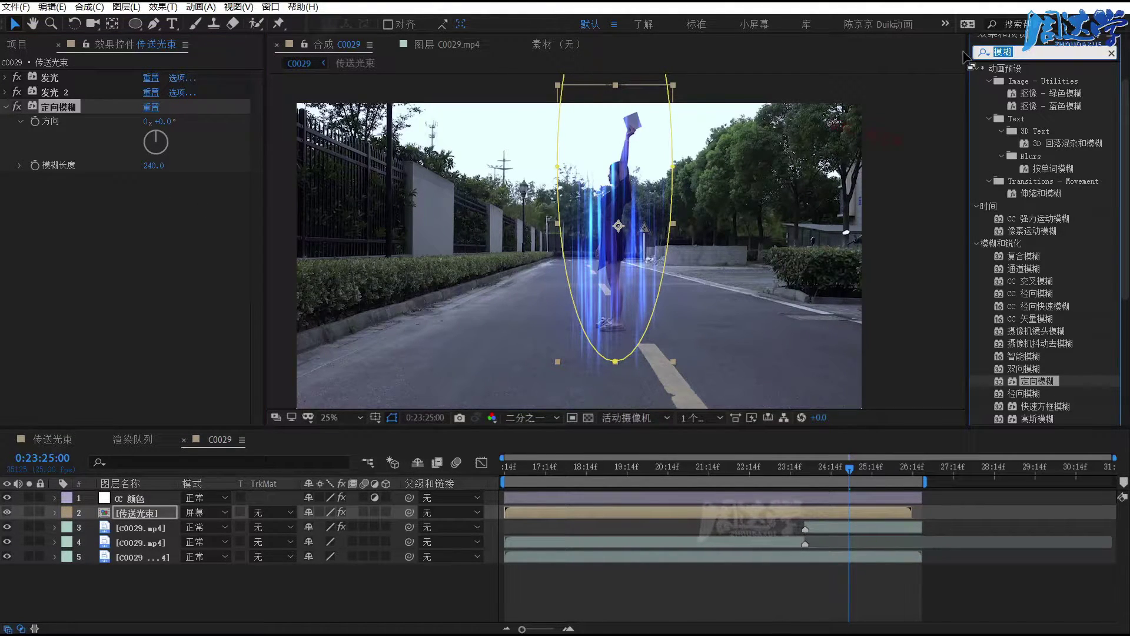
# - Apply 曝光度 to 传送光束 and set exposure to 1.00 after briefly trying 2.00
pyautogui.write("bao'guang")
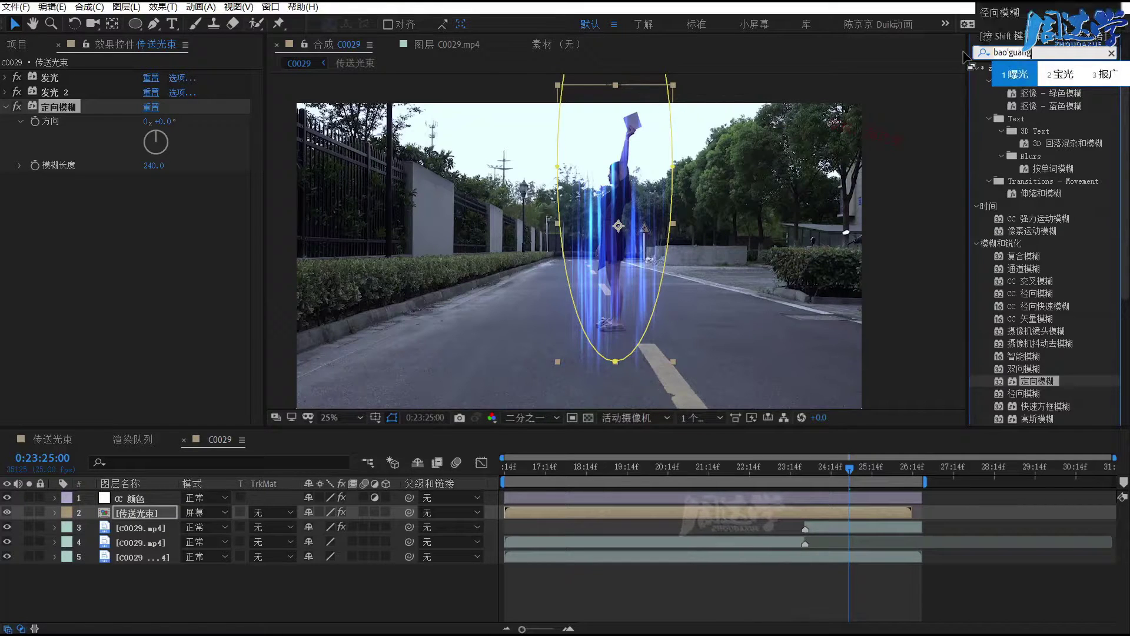
pyautogui.write('曝光')
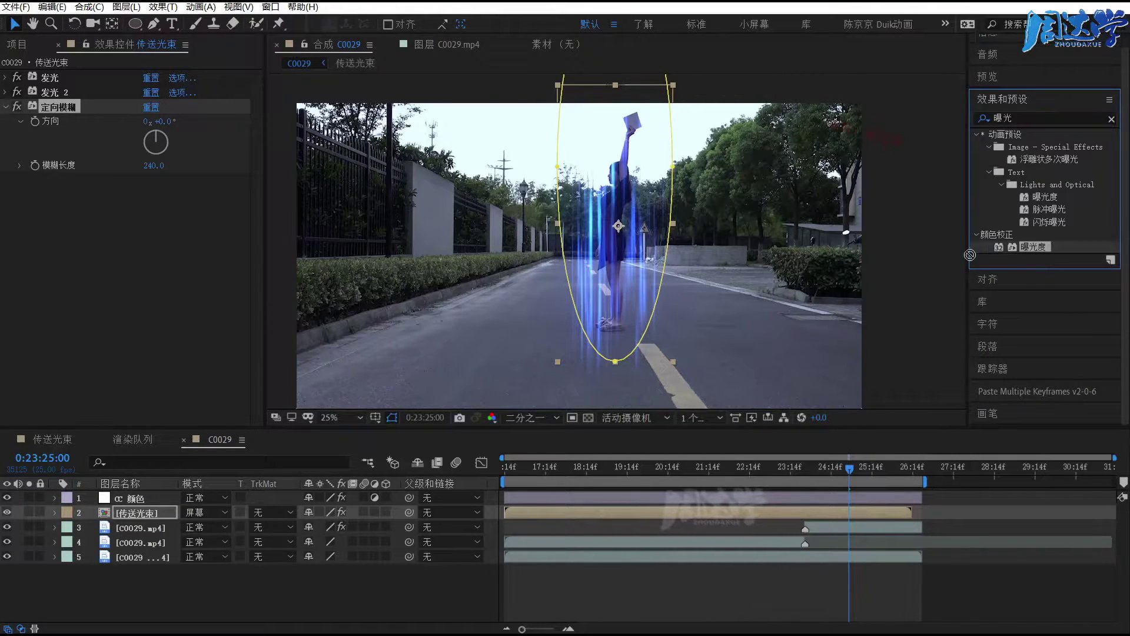
pyautogui.moveTo(1033, 247); pyautogui.dragTo(189, 268)
pyautogui.click(152, 225)
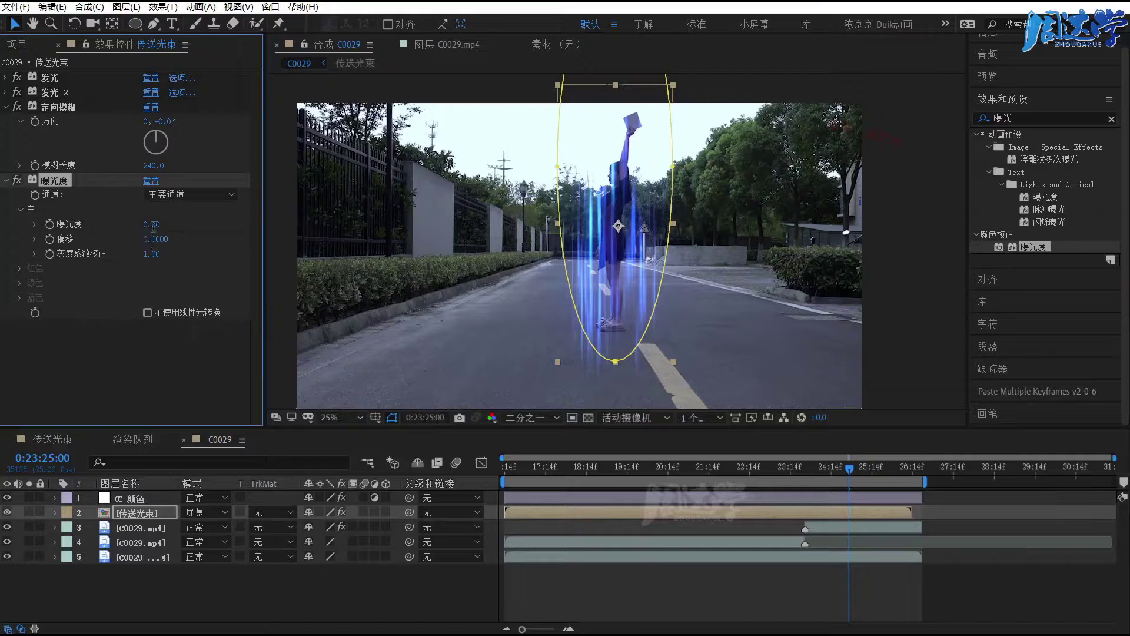
pyautogui.write('1')
pyautogui.press('Return')
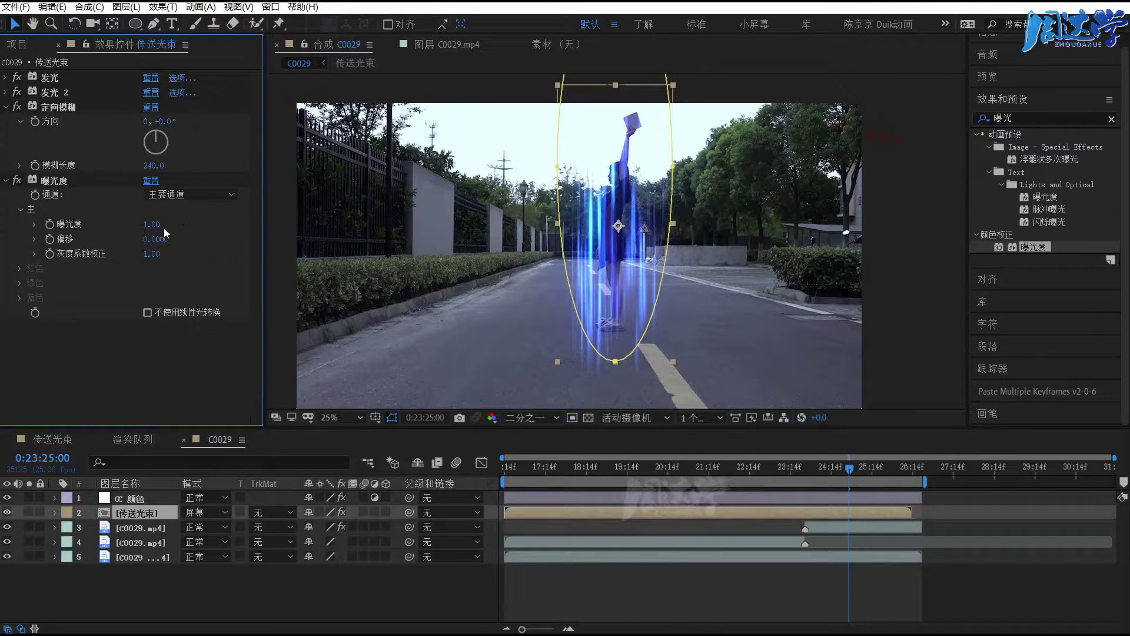
pyautogui.click(152, 224)
pyautogui.write('2')
pyautogui.press('Return')
pyautogui.click(152, 225)
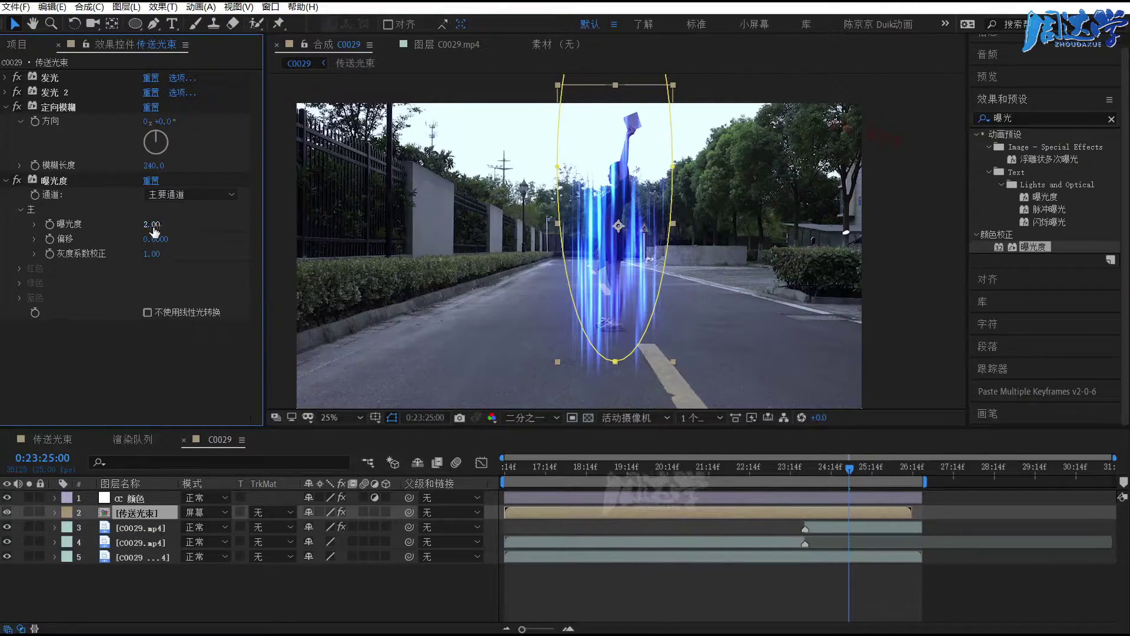
pyautogui.write('1')
pyautogui.press('Return')
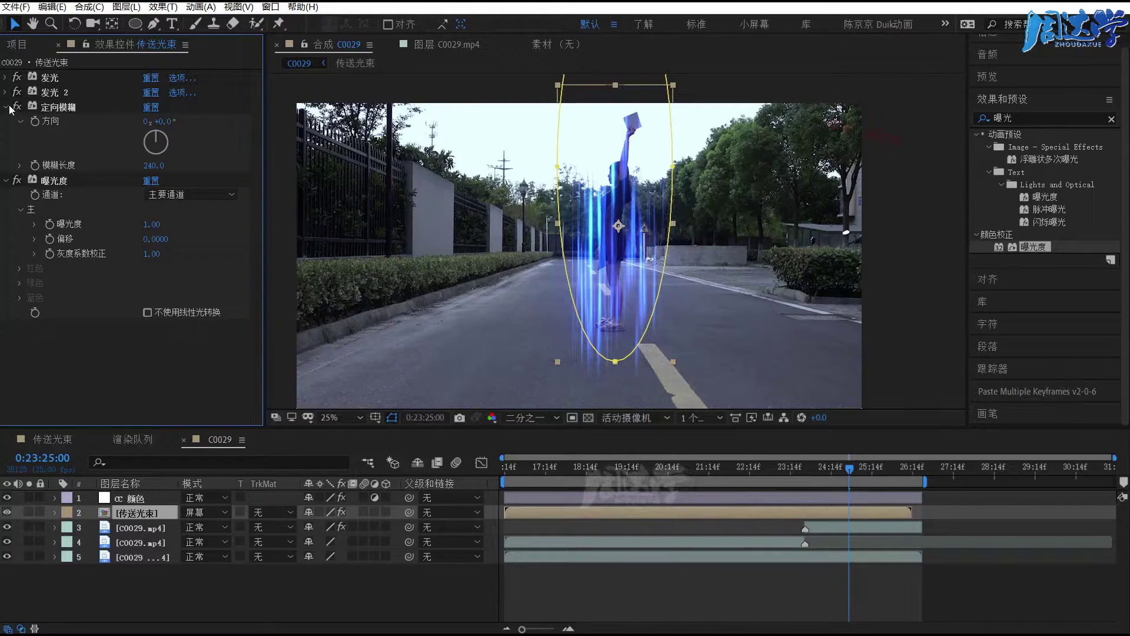
# - Collapse the directional blur, then scrub and play a preview of the glowing beams
pyautogui.click(6, 106)
pyautogui.click(157, 579)
pyautogui.click(137, 513)
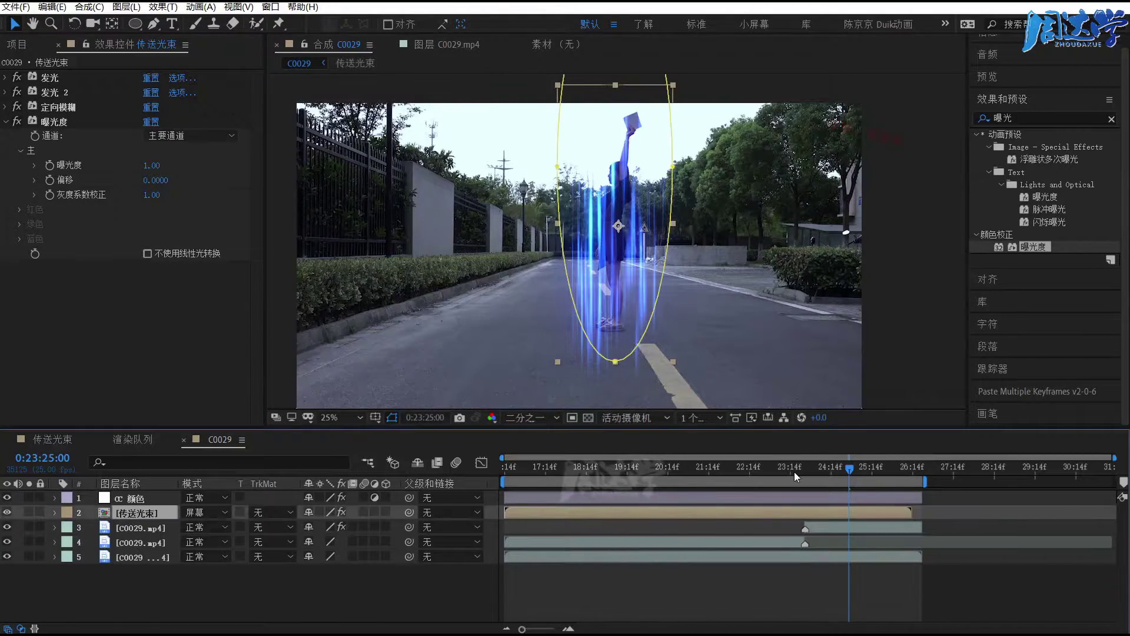
pyautogui.moveTo(849, 469); pyautogui.dragTo(853, 469)
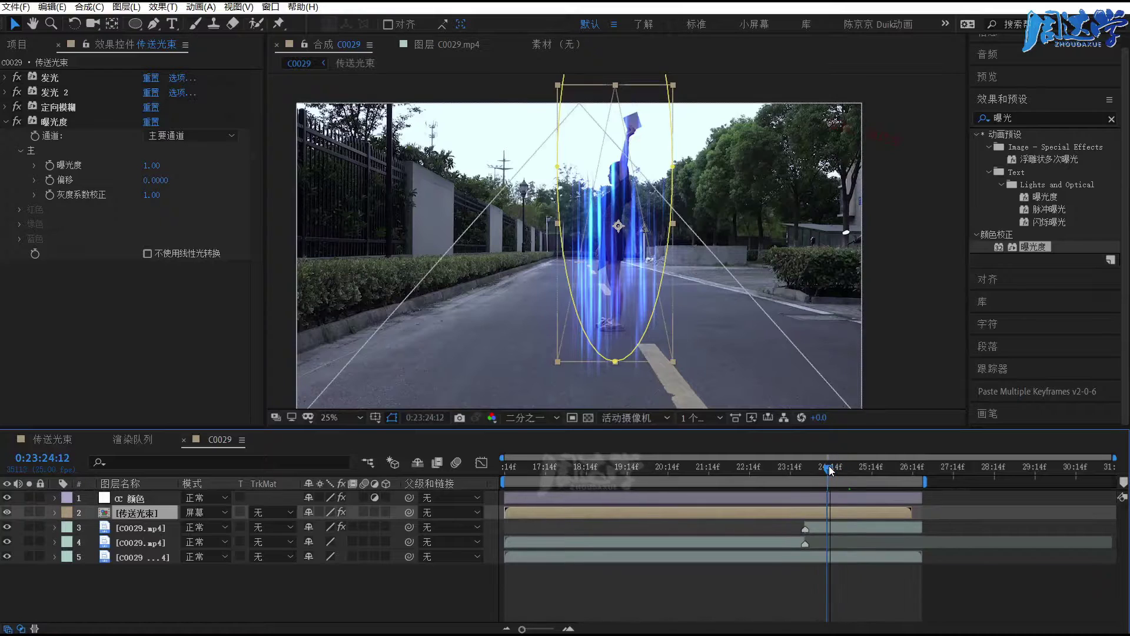
pyautogui.press('space')
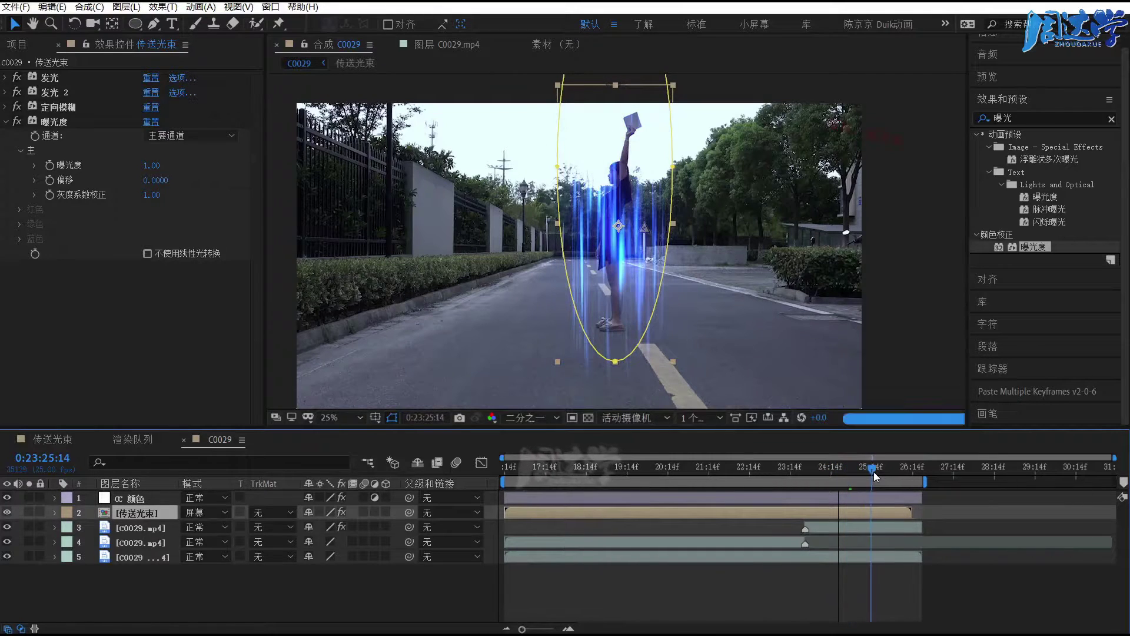
pyautogui.moveTo(855, 469); pyautogui.dragTo(857, 470)
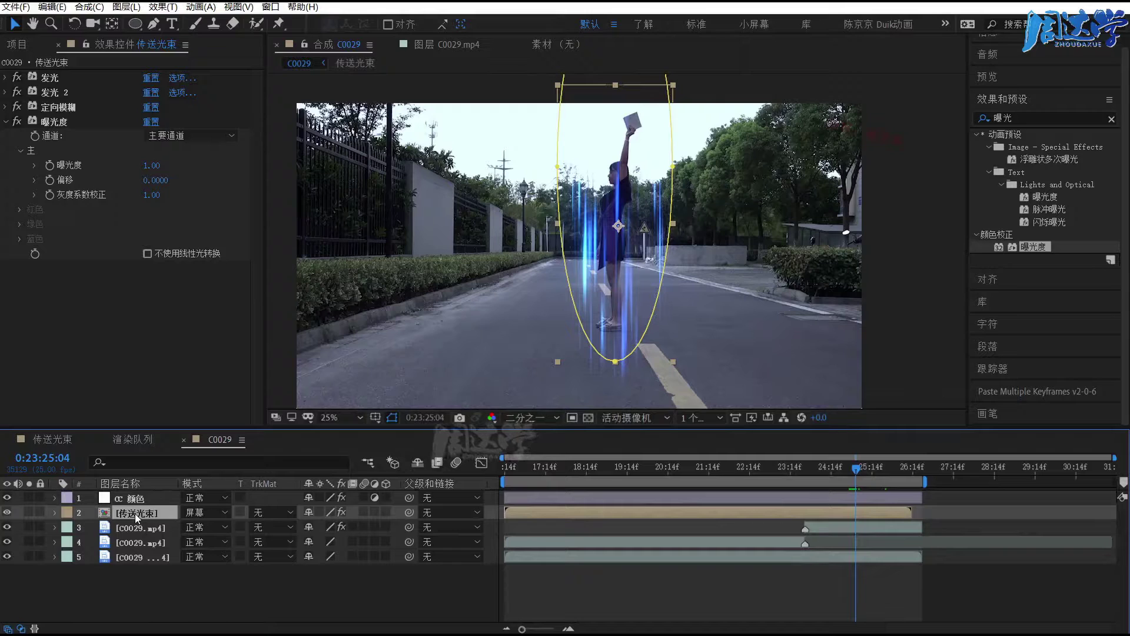
# - Duplicate the beam layer and delete 定向模糊 and 曝光度 from the copy
pyautogui.hotkey('ctrl', 'd')
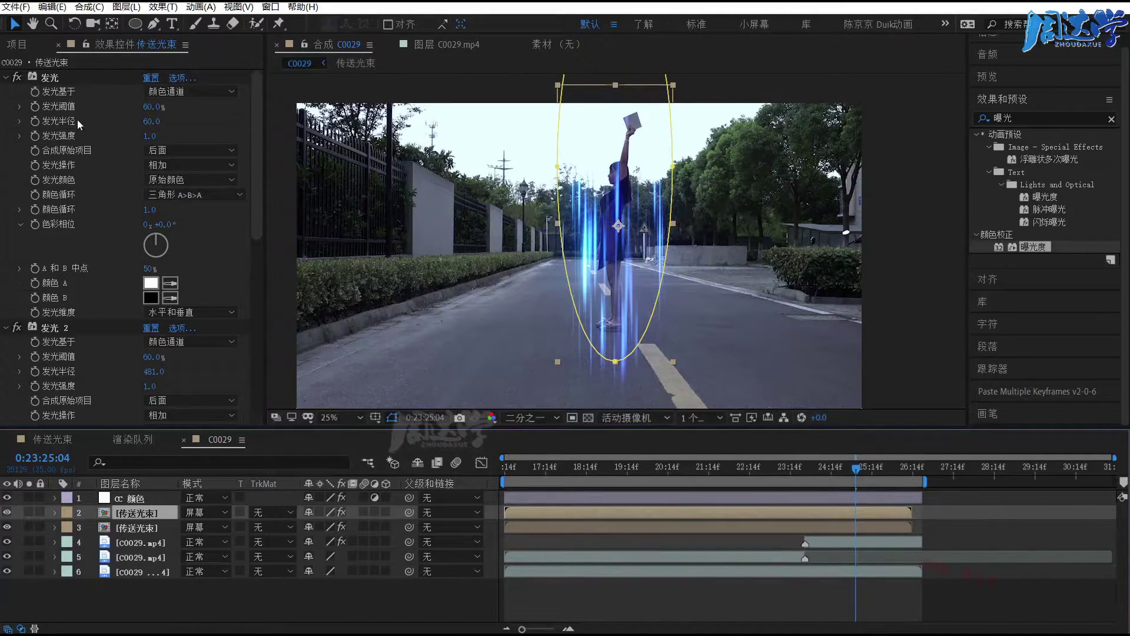
pyautogui.click(6, 77)
pyautogui.click(6, 92)
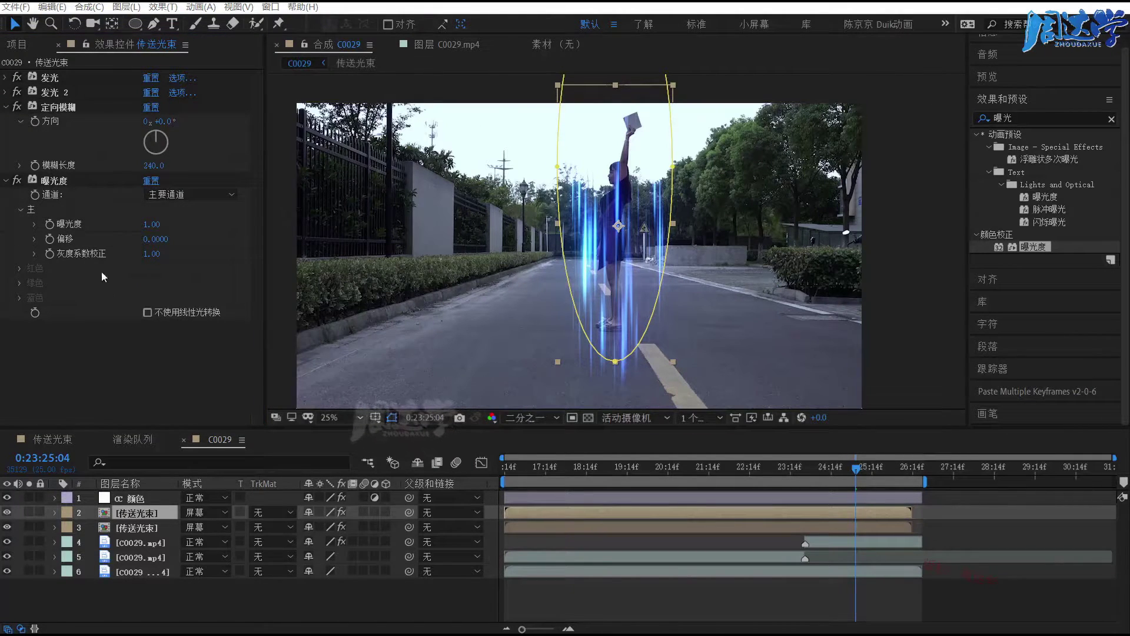
pyautogui.click(57, 107)
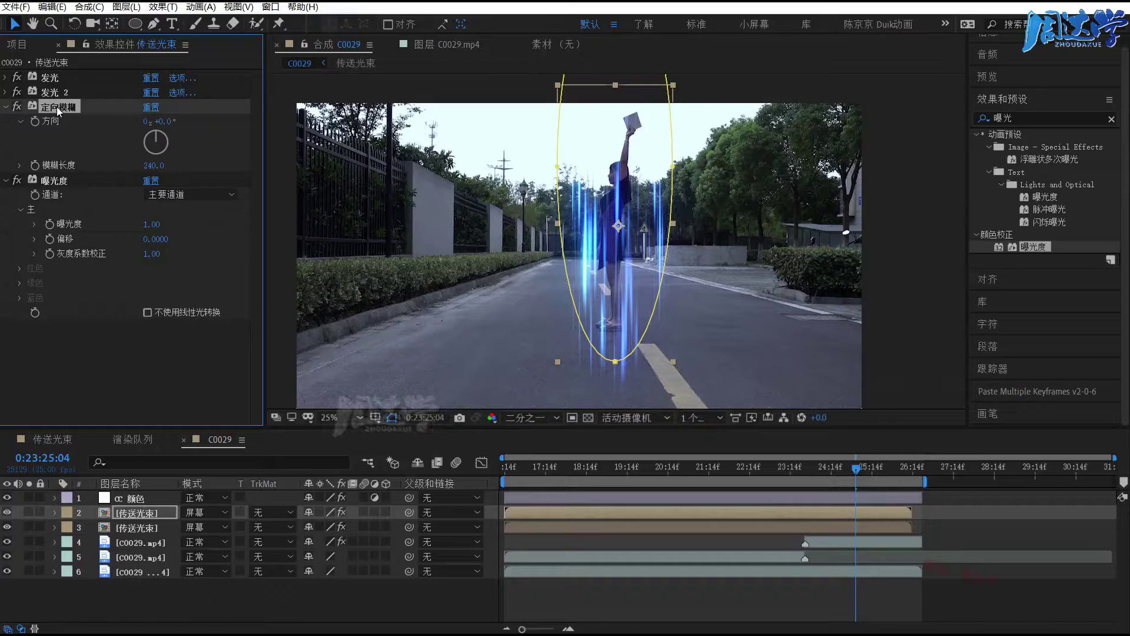
pyautogui.press('Delete')
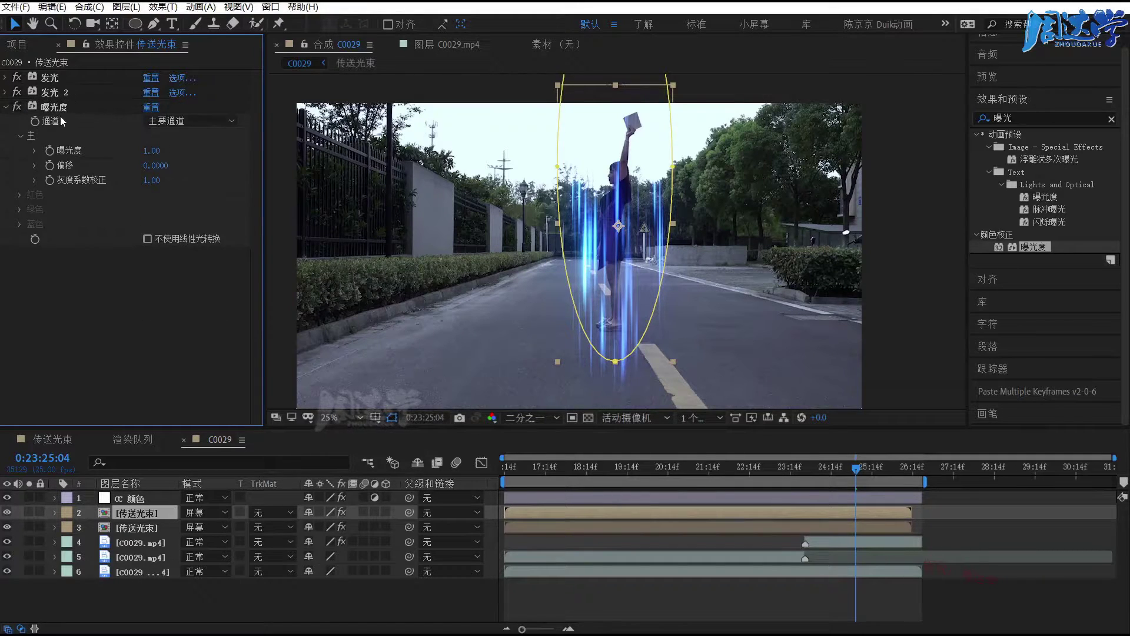
pyautogui.click(55, 107)
pyautogui.press('Delete')
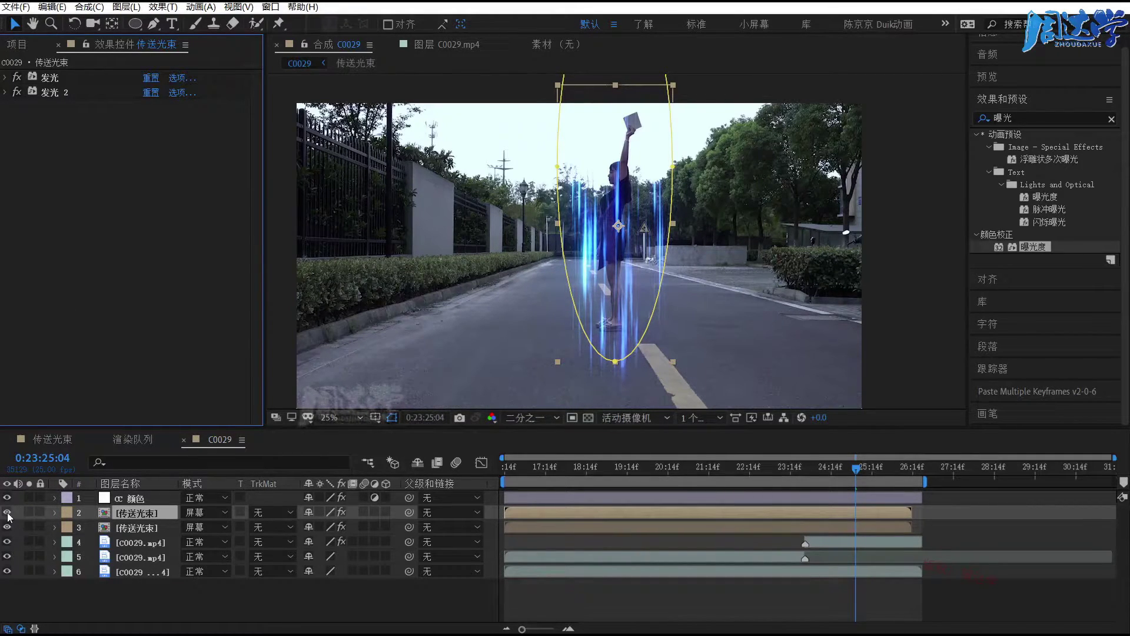
# - Hide the original beam layer and start renaming the copy with the suffix '-强化1'
pyautogui.click(124, 528)
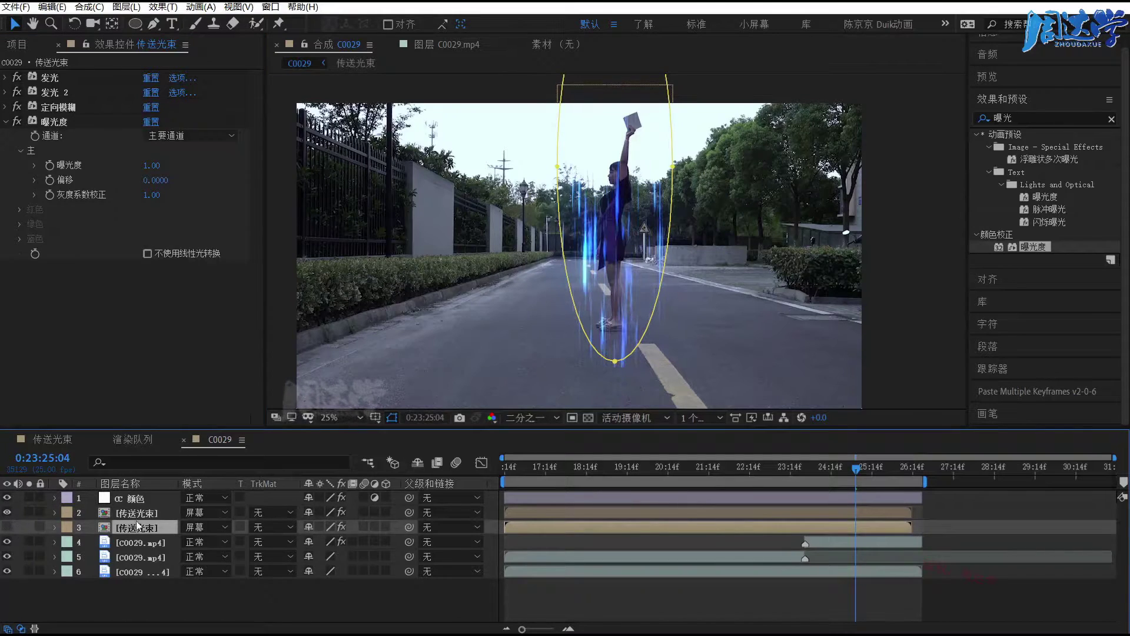
pyautogui.rightClick(160, 512)
pyautogui.click(160, 504)
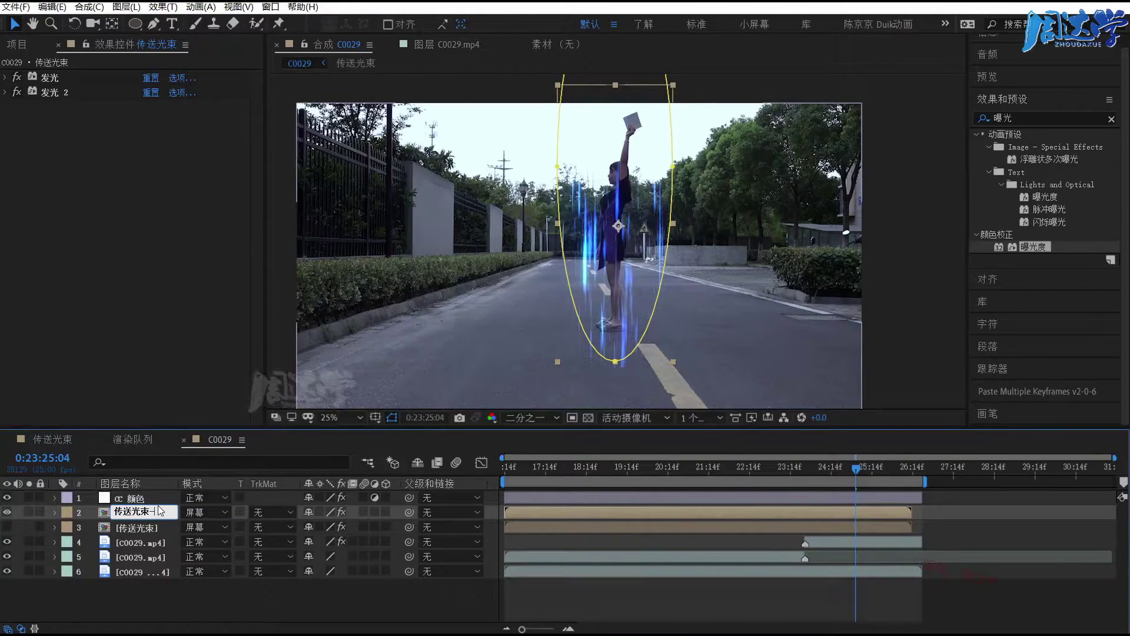
pyautogui.write('-')
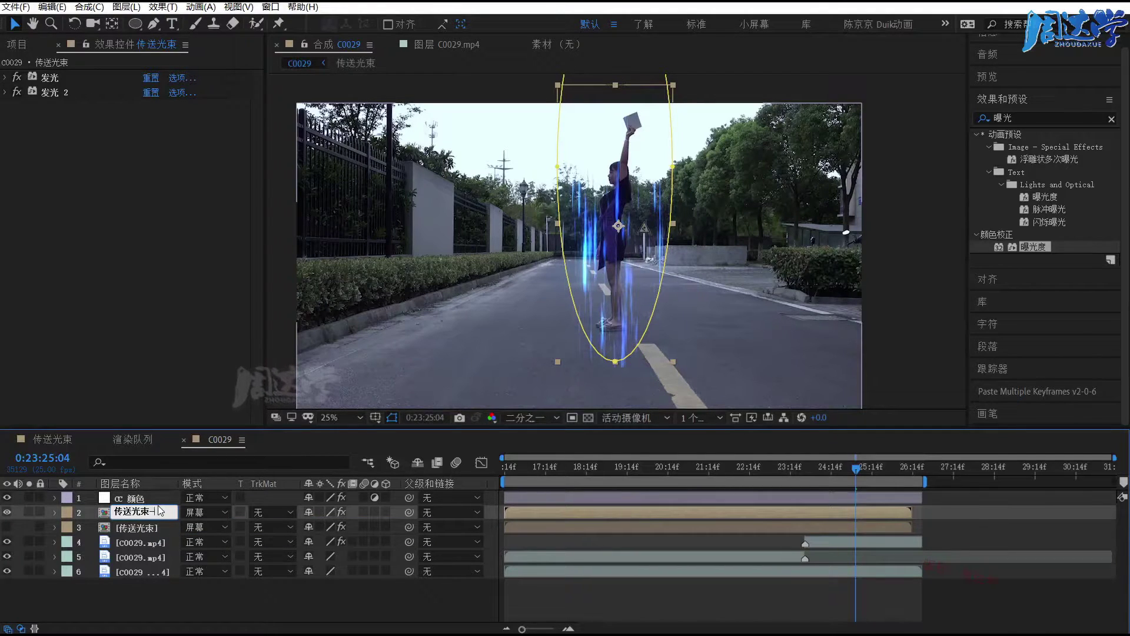
pyautogui.write('强化1')
# - Commit the name 传送光束-强化1 and apply 快速方框模糊 to that layer
pyautogui.press('Return')
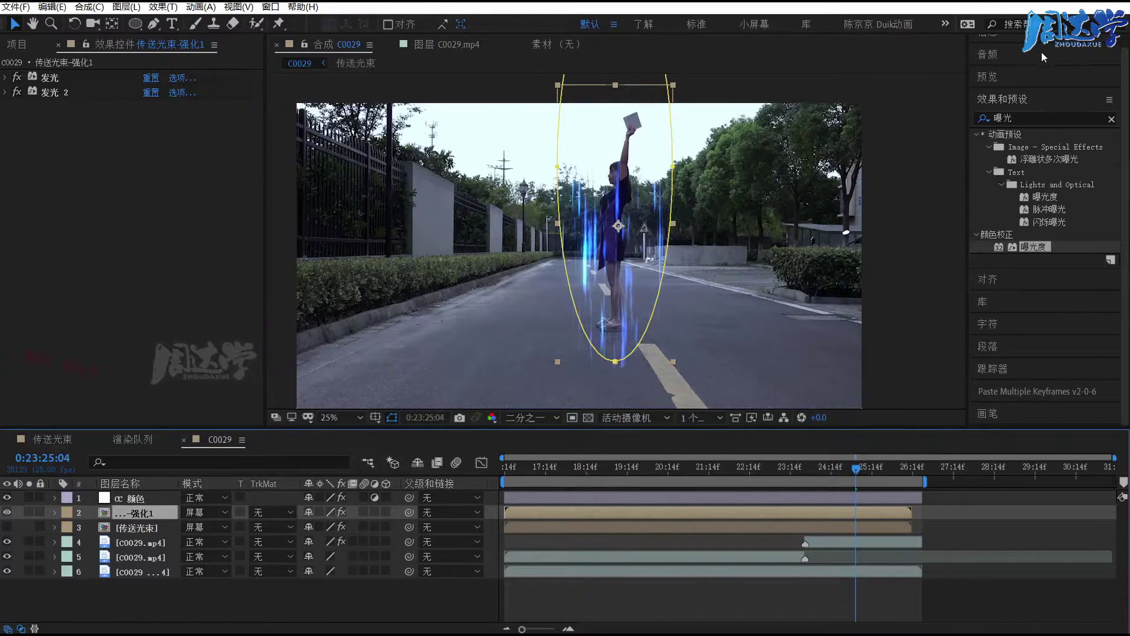
pyautogui.click(1015, 118)
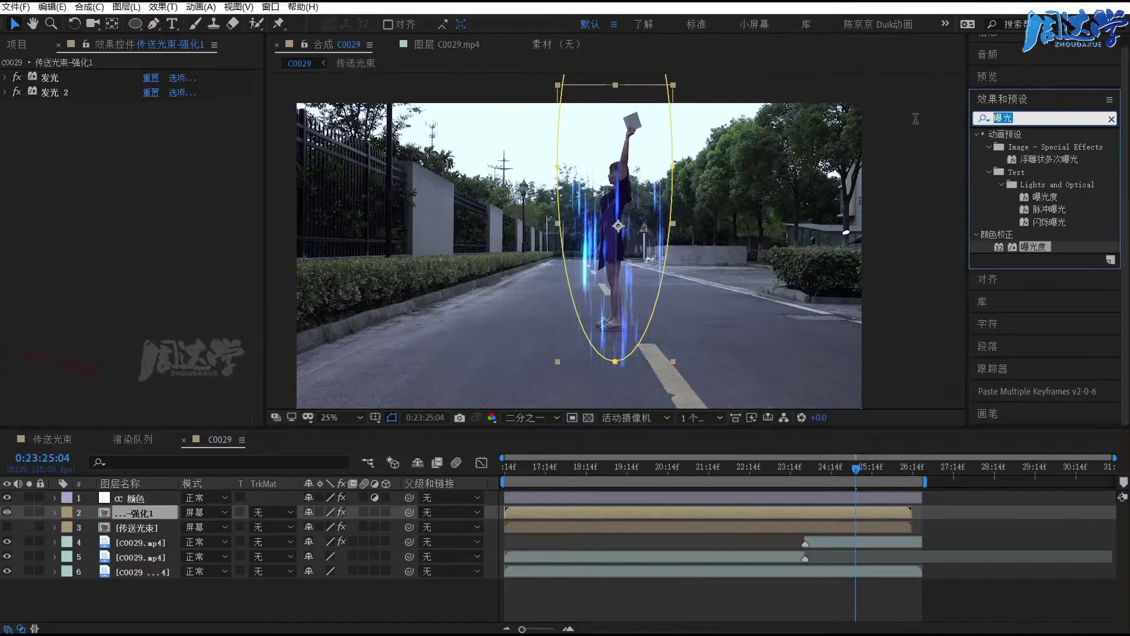
pyautogui.write('方块')
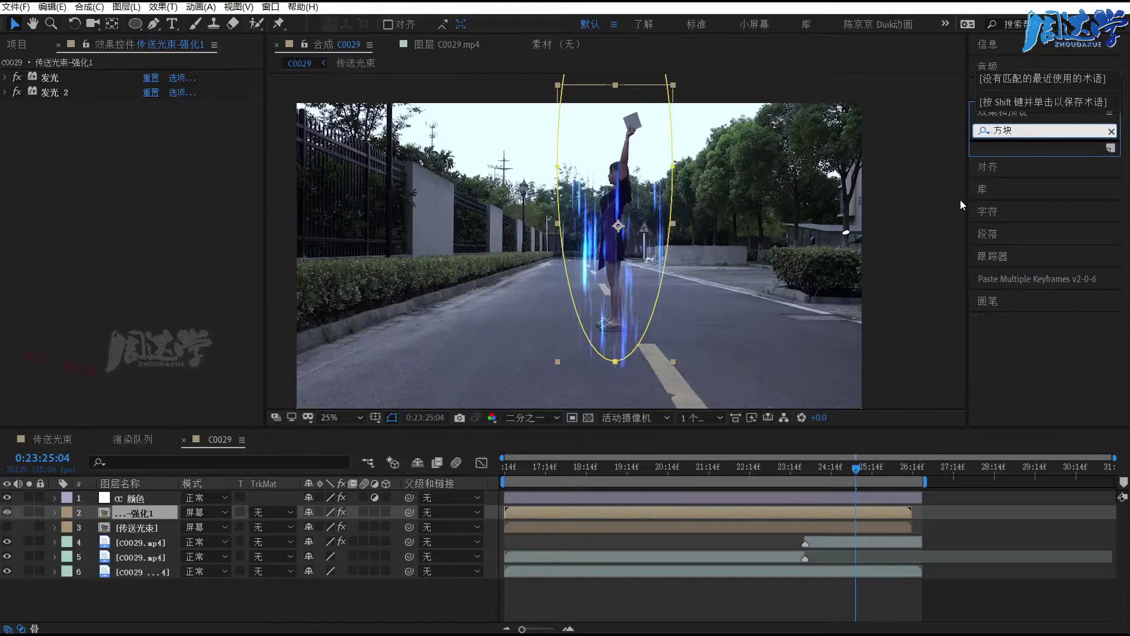
pyautogui.click(1015, 146)
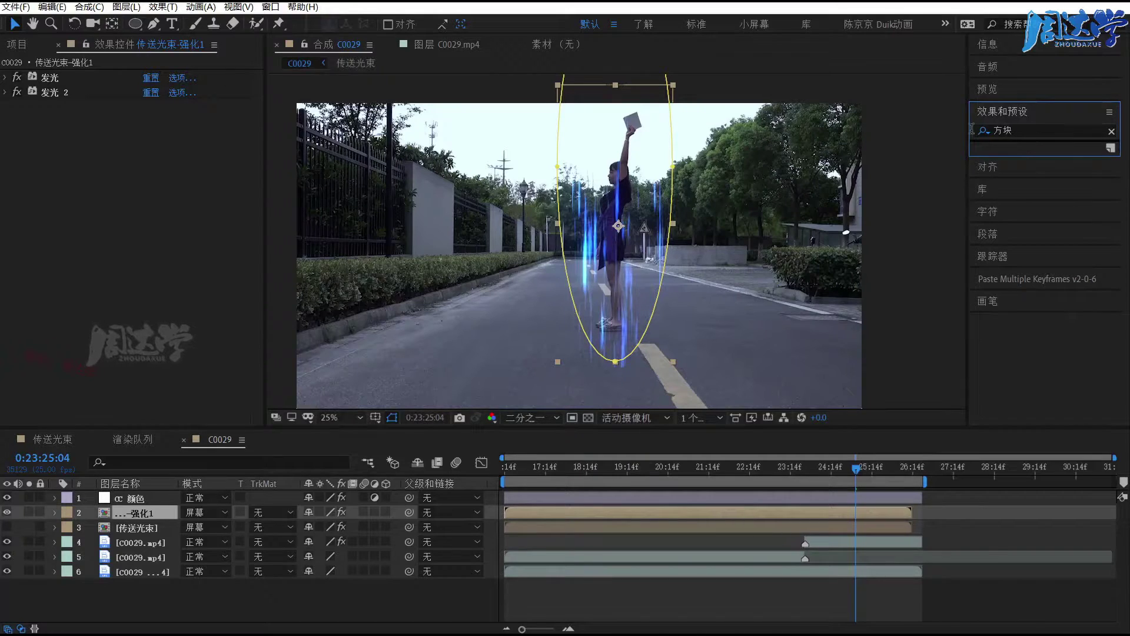
pyautogui.click(1023, 126)
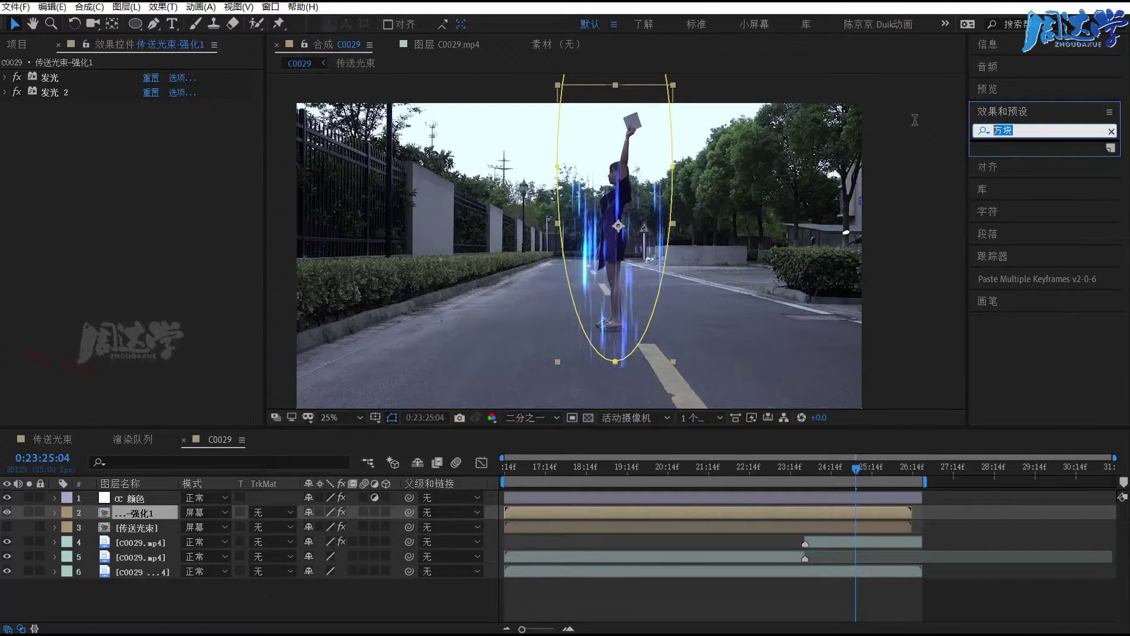
pyautogui.write('模糊')
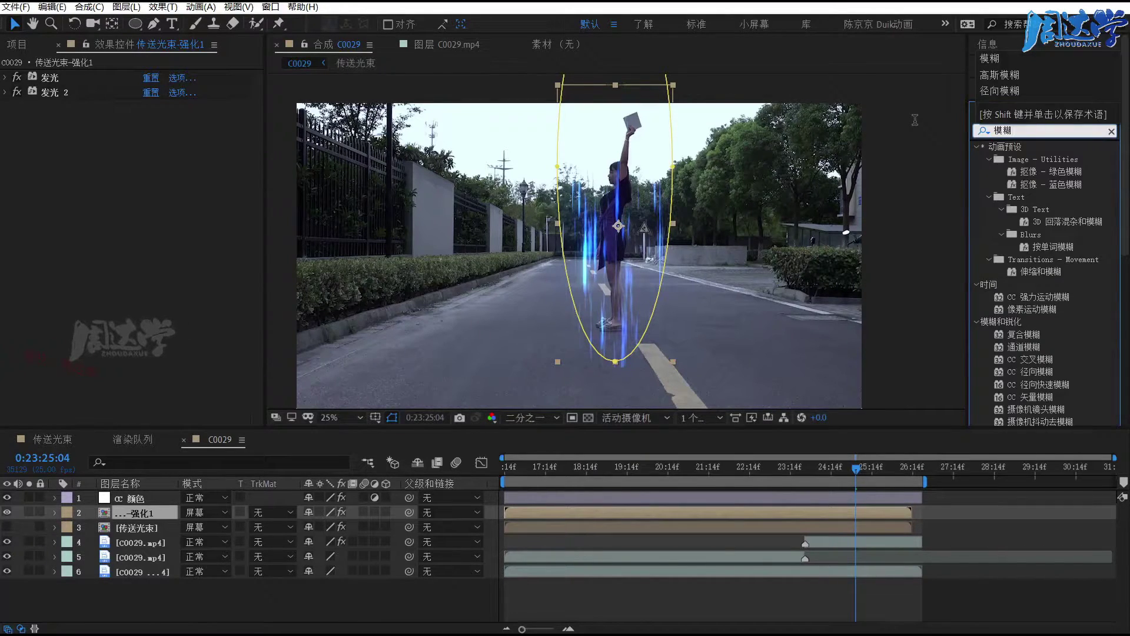
pyautogui.scroll(-4, 1045, 349)
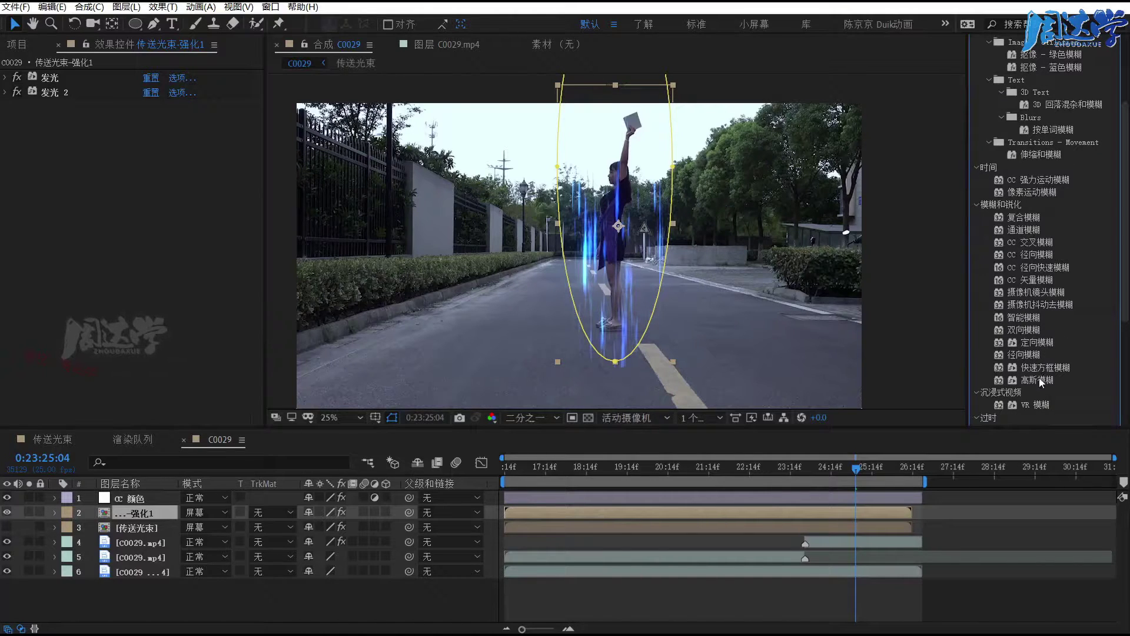
pyautogui.click(1035, 282)
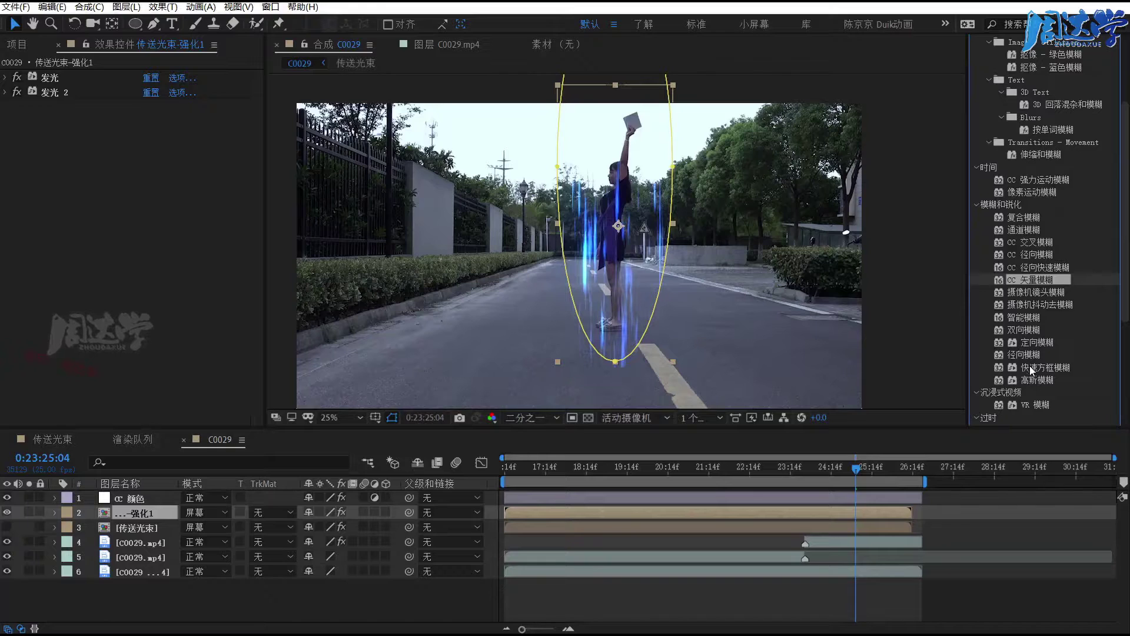
pyautogui.moveTo(1030, 365); pyautogui.dragTo(195, 421)
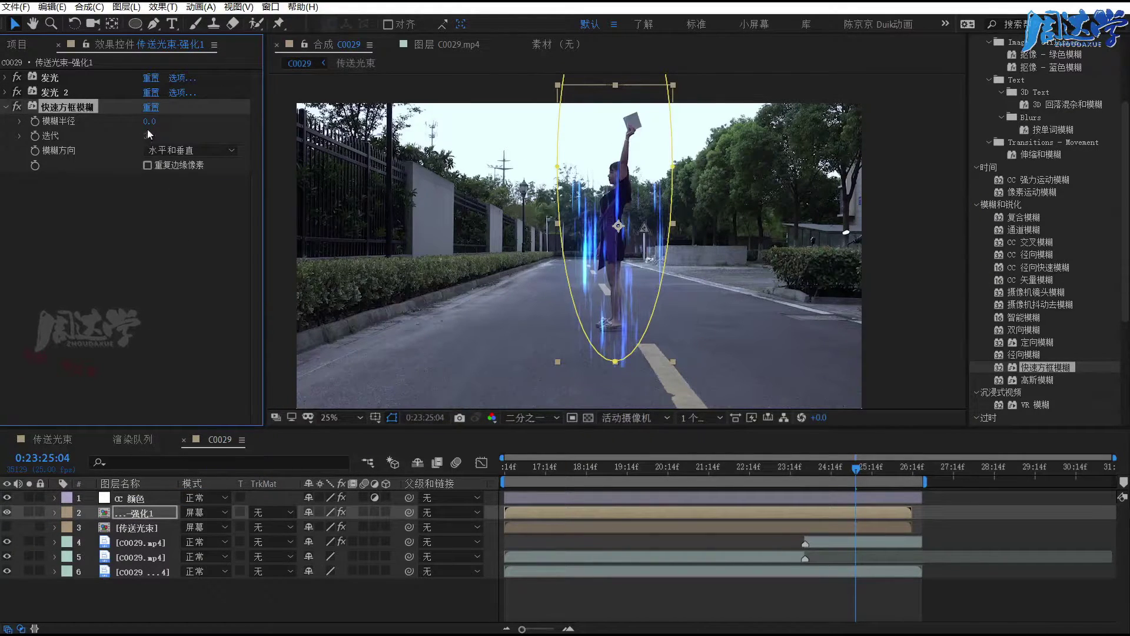
# - Set the 快速方框模糊 radius to 120, review earlier frames, and collapse the effect
pyautogui.moveTo(151, 122); pyautogui.dragTo(200, 124)
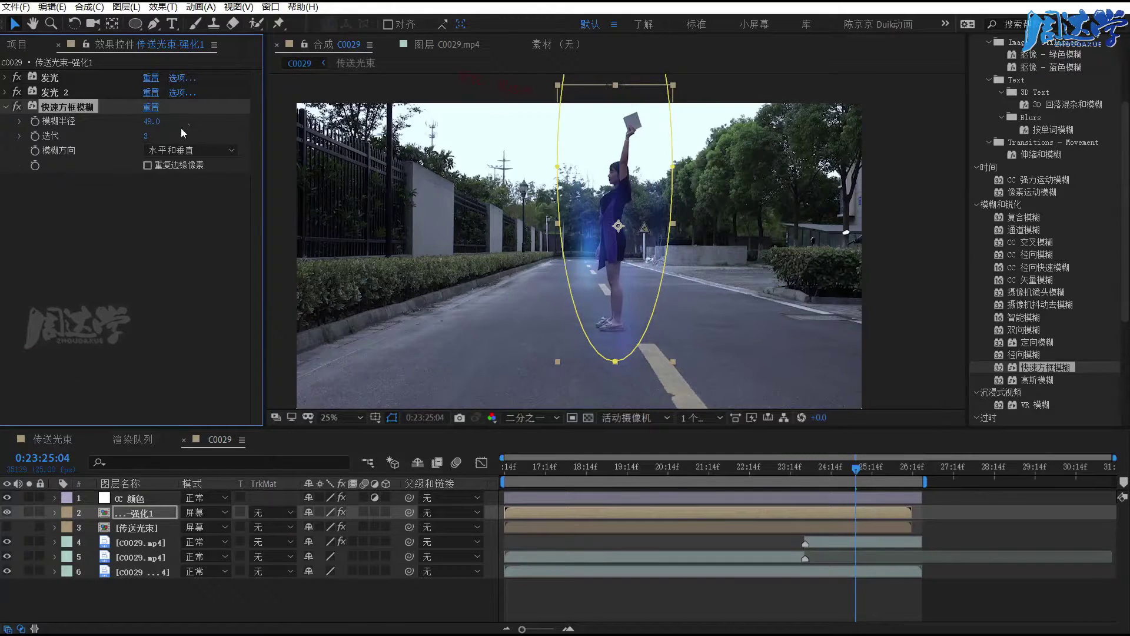
pyautogui.click(151, 122)
pyautogui.write('12')
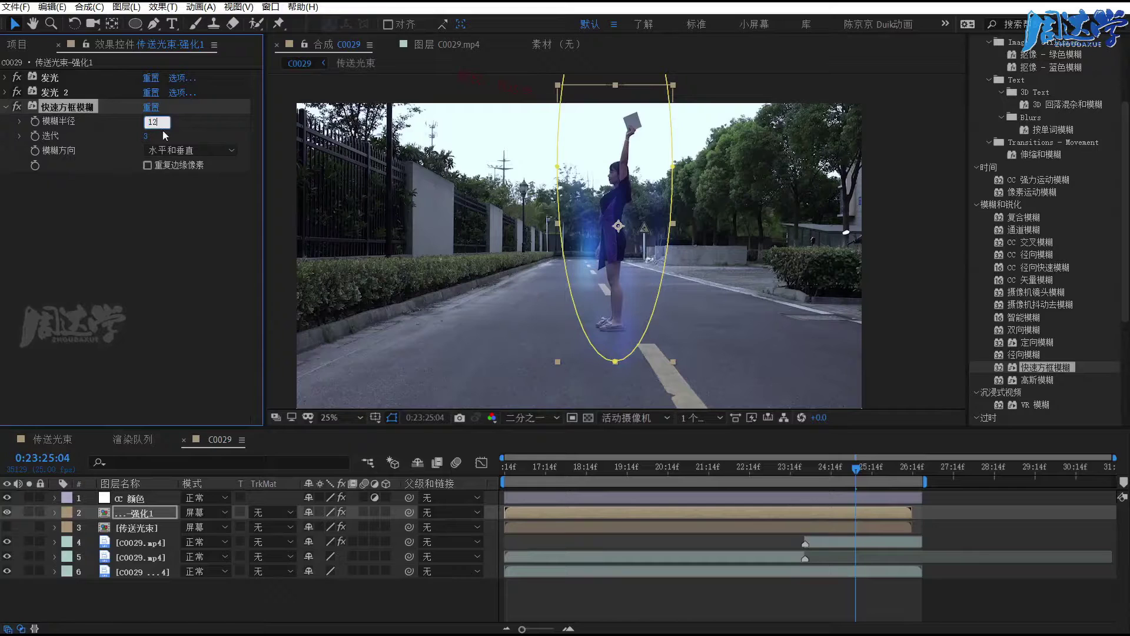
pyautogui.write('0')
pyautogui.press('Return')
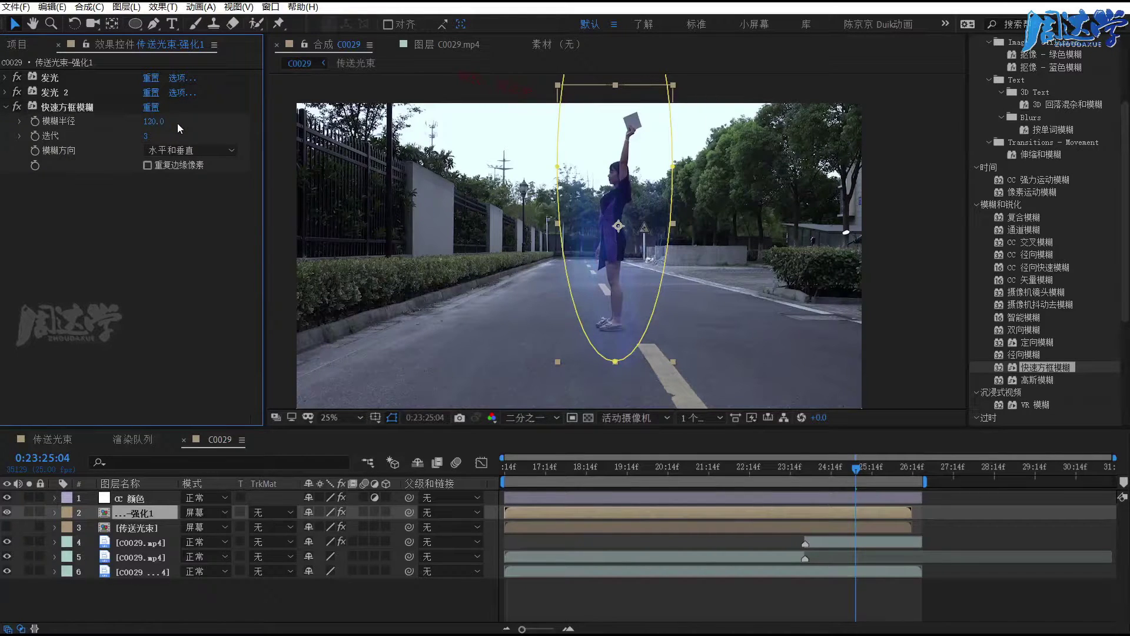
pyautogui.click(17, 108)
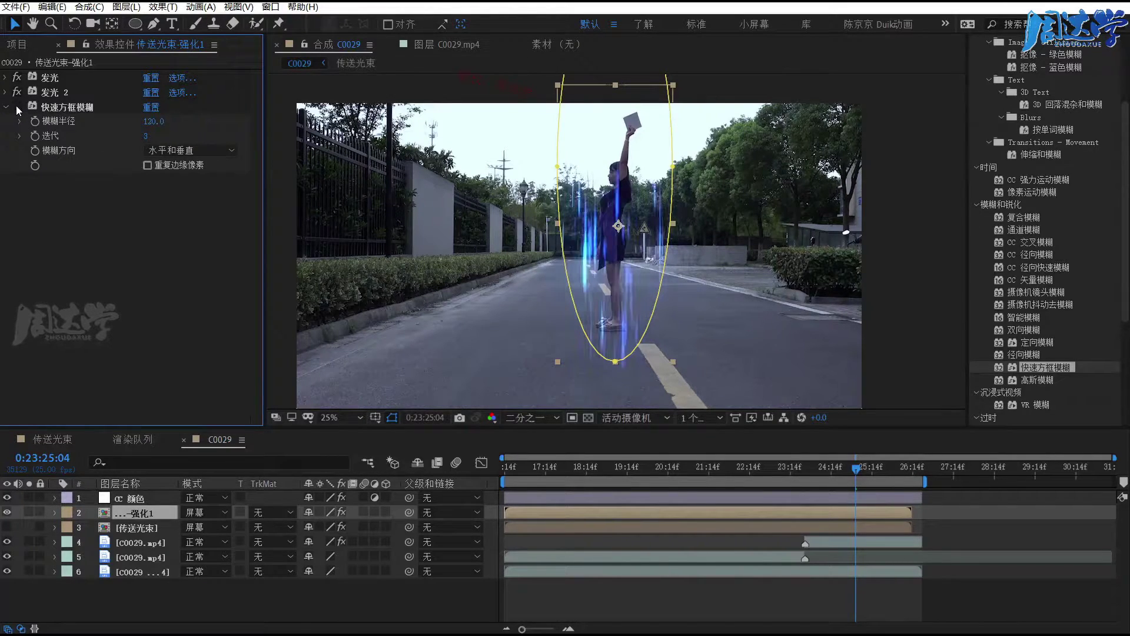
pyautogui.click(17, 107)
pyautogui.click(846, 467)
pyautogui.moveTo(843, 465); pyautogui.dragTo(836, 471)
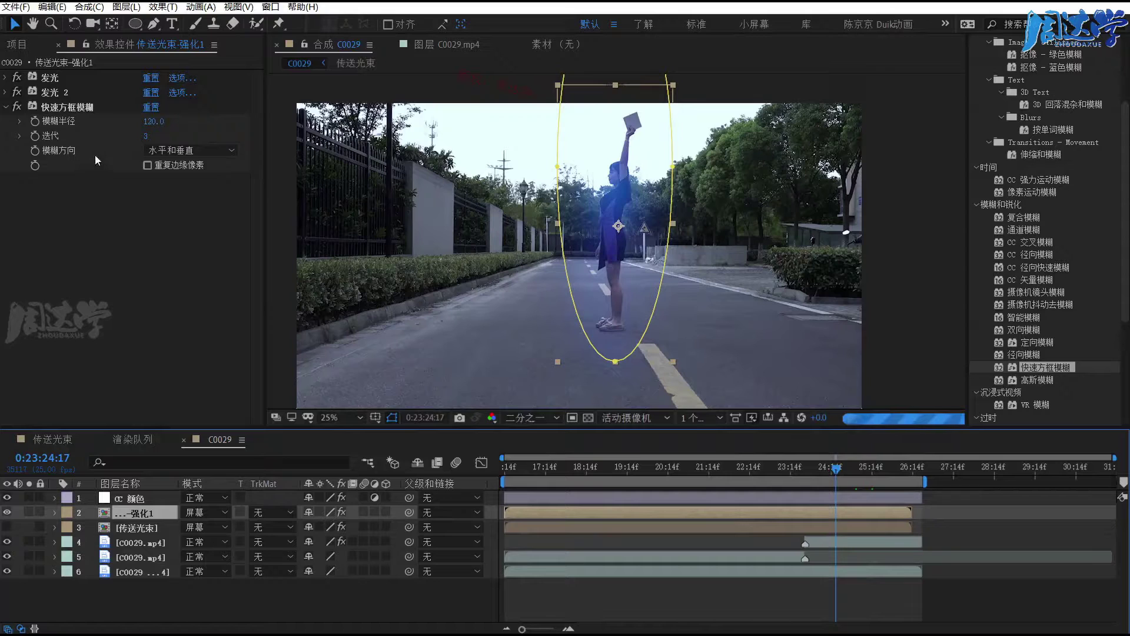
pyautogui.click(49, 108)
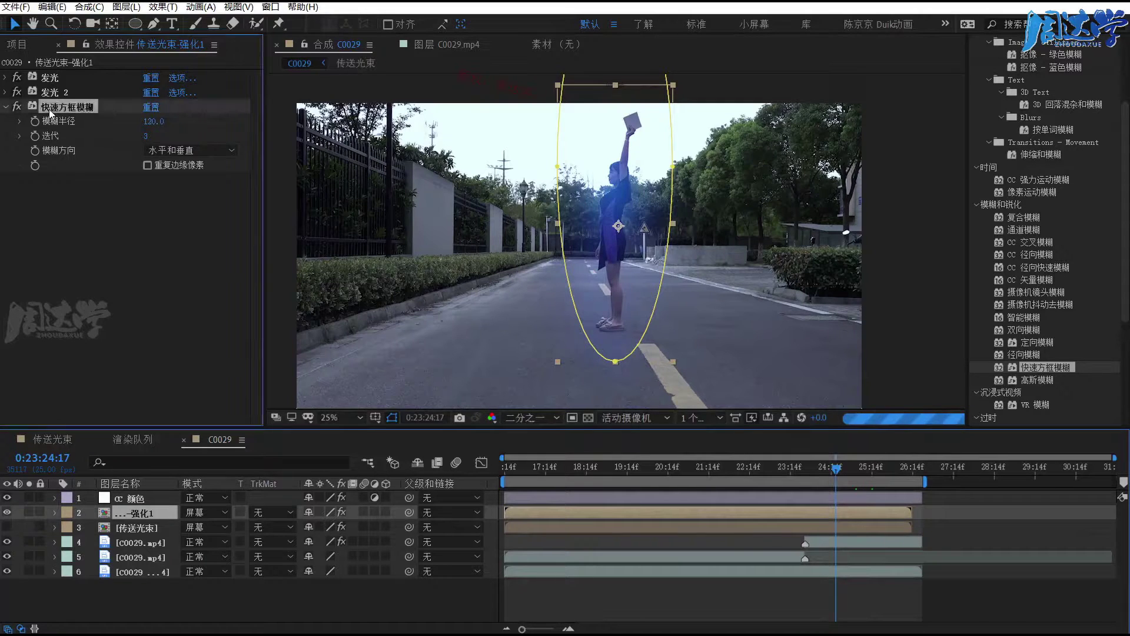
pyautogui.click(7, 107)
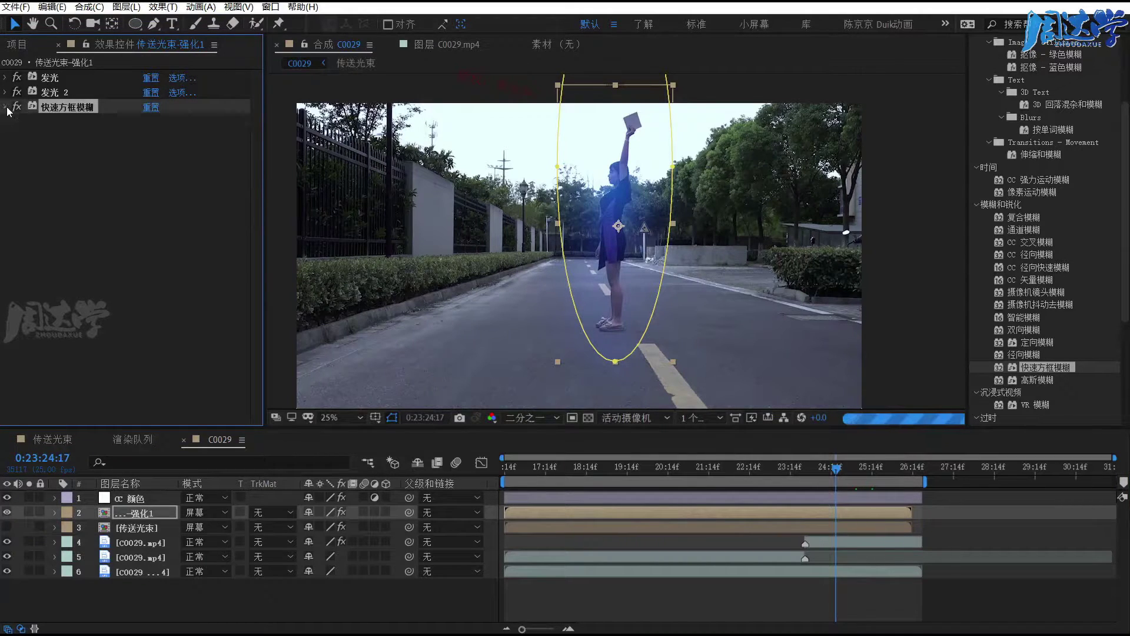
# - Duplicate 传送光束-强化1 as 强化2 and raise its blur radius to 193
pyautogui.click(139, 514)
pyautogui.hotkey('ctrl', 'd')
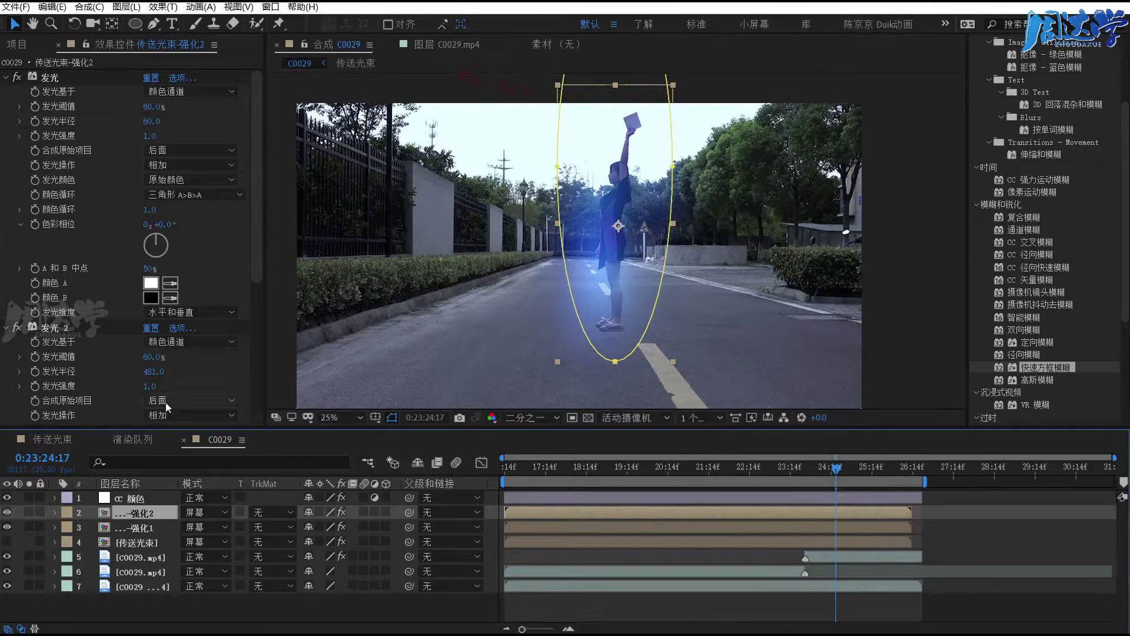
pyautogui.click(9, 80)
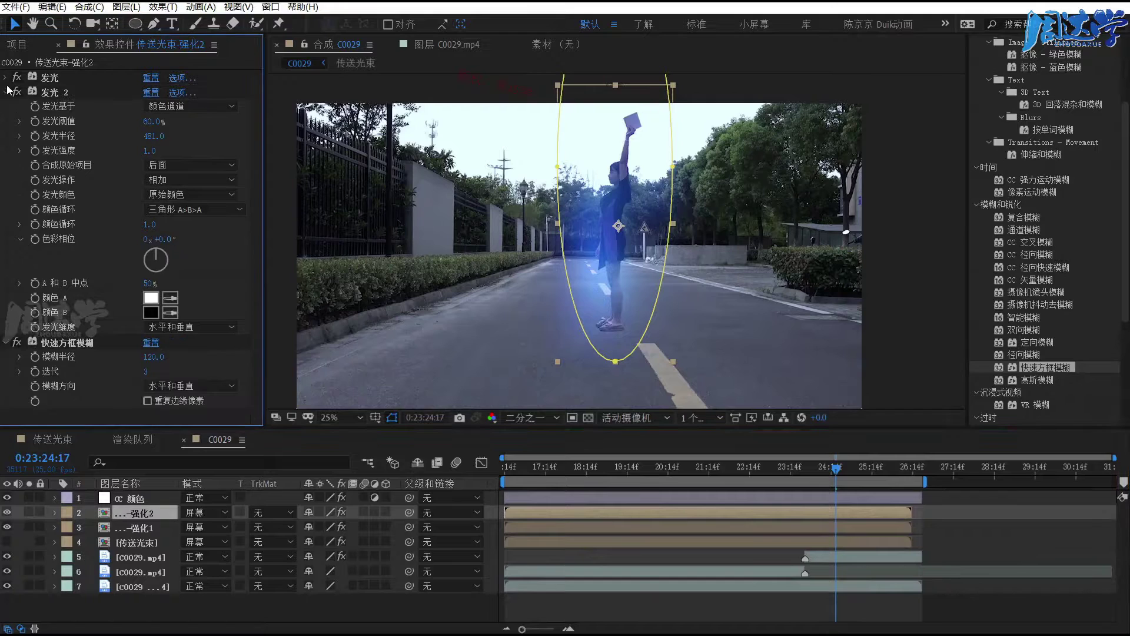
pyautogui.click(7, 92)
pyautogui.moveTo(150, 122); pyautogui.dragTo(207, 126)
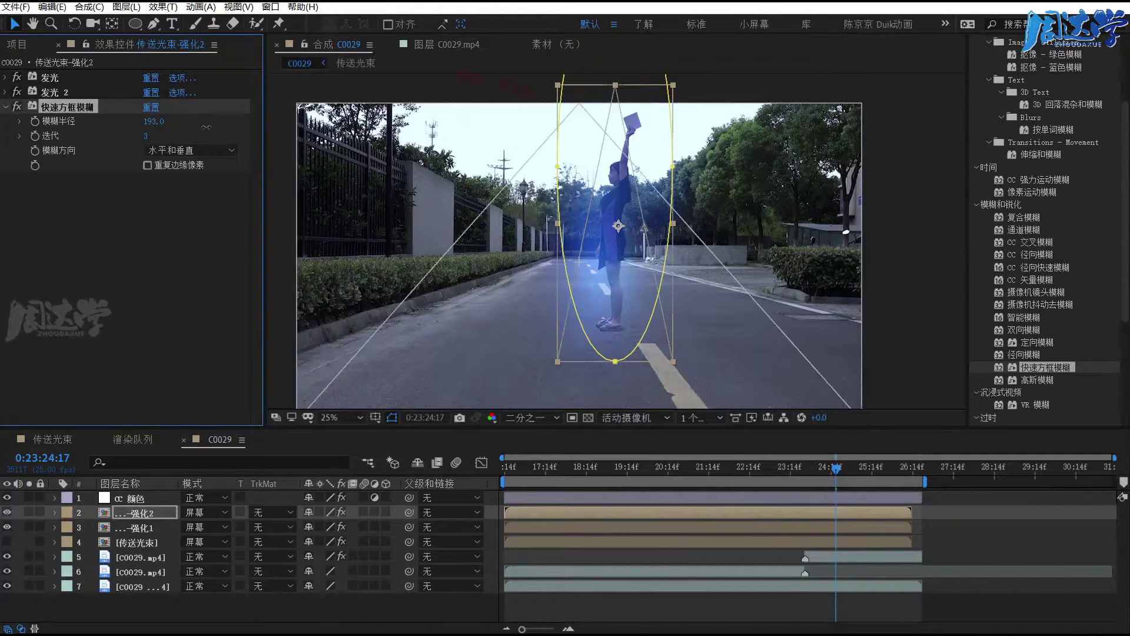
# - Switch both 强化 layers from 屏幕 to 相加 blending and toggle them to compare
pyautogui.click(148, 514)
pyautogui.keyDown('shift'); pyautogui.click(135, 528); pyautogui.keyUp('shift')
pyautogui.click(203, 513)
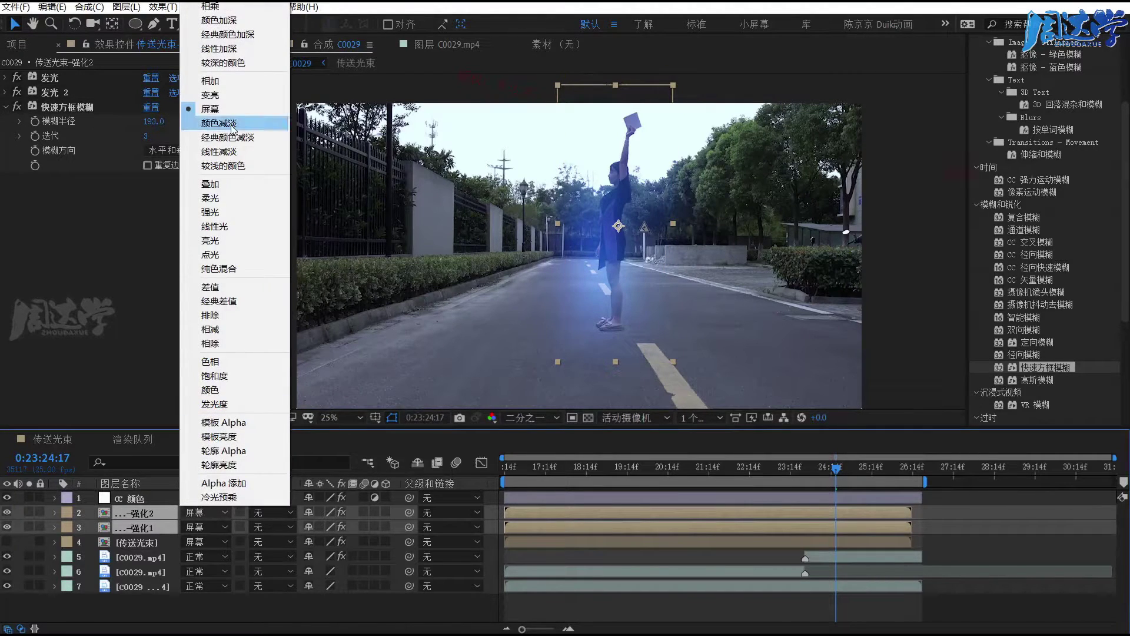
pyautogui.click(230, 80)
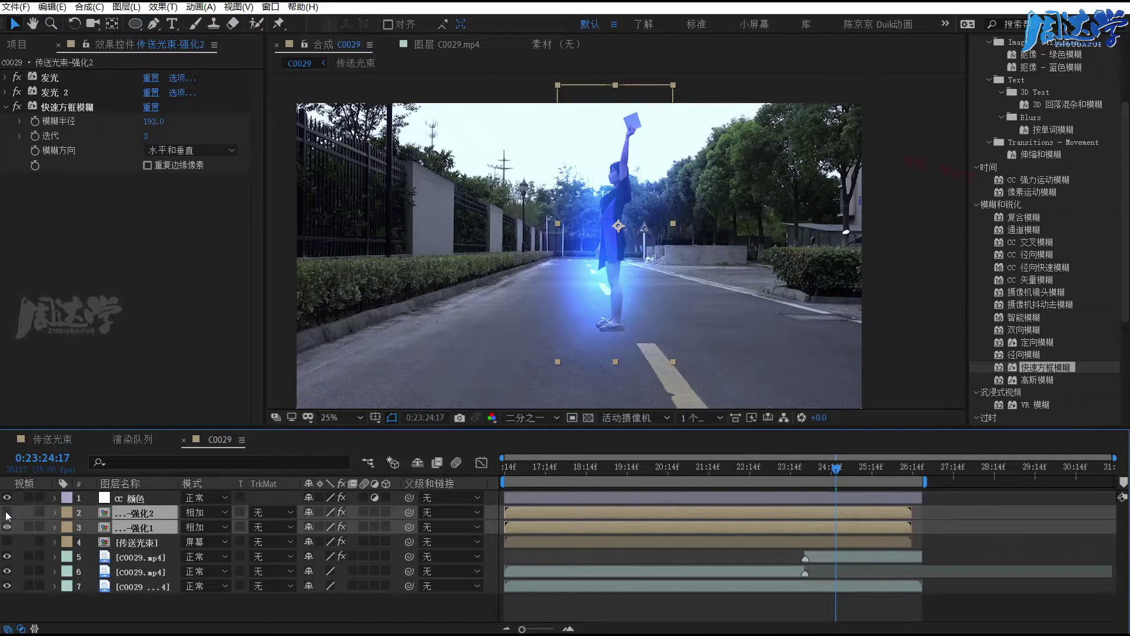
pyautogui.moveTo(7, 512); pyautogui.dragTo(7, 527)
# - Toggle the 强化2 layer to compare the glow, then show the original beam layer
pyautogui.click(136, 525)
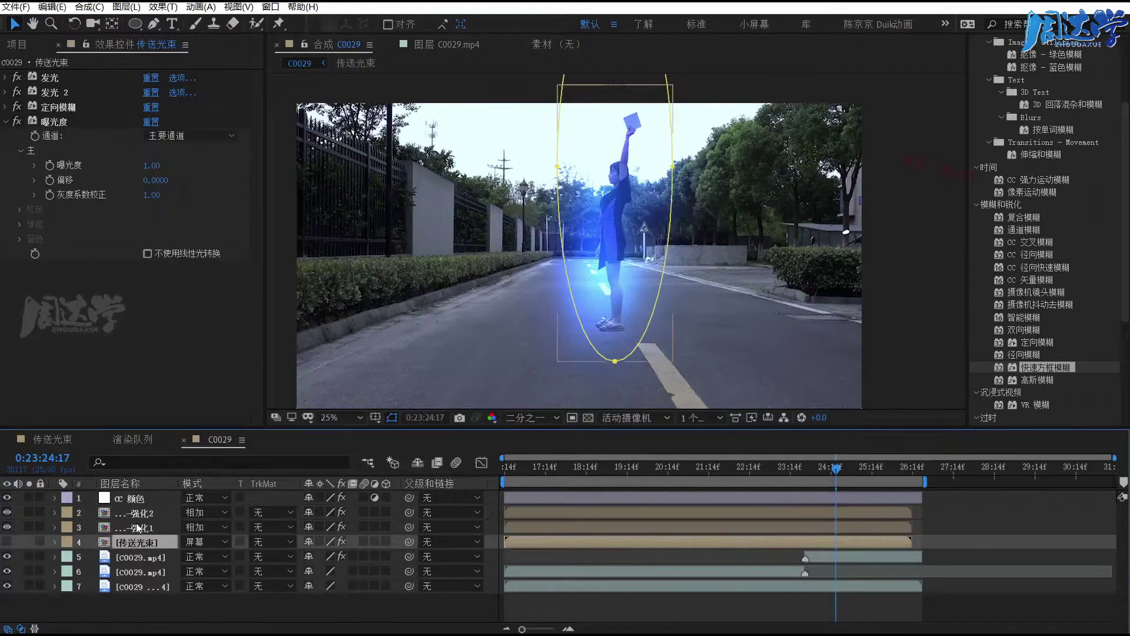
pyautogui.click(10, 512)
pyautogui.click(9, 511)
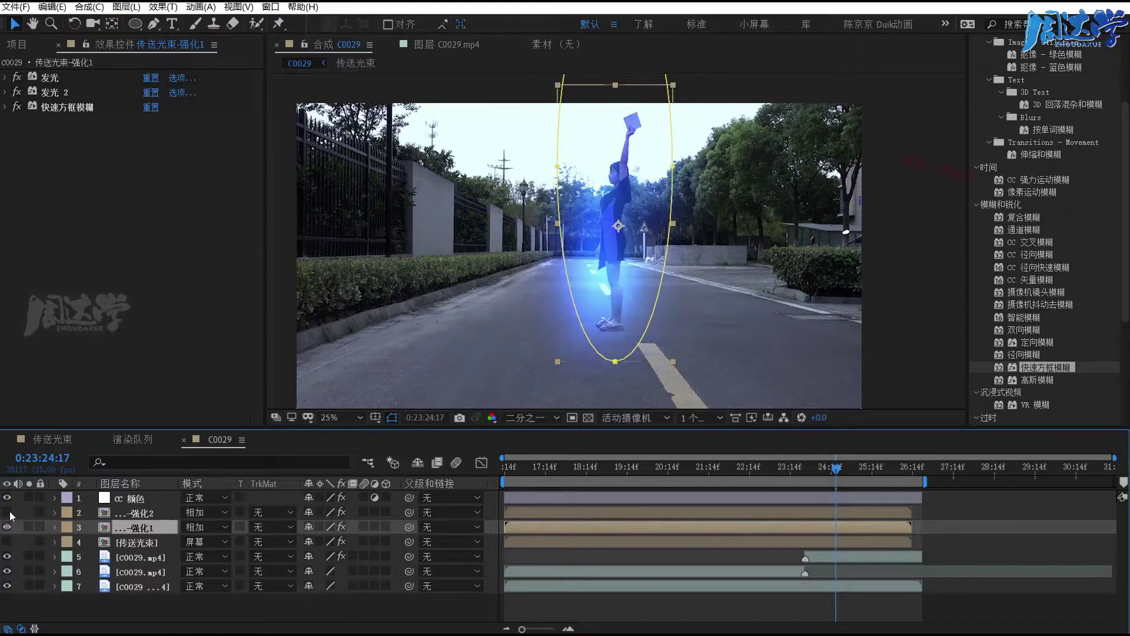
pyautogui.click(9, 511)
pyautogui.click(9, 511)
pyautogui.click(8, 542)
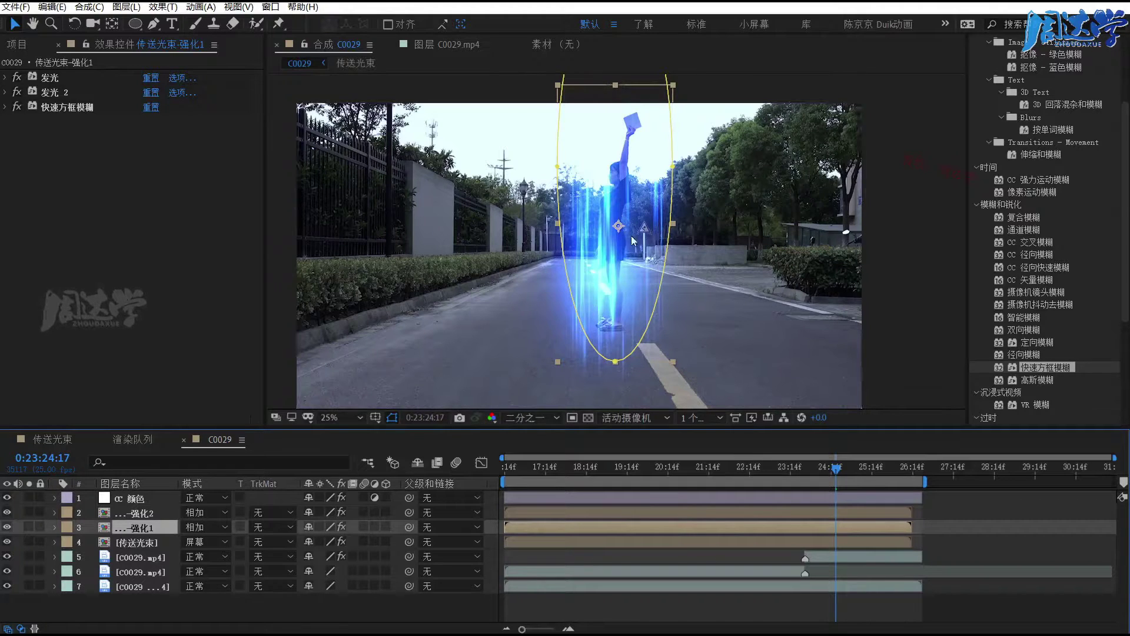
# - Move the original 传送光束 layer above both 强化 copies and select the second enhancement layer
pyautogui.moveTo(137, 541); pyautogui.dragTo(142, 518)
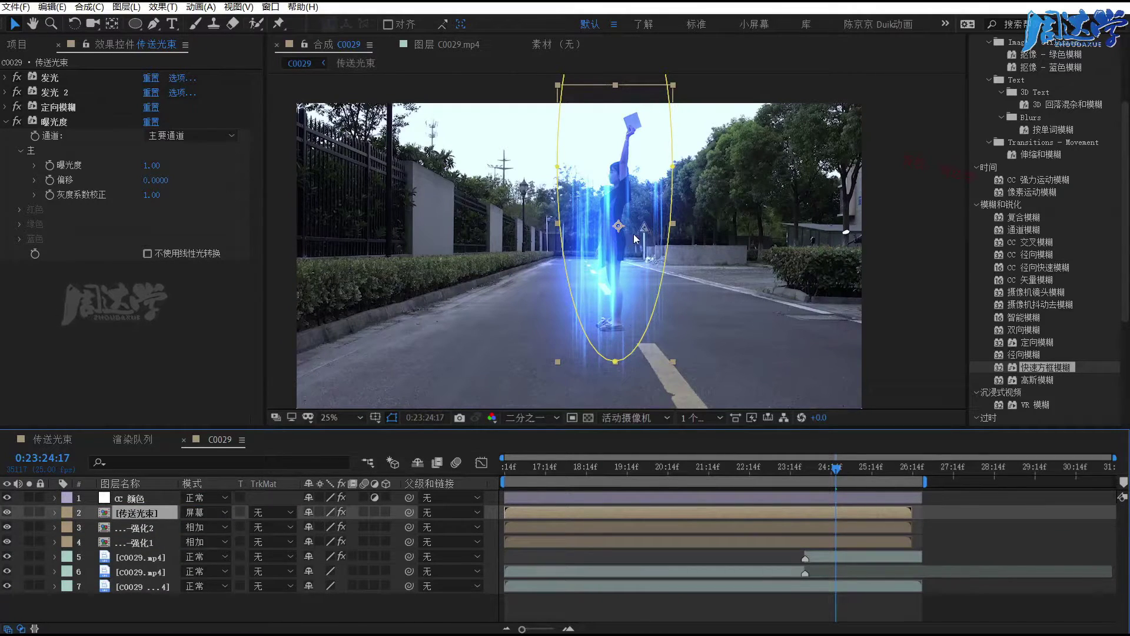
pyautogui.click(148, 533)
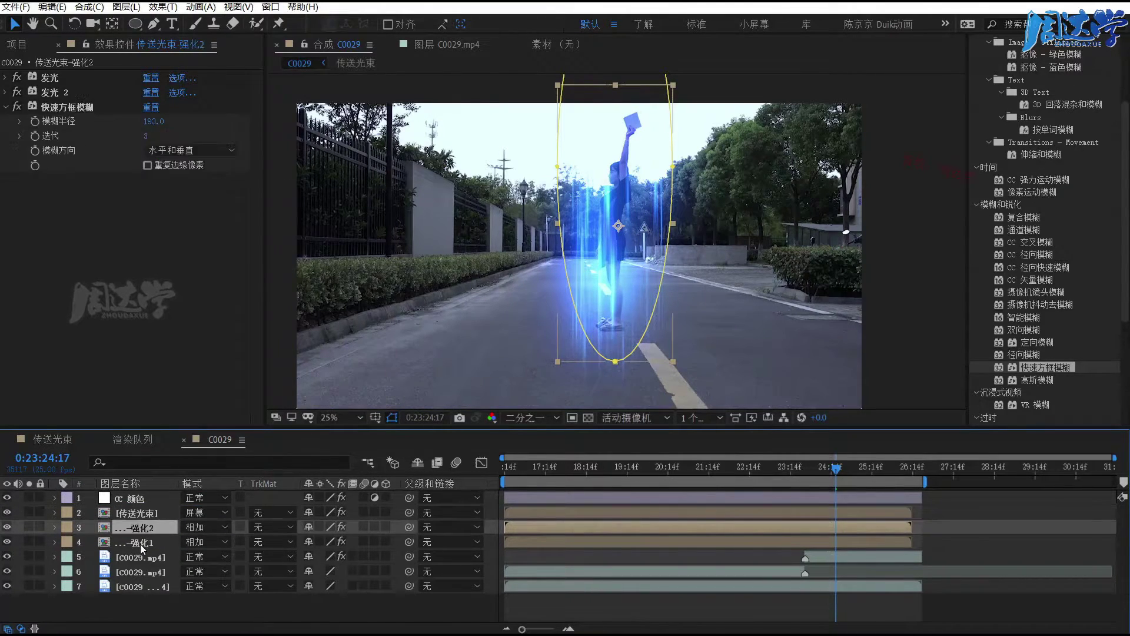
pyautogui.click(140, 544)
pyautogui.click(71, 528)
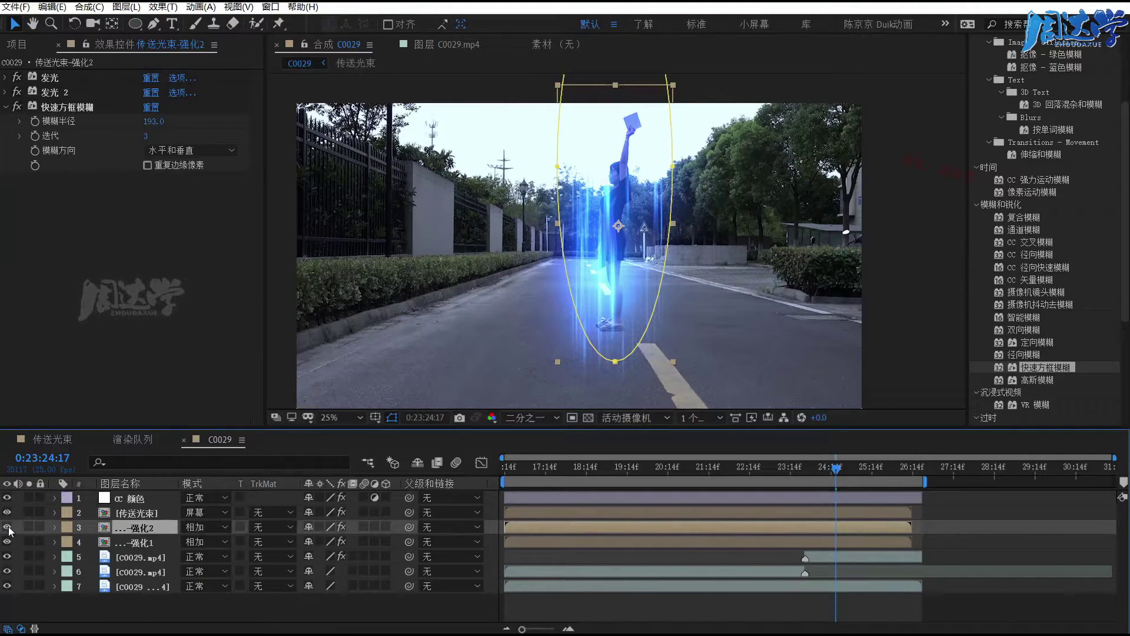
pyautogui.click(841, 554)
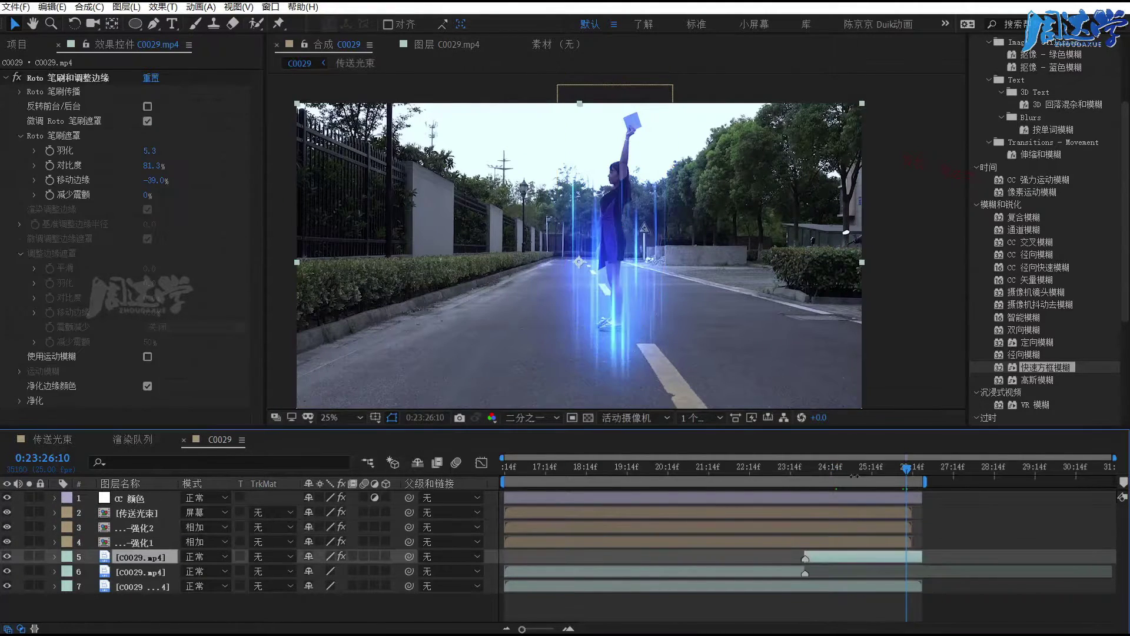
pyautogui.click(851, 472)
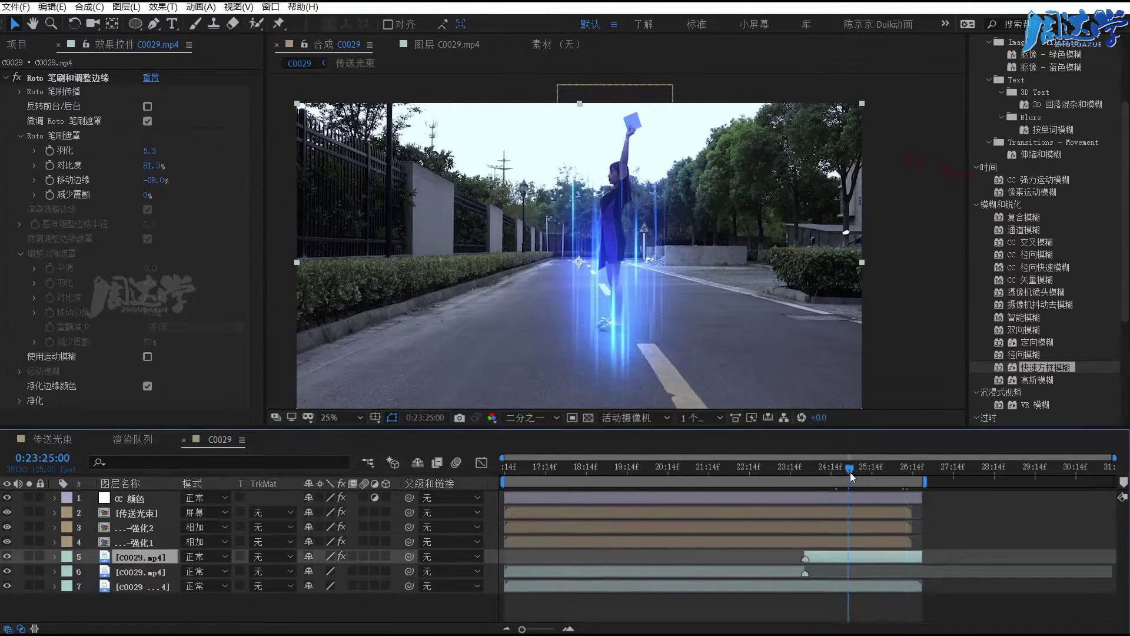
pyautogui.click(8, 556)
pyautogui.click(7, 556)
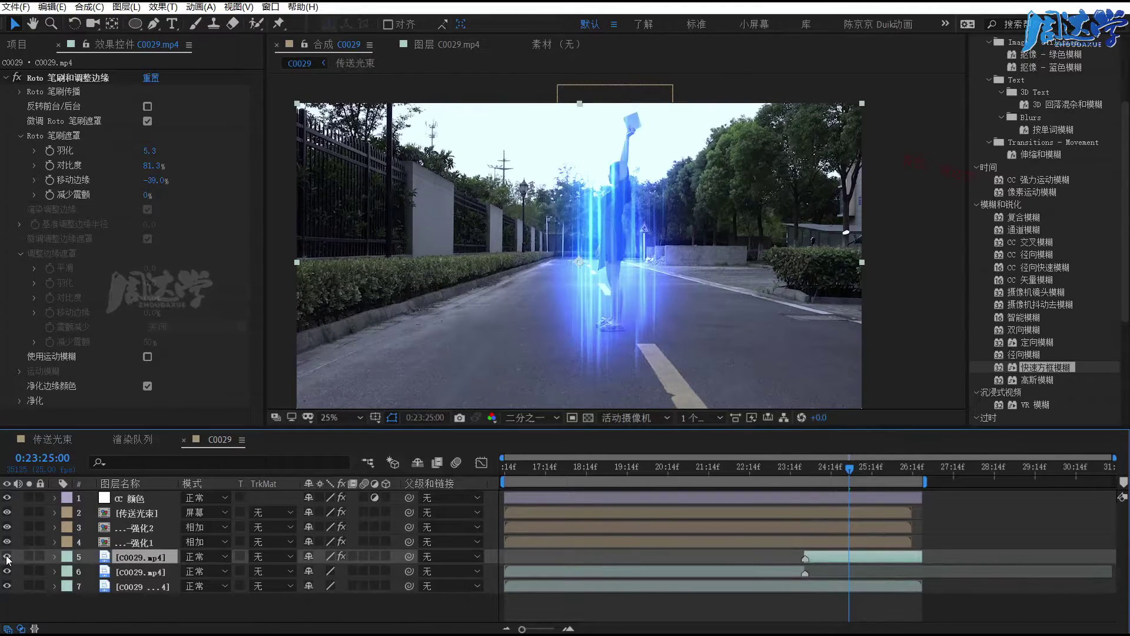
pyautogui.click(8, 557)
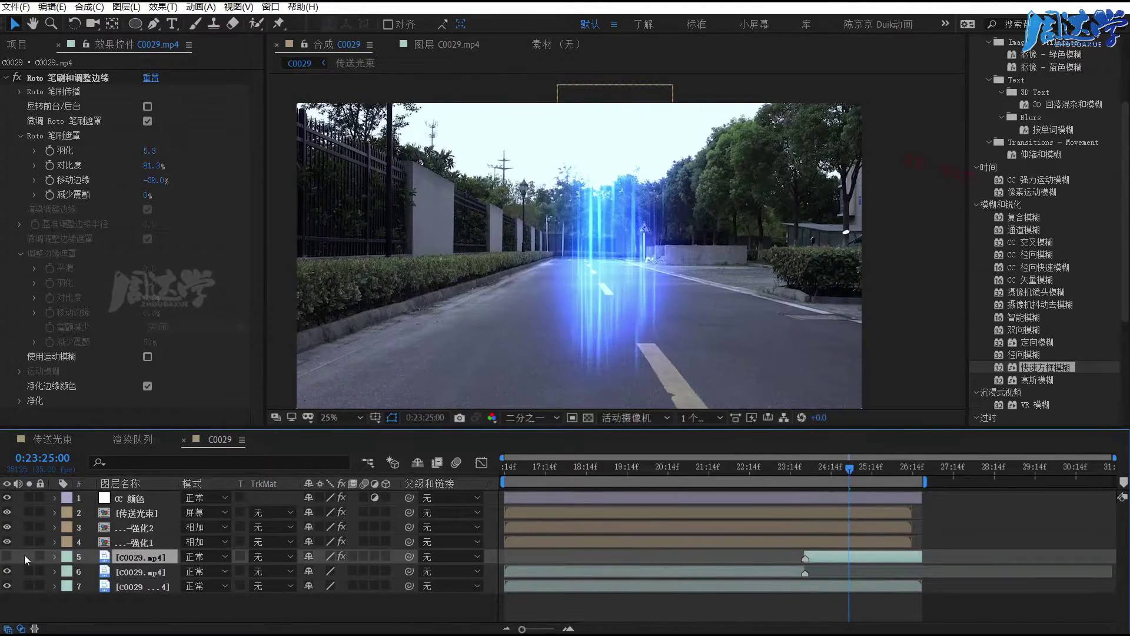
pyautogui.click(630, 585)
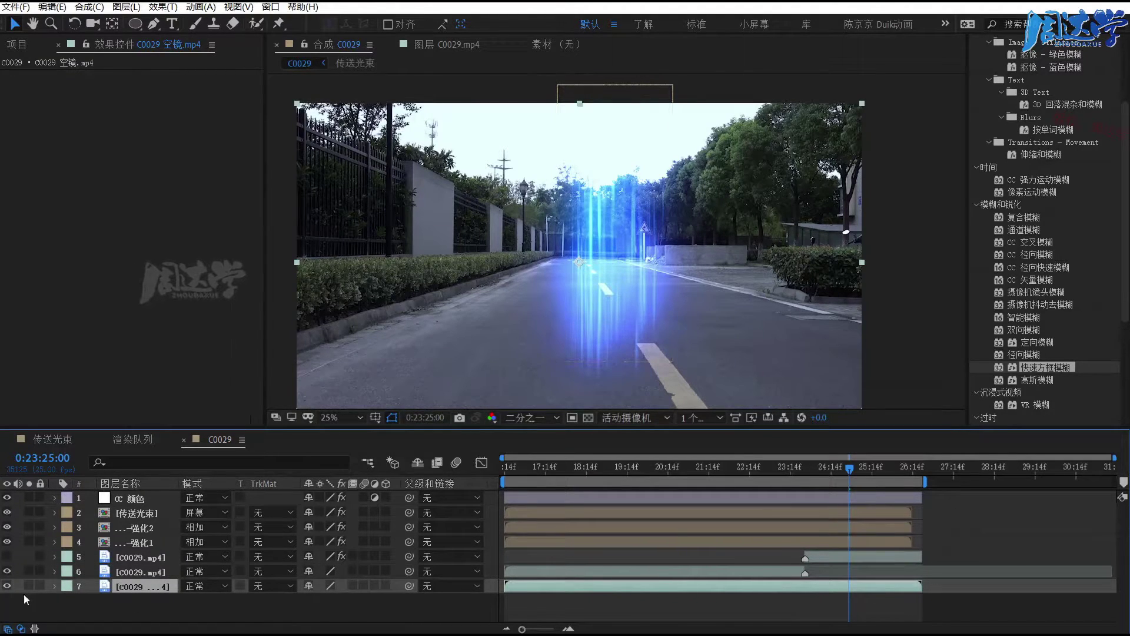
pyautogui.click(7, 586)
pyautogui.click(7, 586)
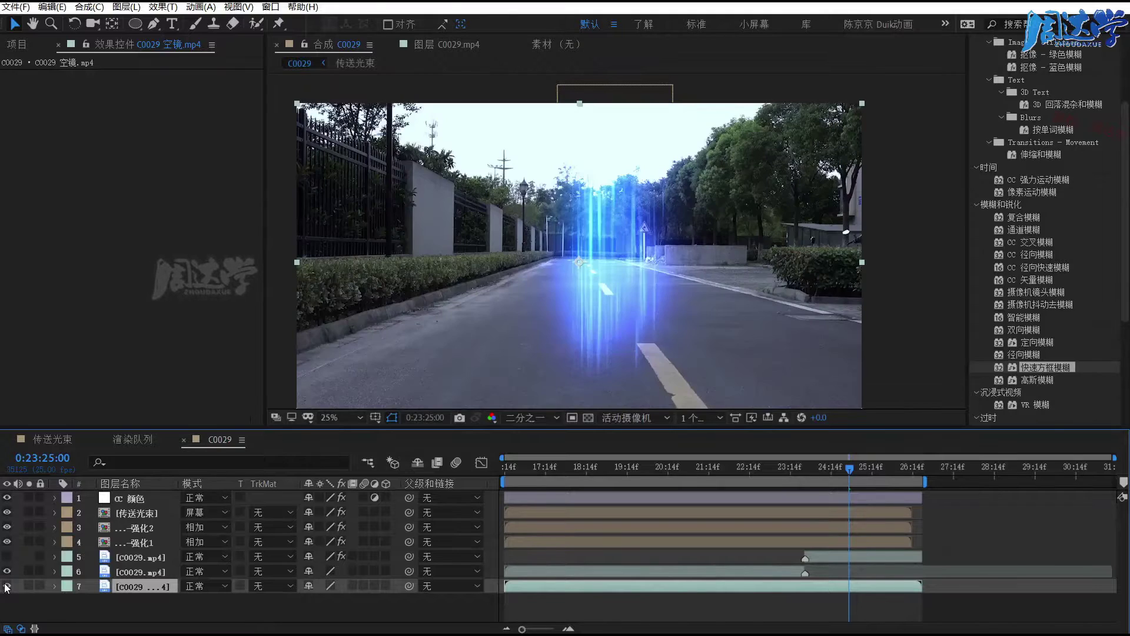
pyautogui.click(741, 466)
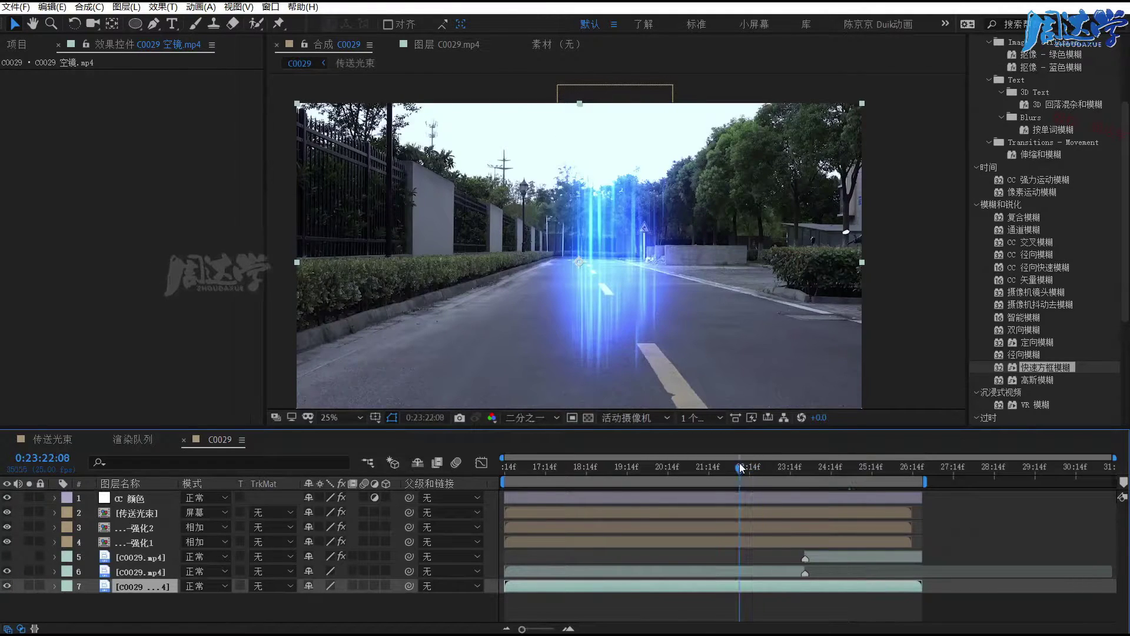
pyautogui.click(606, 572)
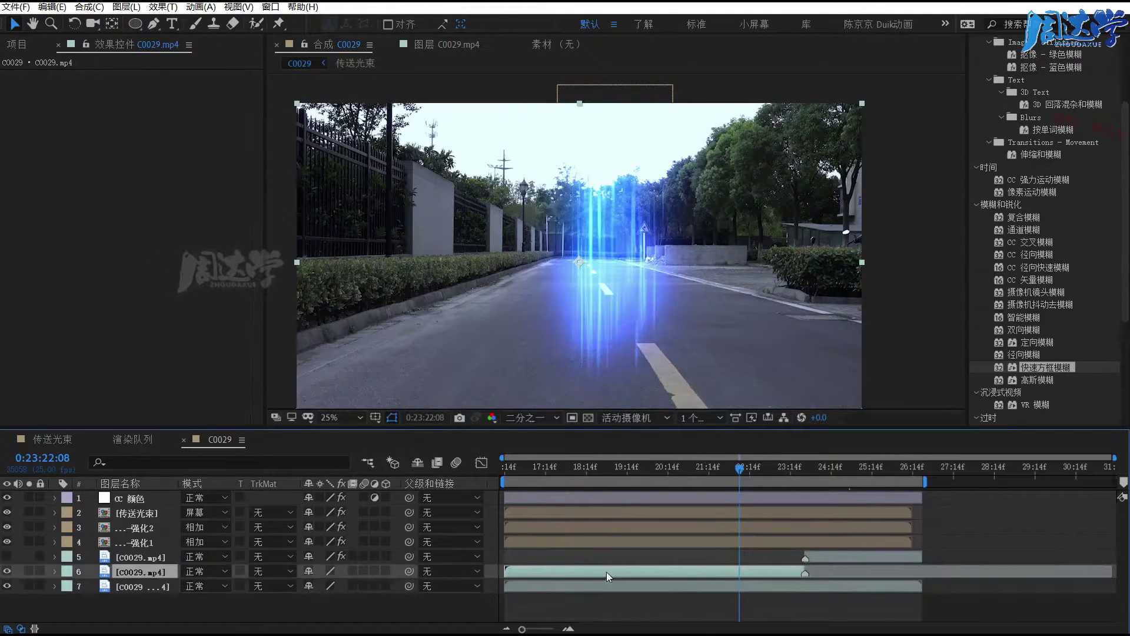
pyautogui.click(672, 466)
pyautogui.click(727, 468)
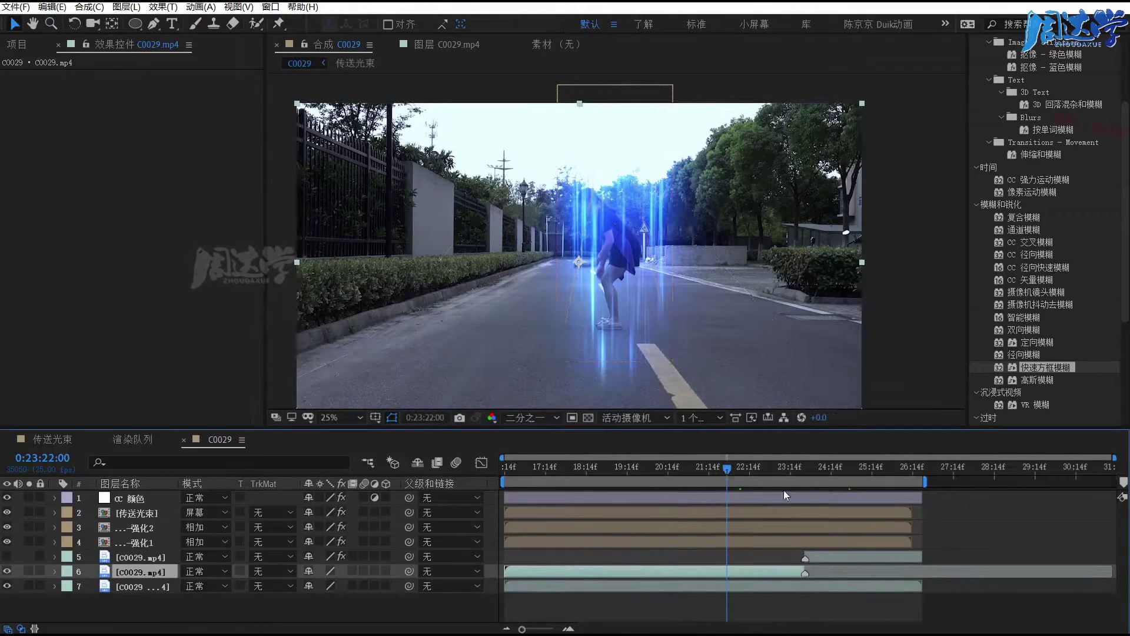
pyautogui.click(847, 469)
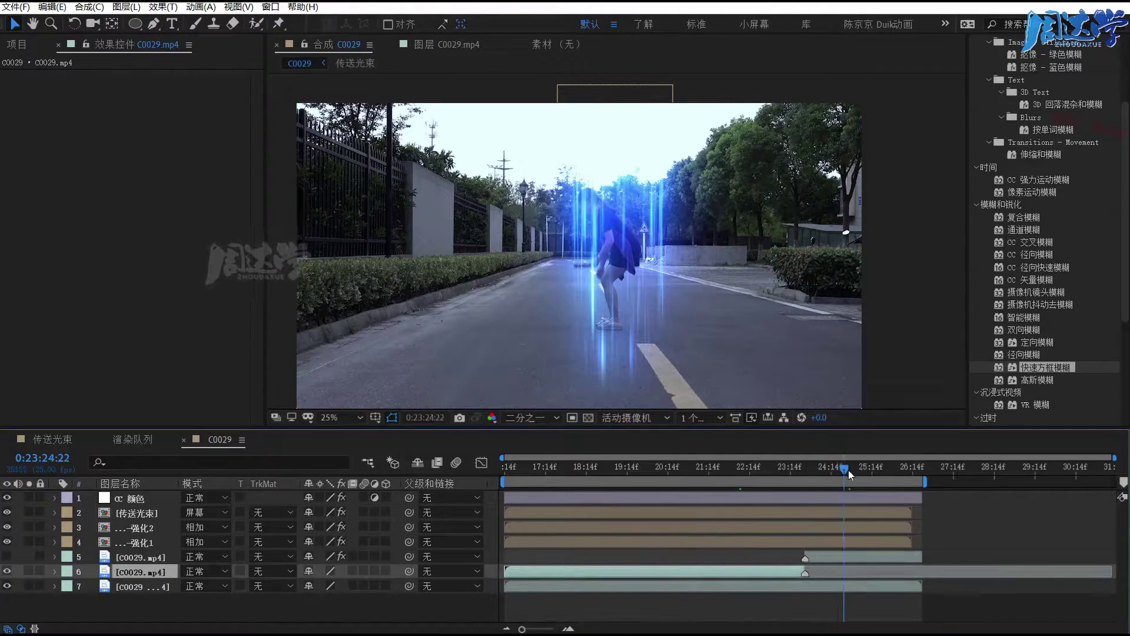
pyautogui.click(825, 586)
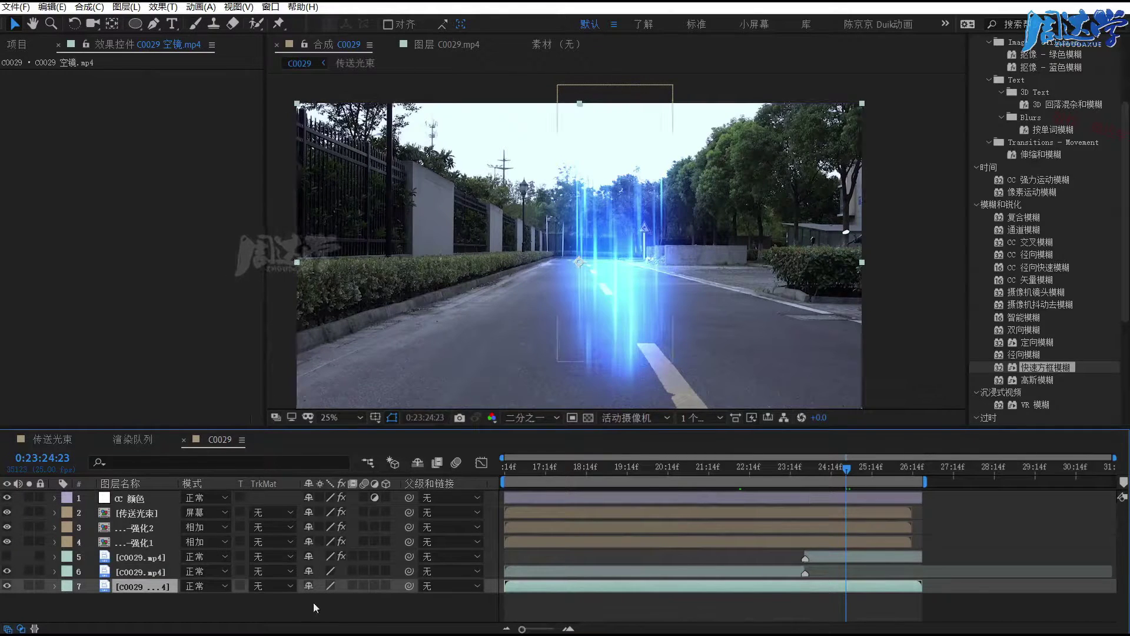
pyautogui.click(7, 557)
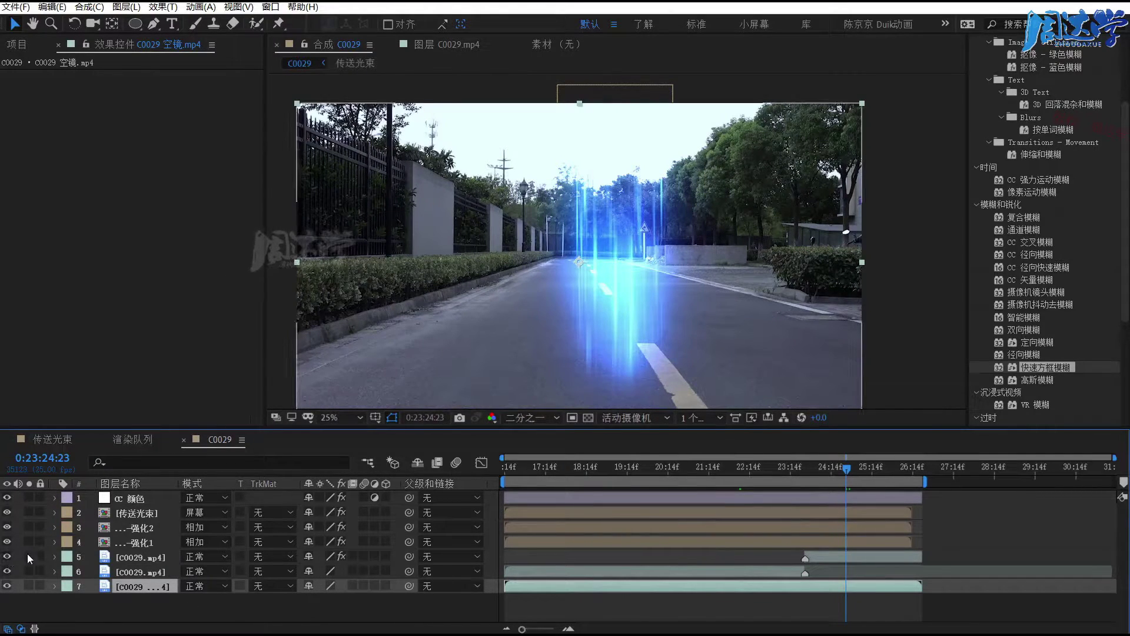
pyautogui.click(836, 557)
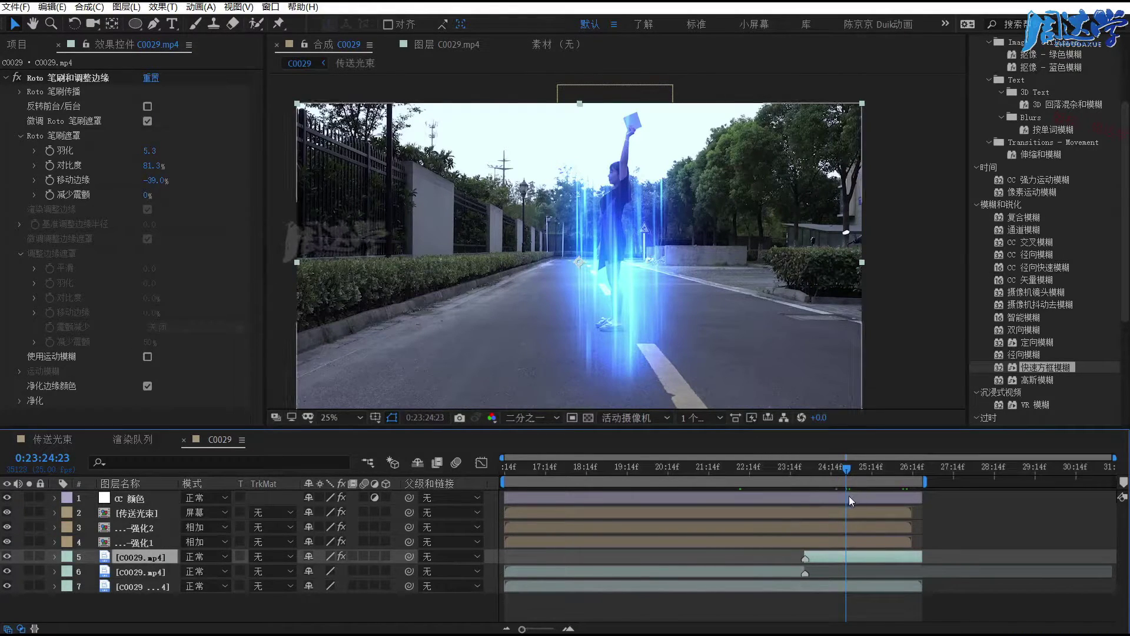
# - Set an opacity keyframe where the Roto-cut C0029.mp4 cutout begins, with the woman fully visible
pyautogui.moveTo(844, 469); pyautogui.dragTo(805, 471)
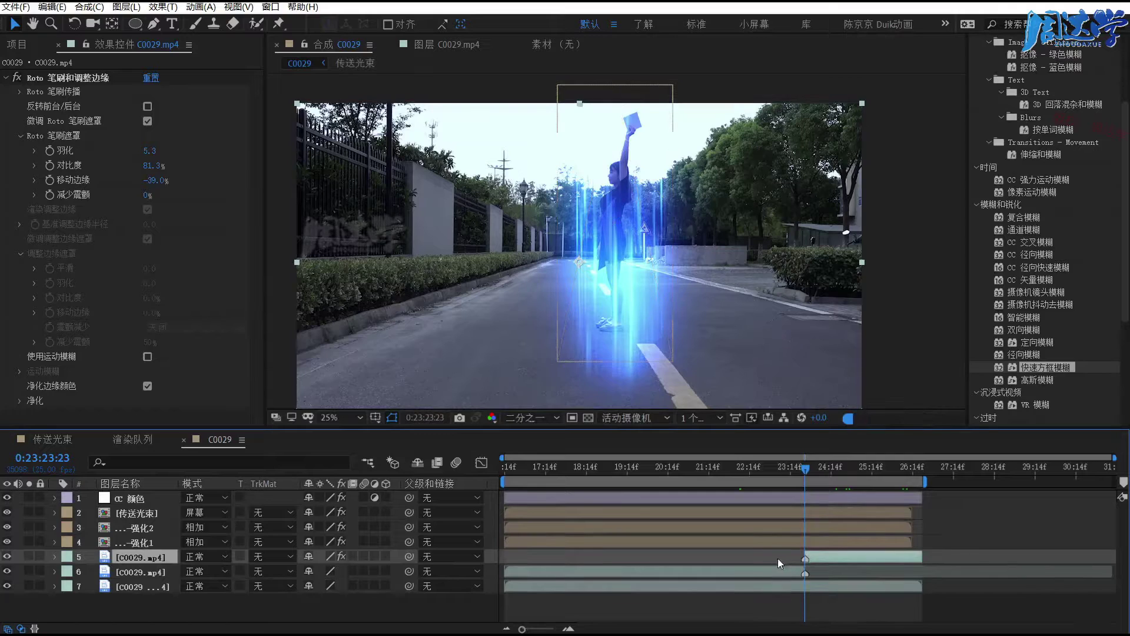
pyautogui.scroll(3, 923, 544)
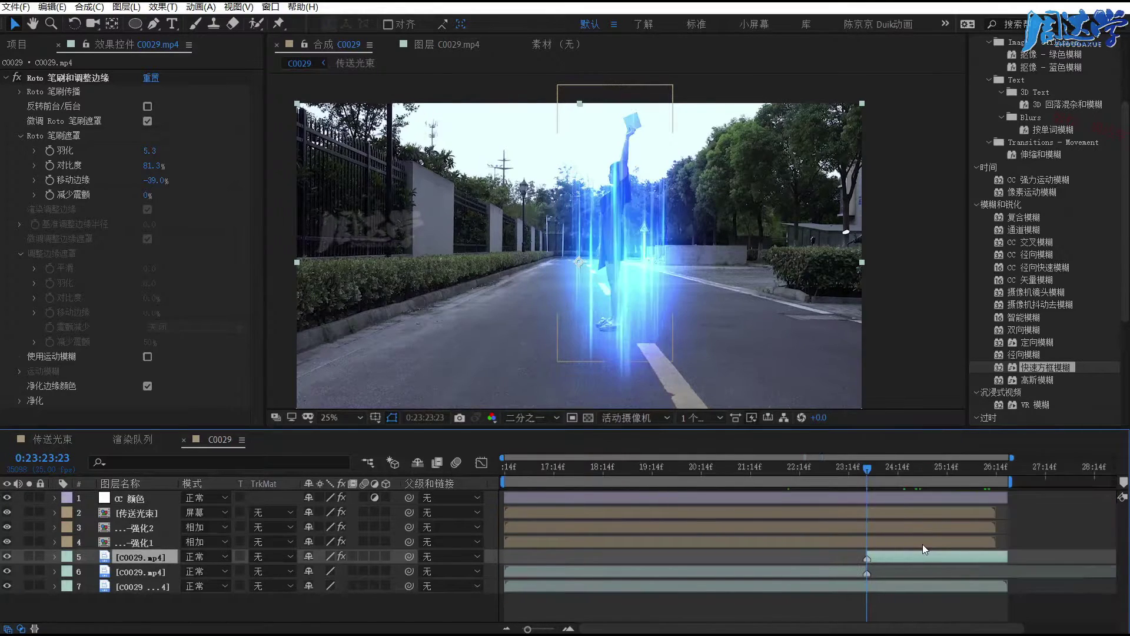
pyautogui.scroll(2, 924, 544)
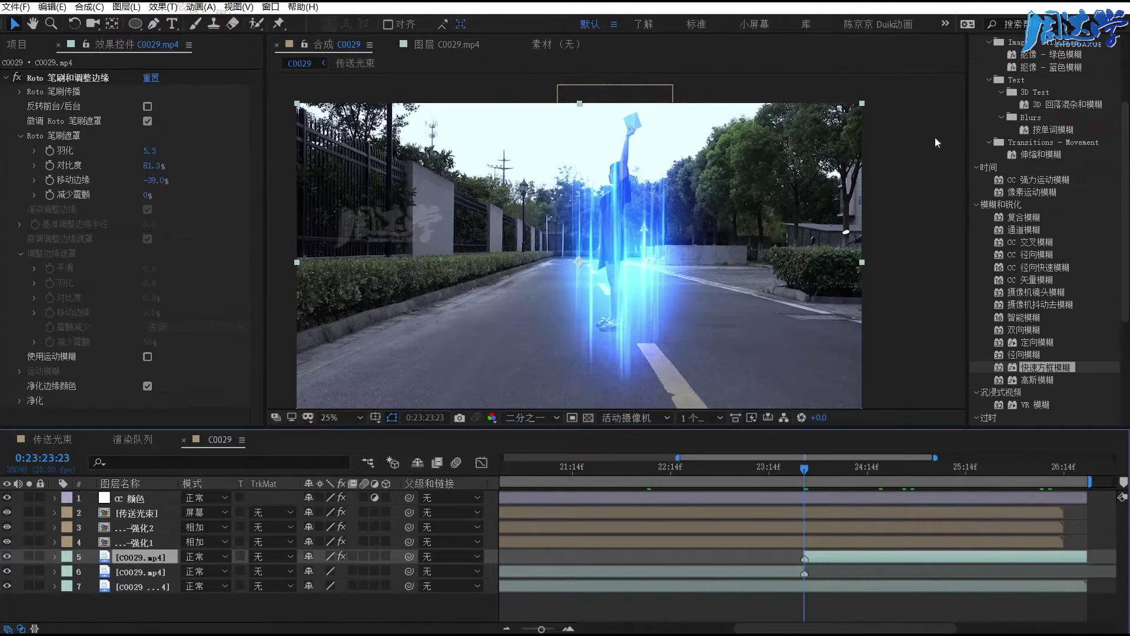
pyautogui.scroll(3, 1036, 177)
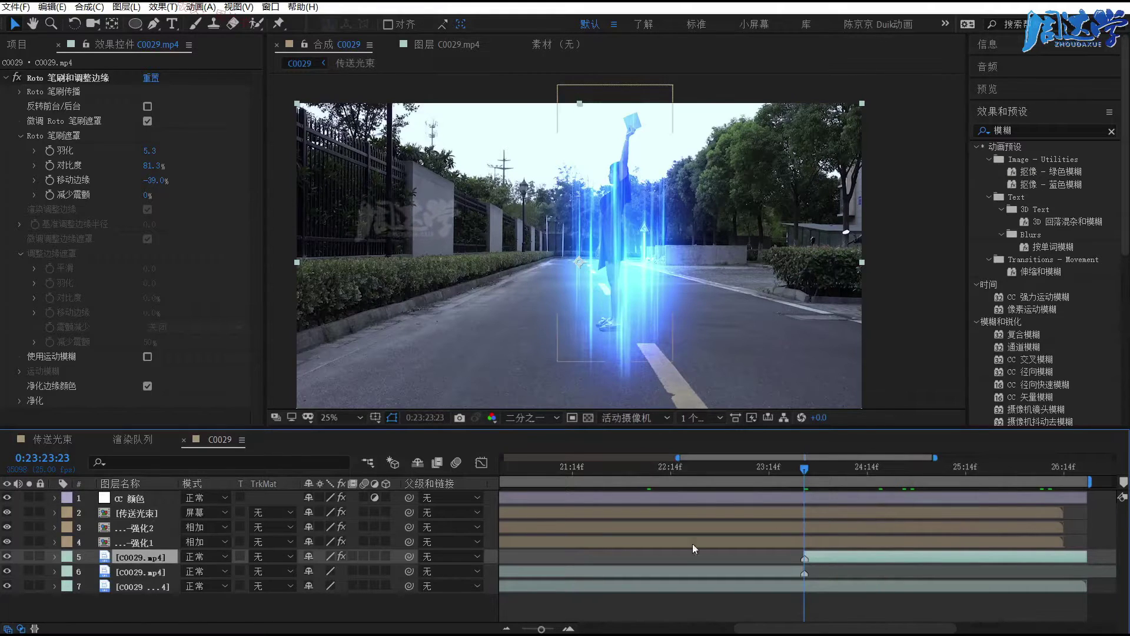
pyautogui.press('t')
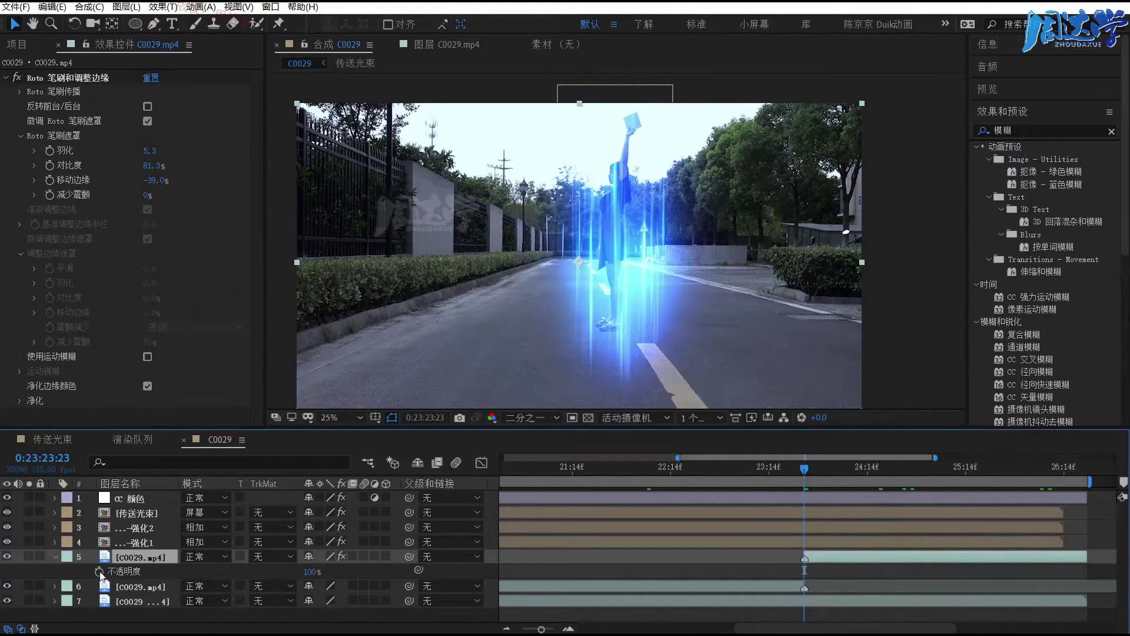
pyautogui.click(99, 572)
pyautogui.moveTo(310, 571); pyautogui.dragTo(115, 570)
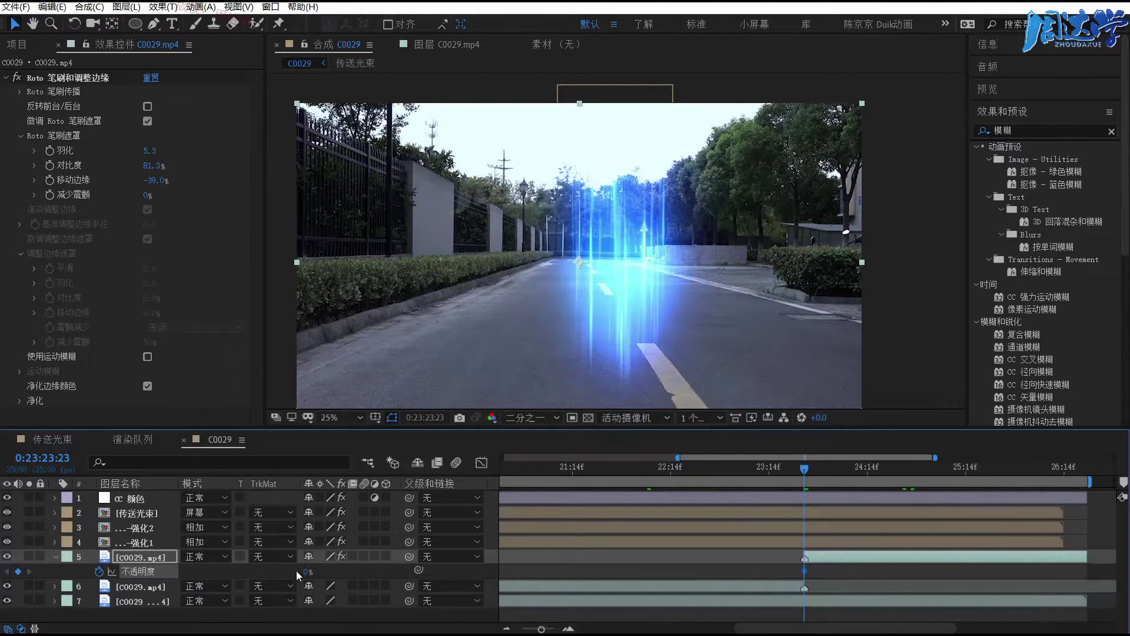
pyautogui.moveTo(305, 571); pyautogui.dragTo(536, 567)
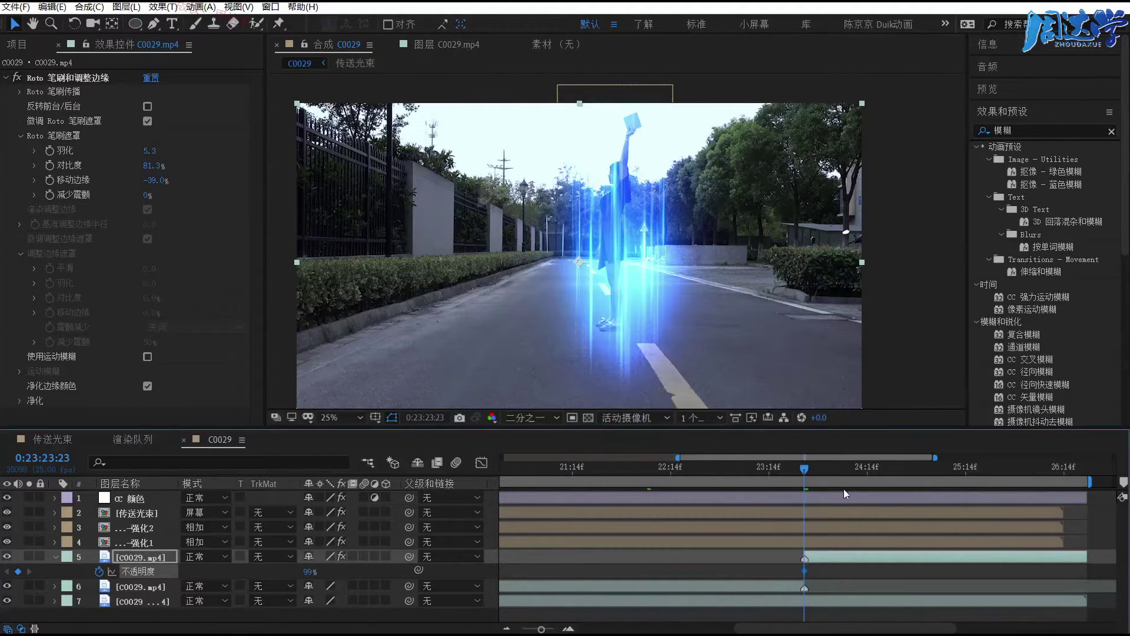
# - A few frames later, key the cutout's opacity to 0% and preview the fade
pyautogui.press('pagedown')
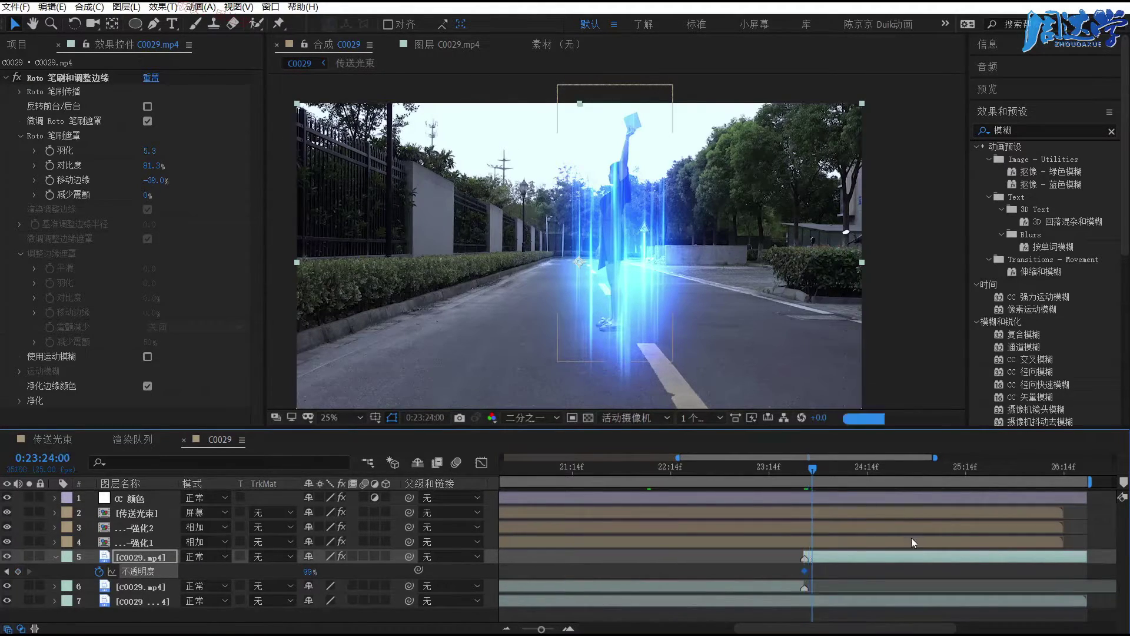
pyautogui.press('pagedown')
pyautogui.press('pagedown')
pyautogui.press('pagedown')
pyautogui.press('pagedown')
pyautogui.press('pagedown')
pyautogui.press('pagedown')
pyautogui.press('pagedown')
pyautogui.press('pagedown')
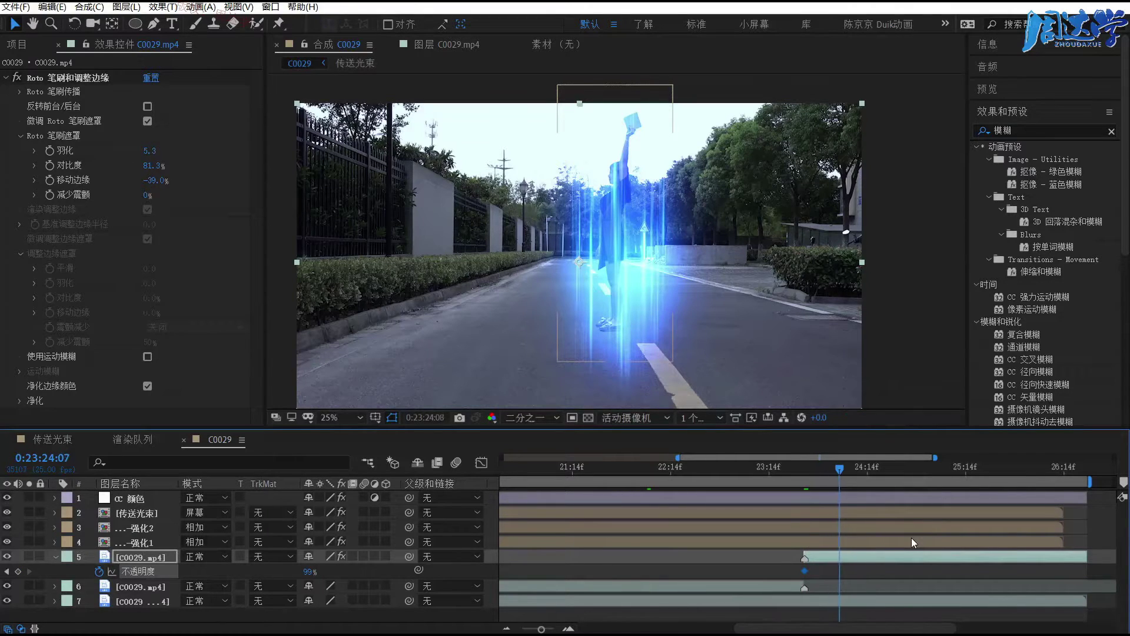
pyautogui.press('pagedown')
pyautogui.press('pagedown')
pyautogui.press('pagedown')
pyautogui.press('pagedown')
pyautogui.press('pagedown')
pyautogui.press('pagedown')
pyautogui.press('pagedown')
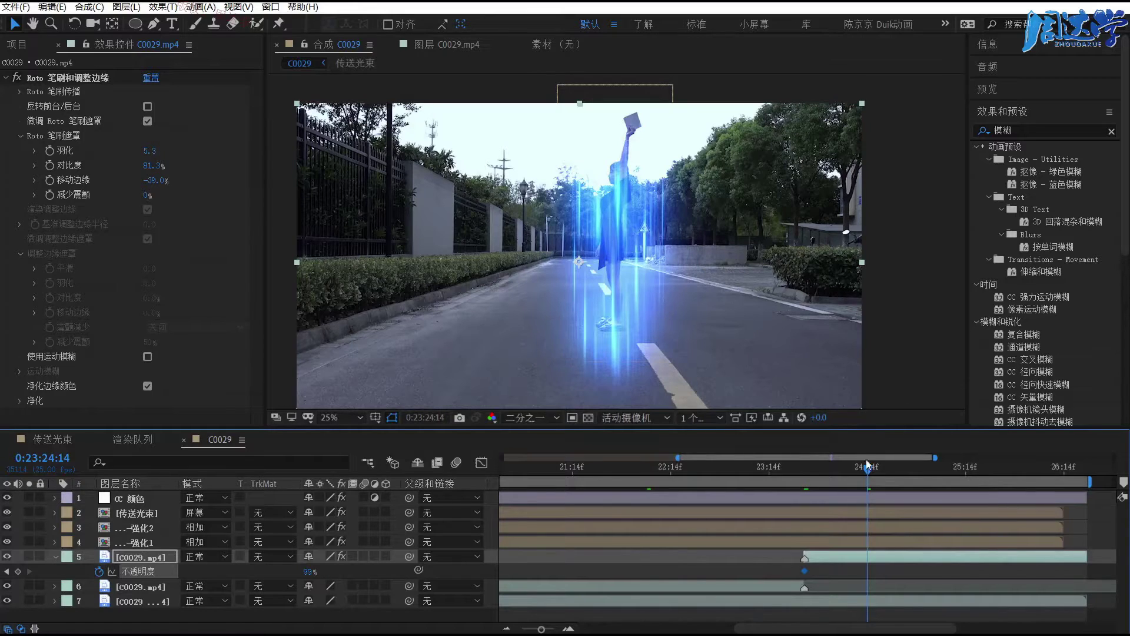
pyautogui.click(308, 571)
pyautogui.write('12')
pyautogui.press('Return')
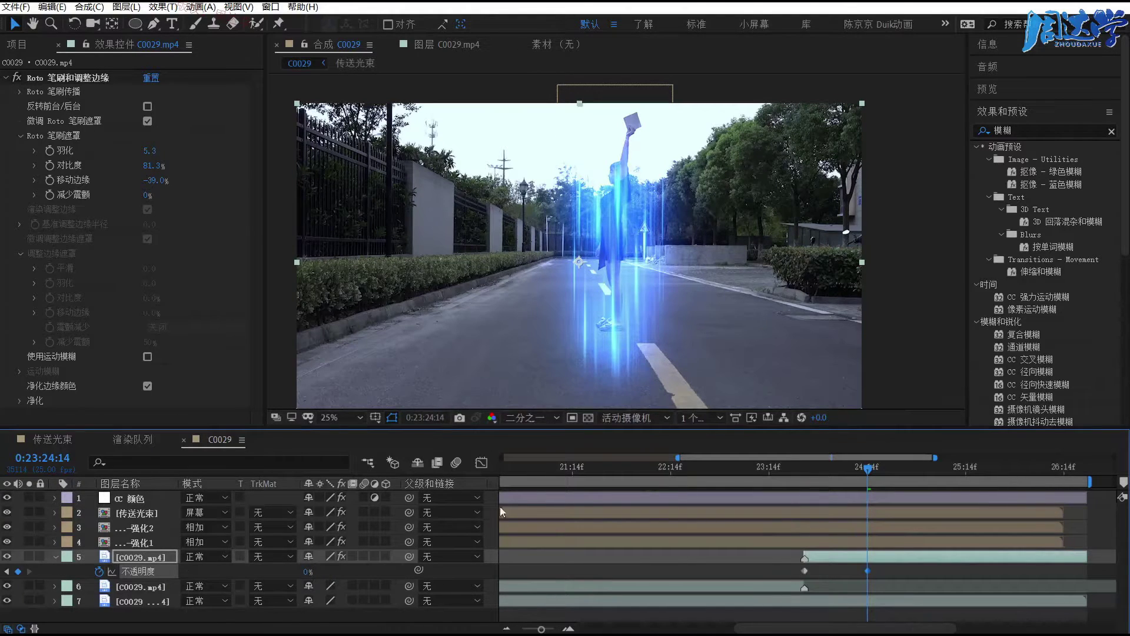
pyautogui.click(855, 473)
pyautogui.moveTo(856, 473); pyautogui.dragTo(804, 468)
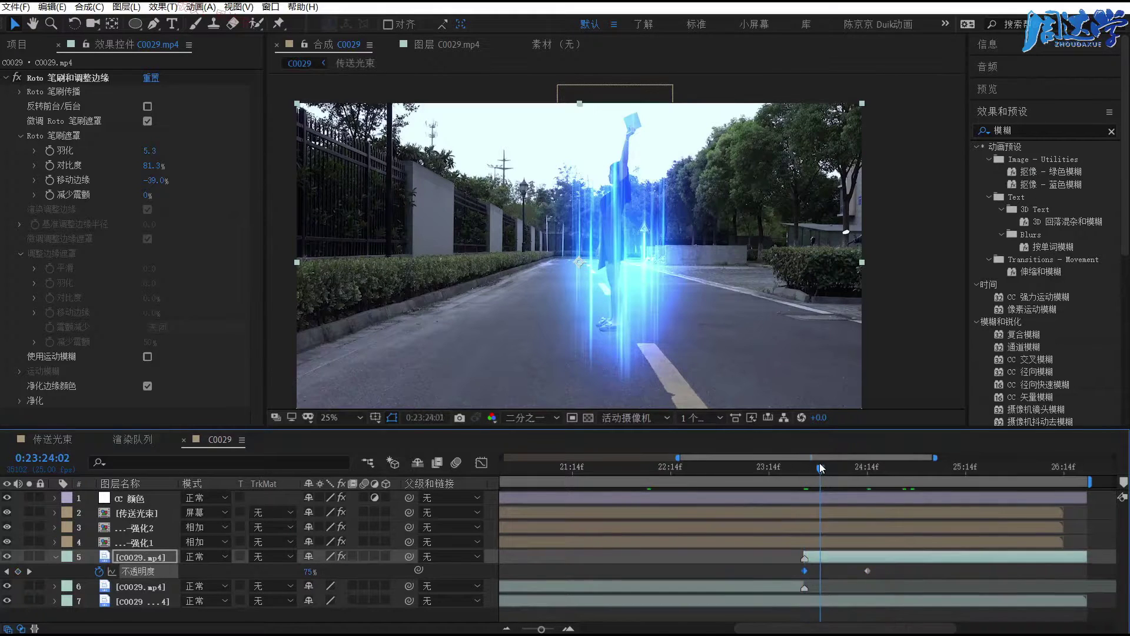
pyautogui.moveTo(812, 467)
pyautogui.mouseDown()
pyautogui.moveTo(846, 468)
pyautogui.moveTo(805, 468)
pyautogui.mouseUp()
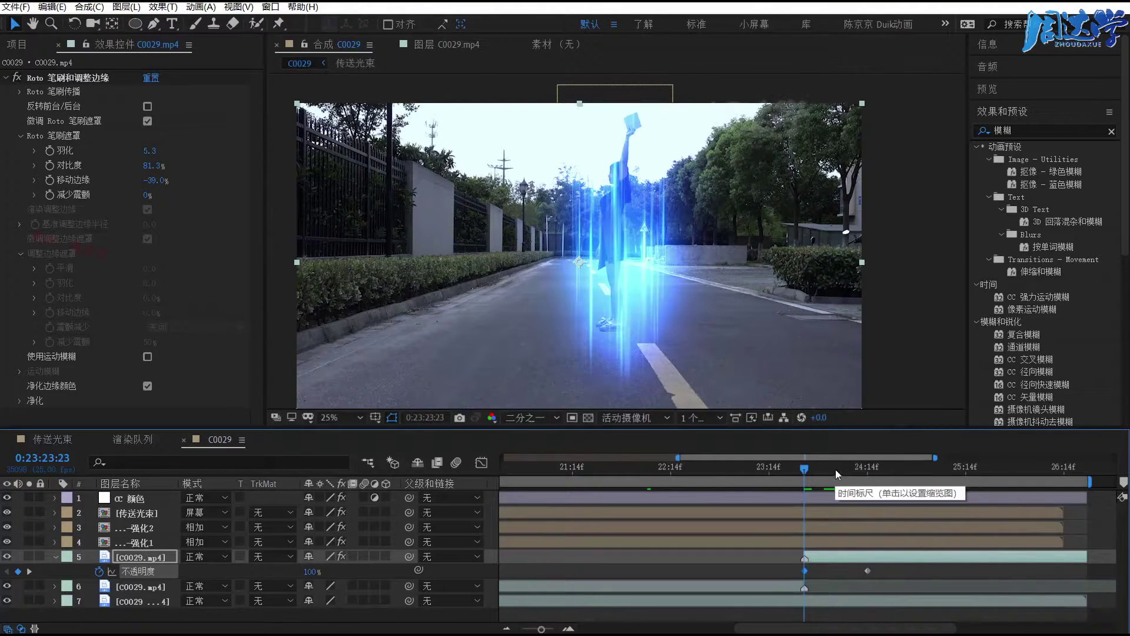
# - Find 定向模糊 in the 模糊 search results and drop it onto the Roto-cut C0029.mp4 layer
pyautogui.click(1023, 131)
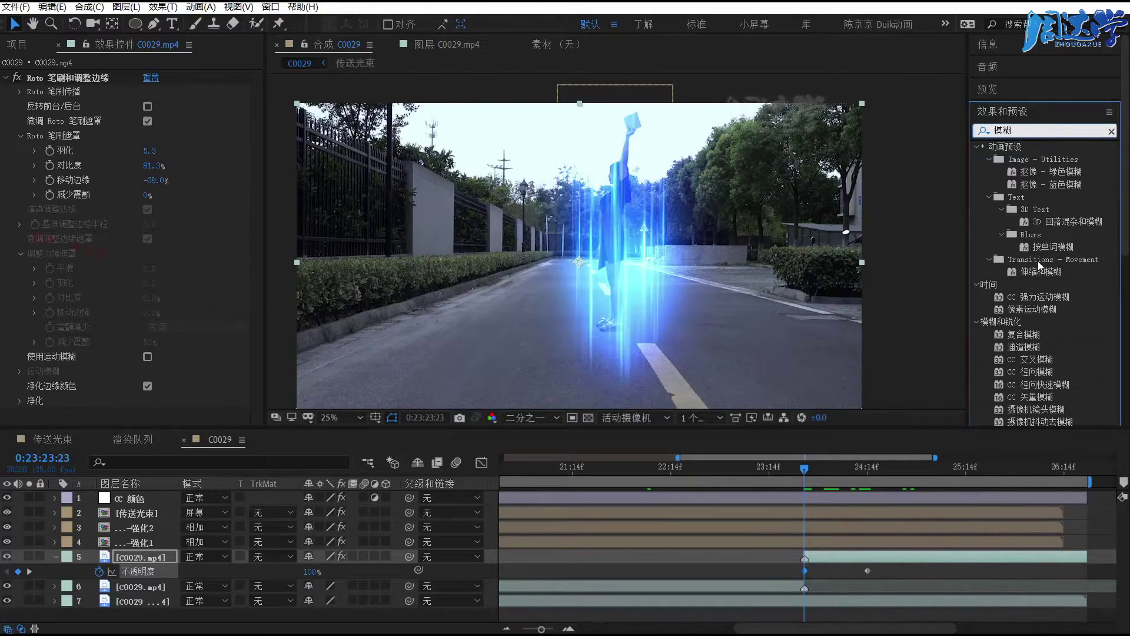
pyautogui.scroll(-3, 1048, 292)
pyautogui.scroll(-2, 1036, 309)
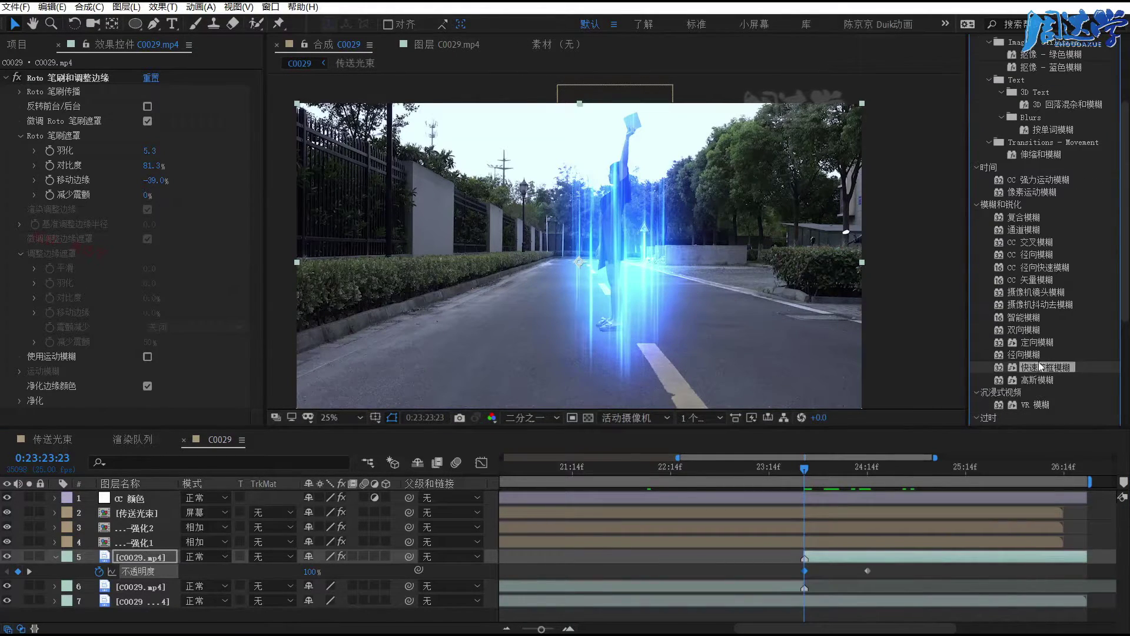
pyautogui.click(1032, 356)
pyautogui.click(1031, 318)
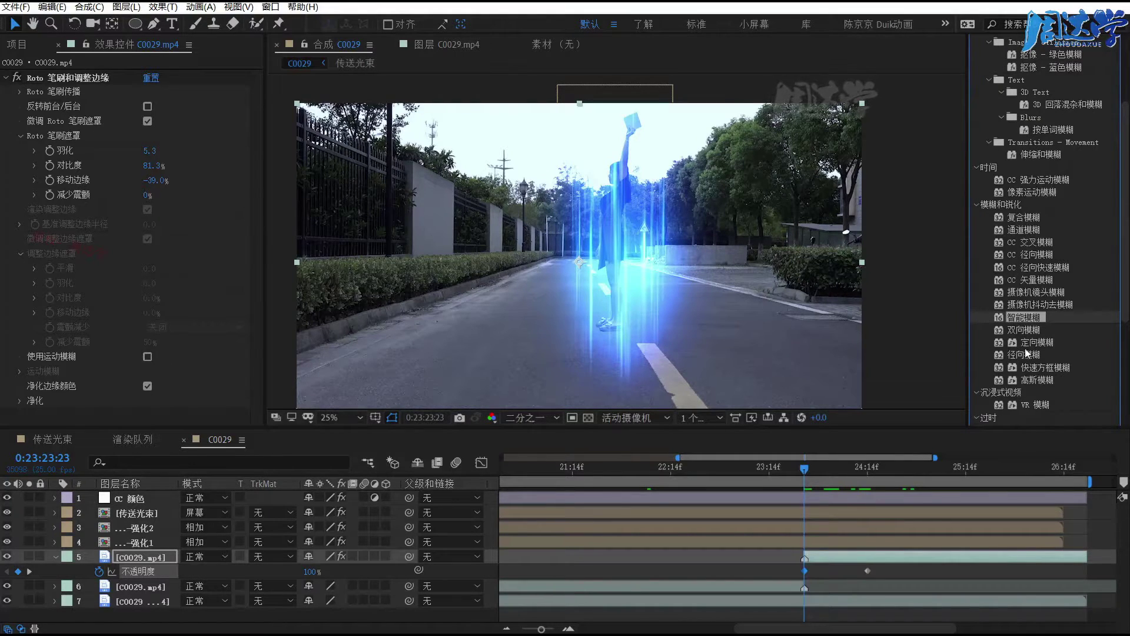
pyautogui.moveTo(1037, 343); pyautogui.dragTo(822, 555)
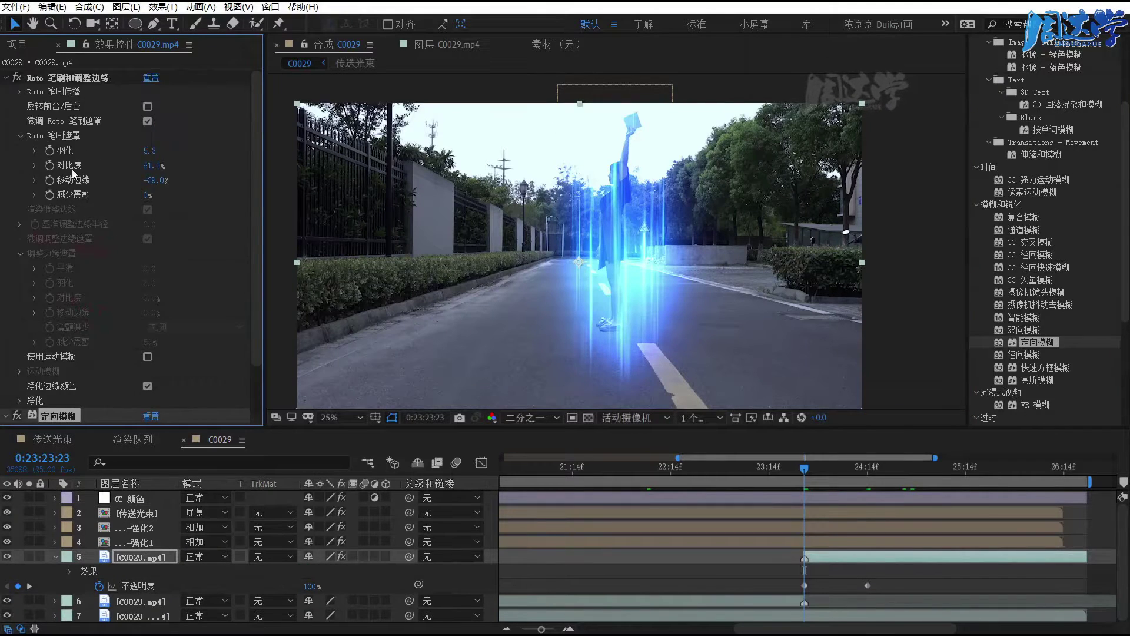
# - Give the cutout's 定向模糊 a blur length of 240 and a 0° direction
pyautogui.click(5, 77)
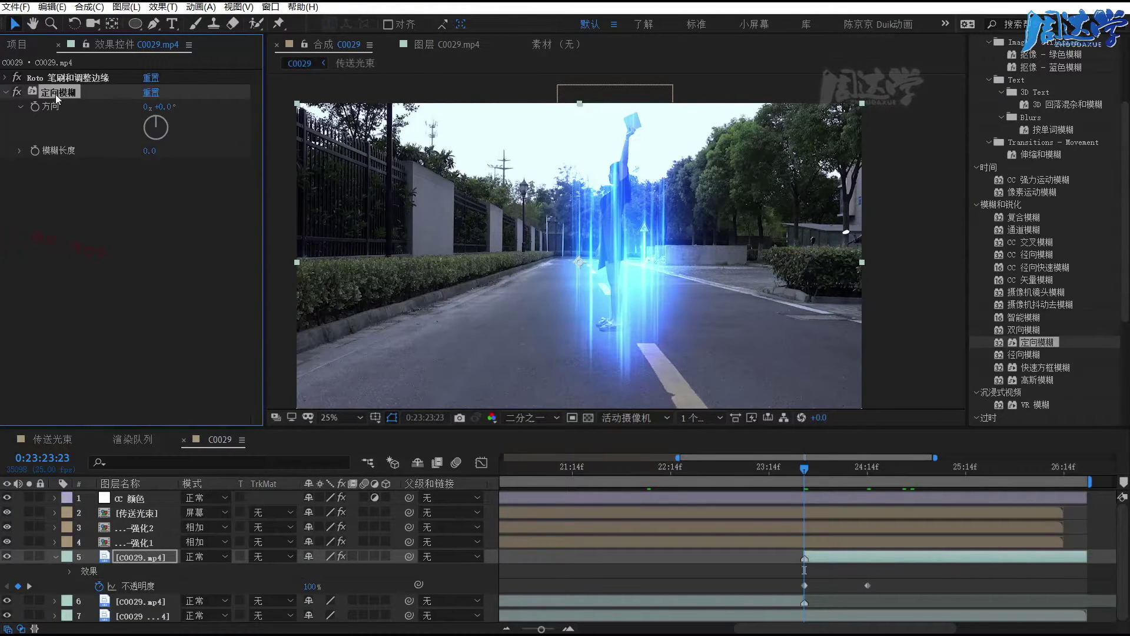
pyautogui.moveTo(150, 151); pyautogui.dragTo(261, 159)
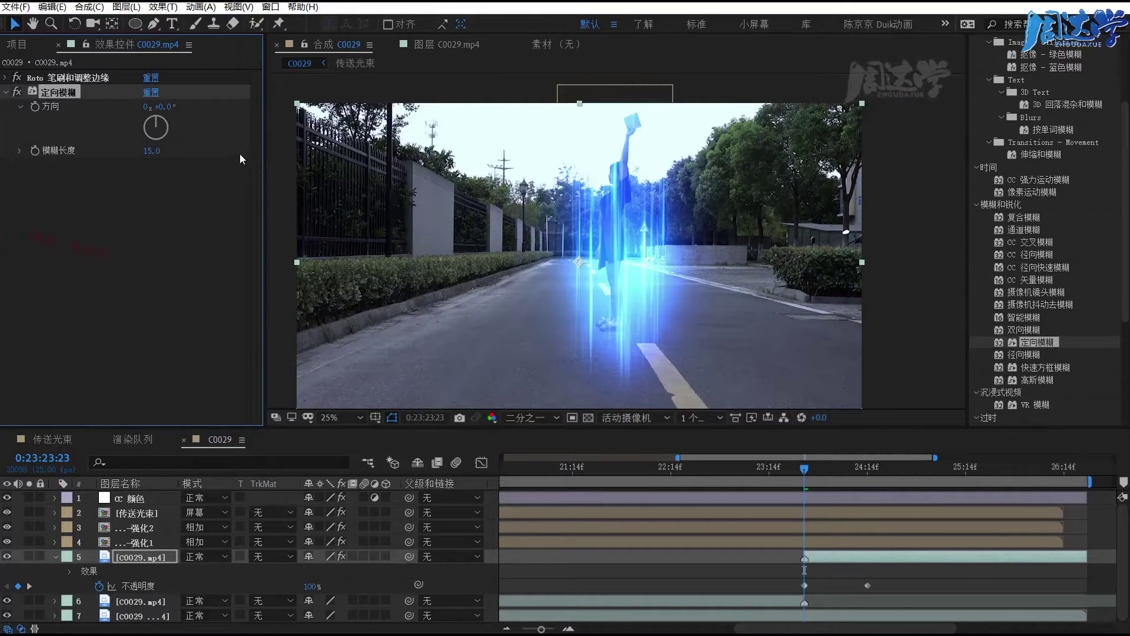
pyautogui.moveTo(165, 106)
pyautogui.mouseDown()
pyautogui.moveTo(180, 107)
pyautogui.moveTo(171, 107)
pyautogui.mouseUp()
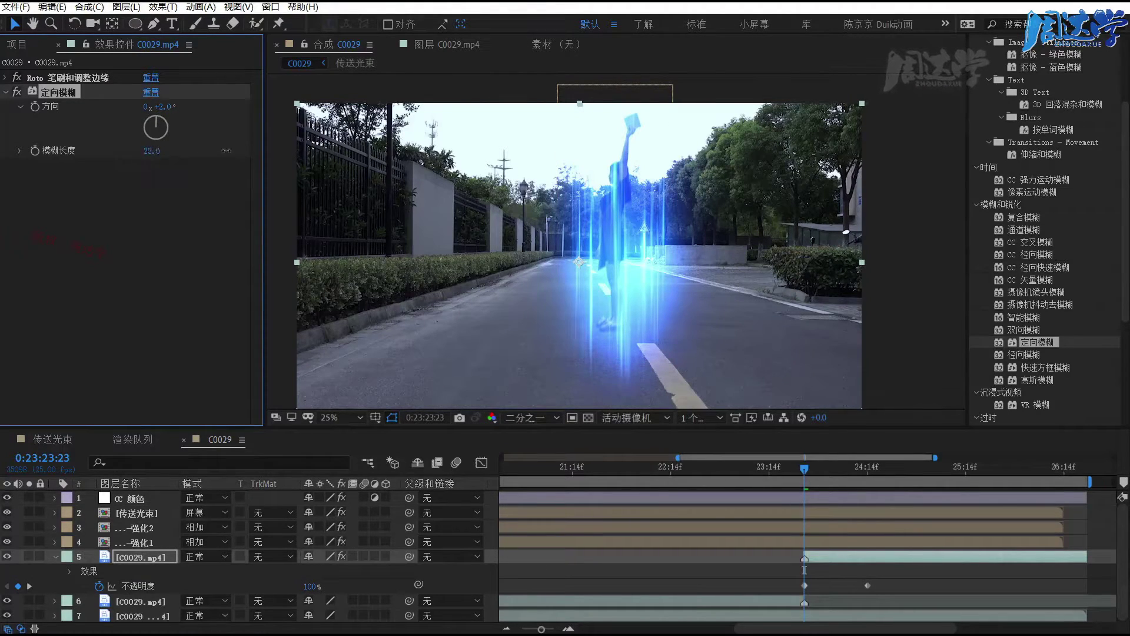
pyautogui.moveTo(151, 154); pyautogui.dragTo(239, 152)
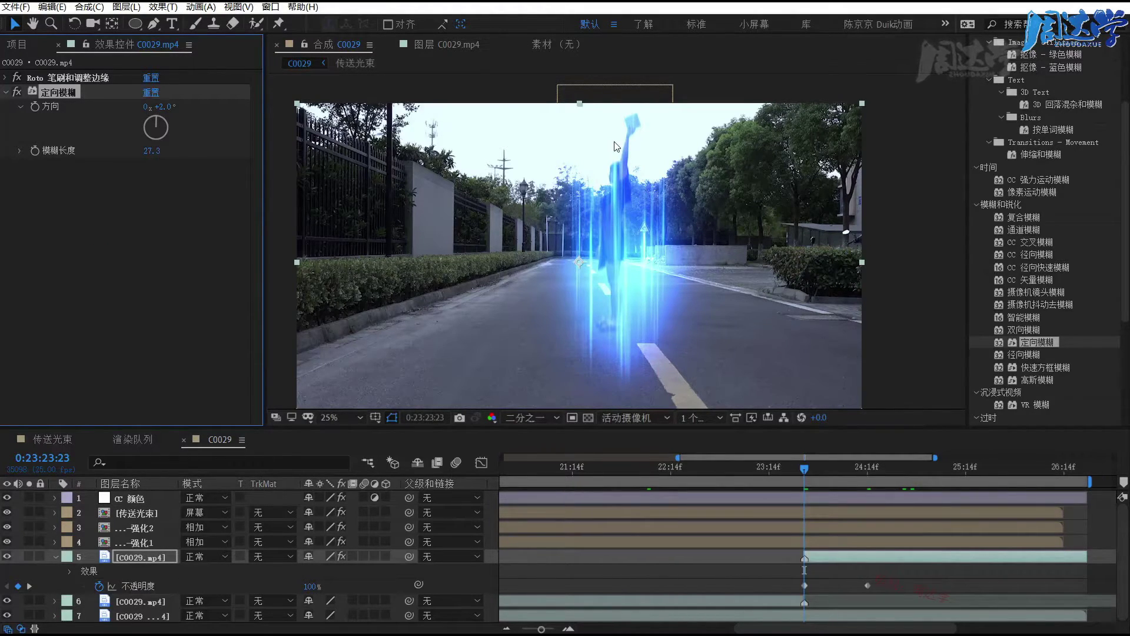
pyautogui.click(152, 151)
pyautogui.write('40')
pyautogui.press('Return')
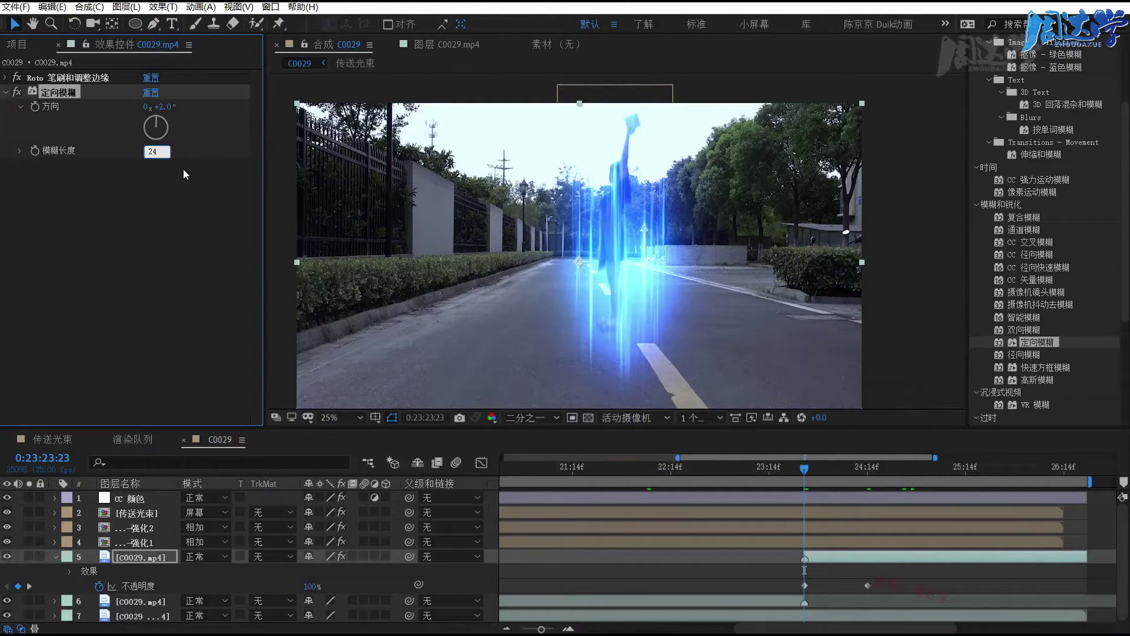
pyautogui.write('0.0')
pyautogui.press('Return')
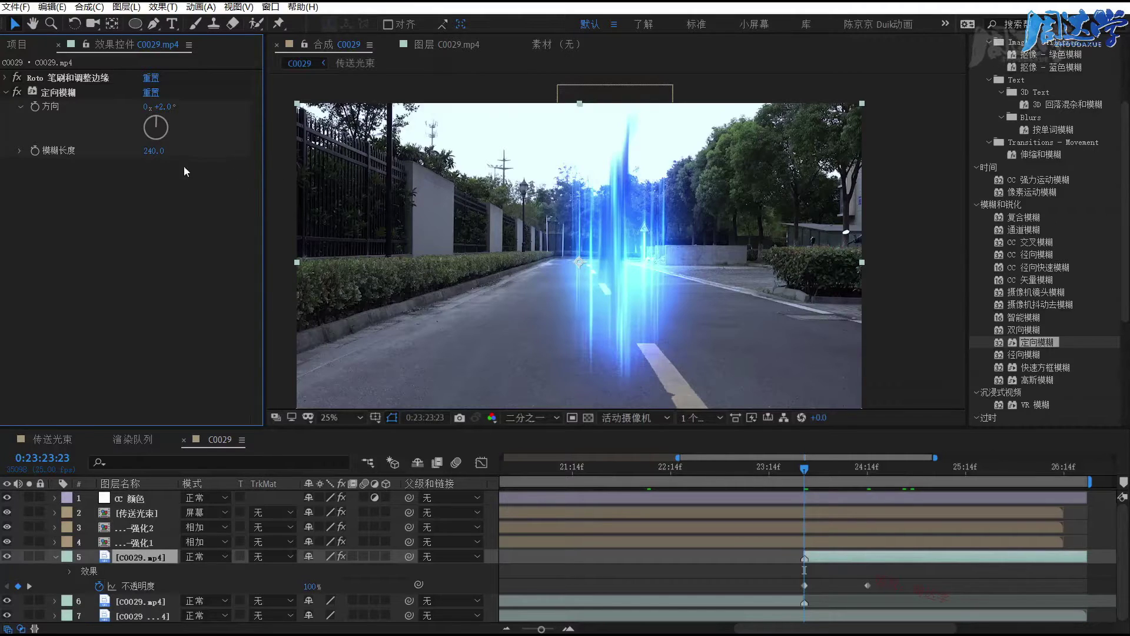
pyautogui.click(165, 106)
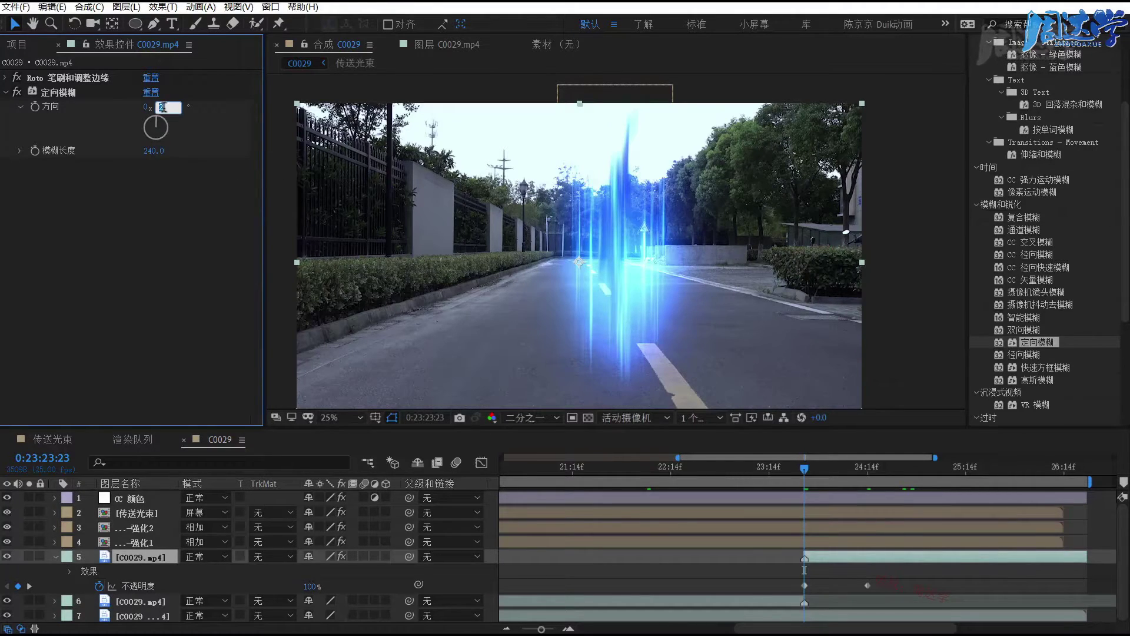
pyautogui.write('0')
pyautogui.press('Return')
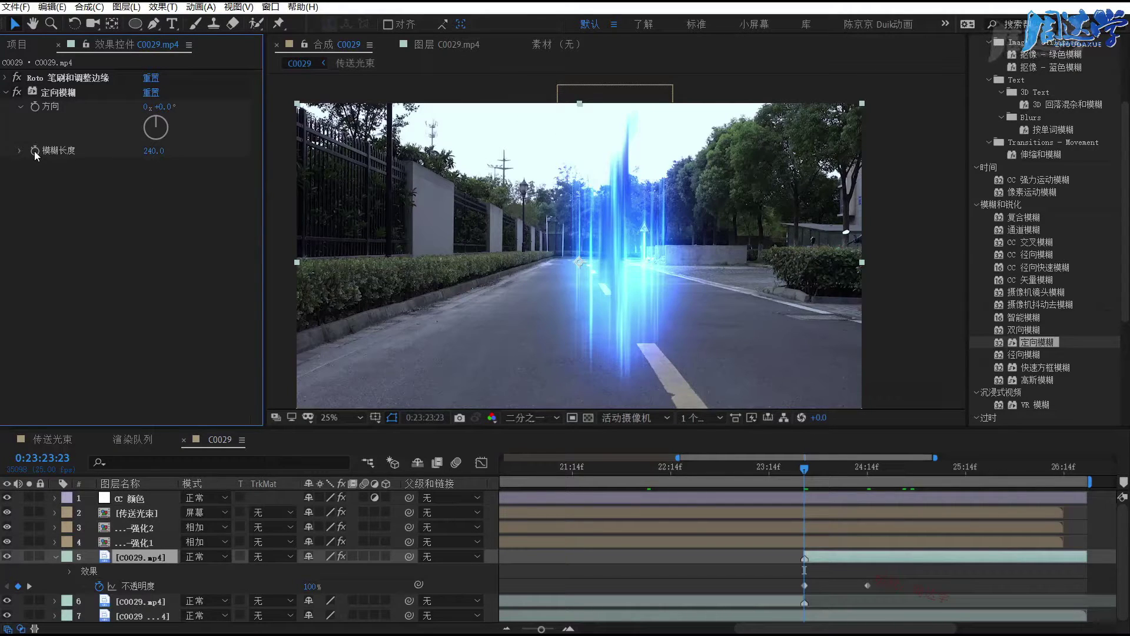
# - Set a 0 blur length keyframe on 定向模糊 at 0:23:23:23
pyautogui.click(57, 92)
pyautogui.click(813, 469)
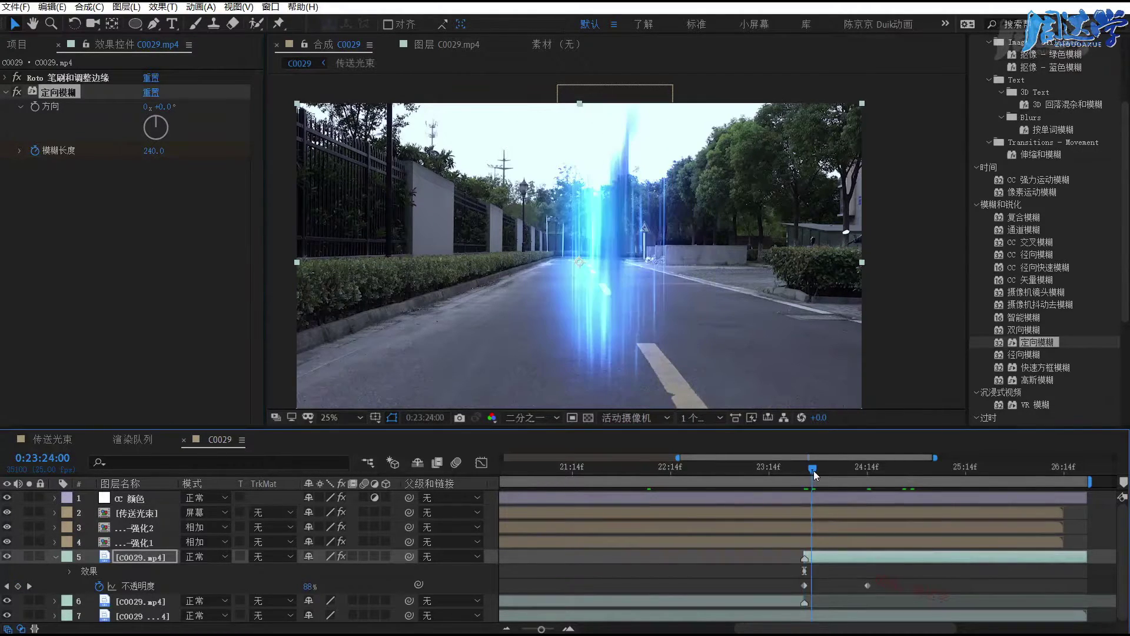
pyautogui.moveTo(813, 471); pyautogui.dragTo(806, 472)
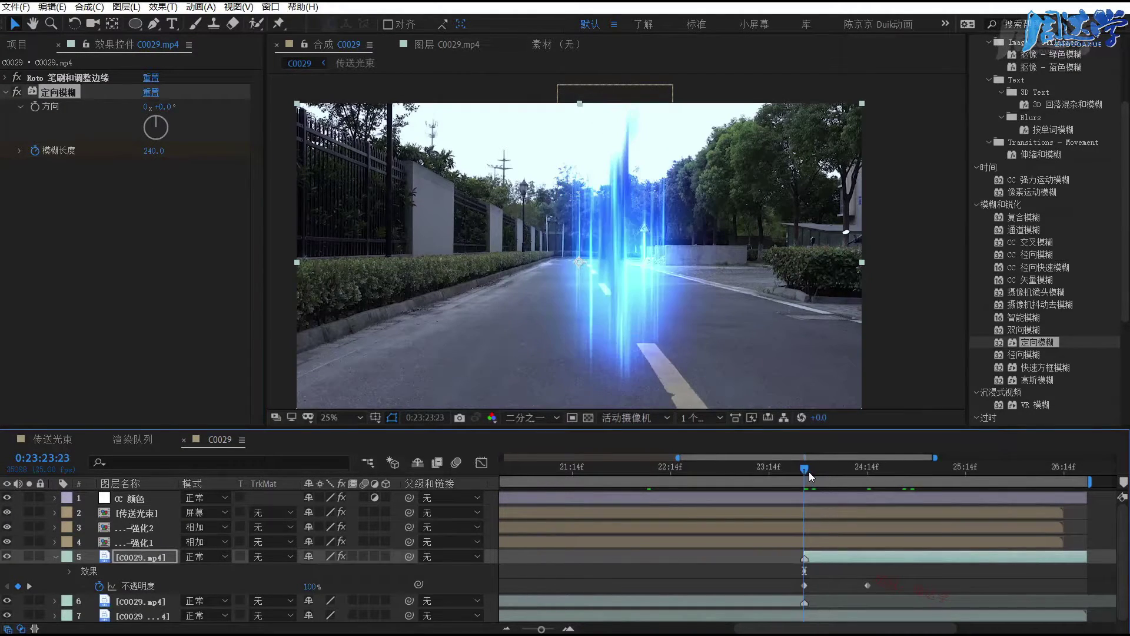
pyautogui.click(147, 151)
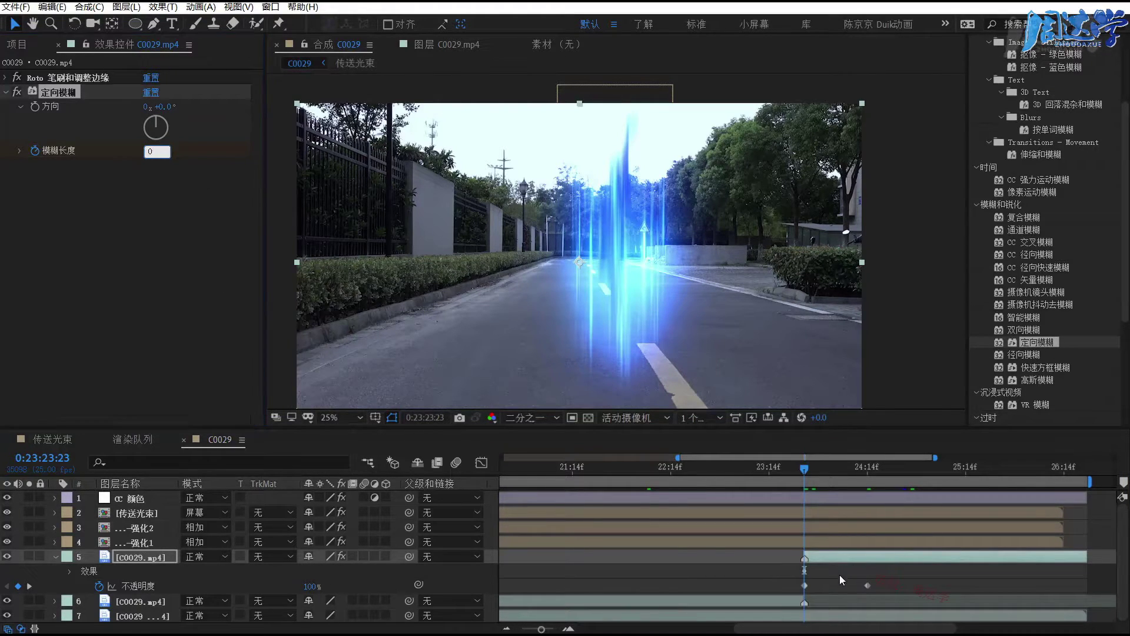
# - Key the blur length to 240 at 0:23:24:14, where the woman has faded out
pyautogui.moveTo(813, 467); pyautogui.dragTo(867, 472)
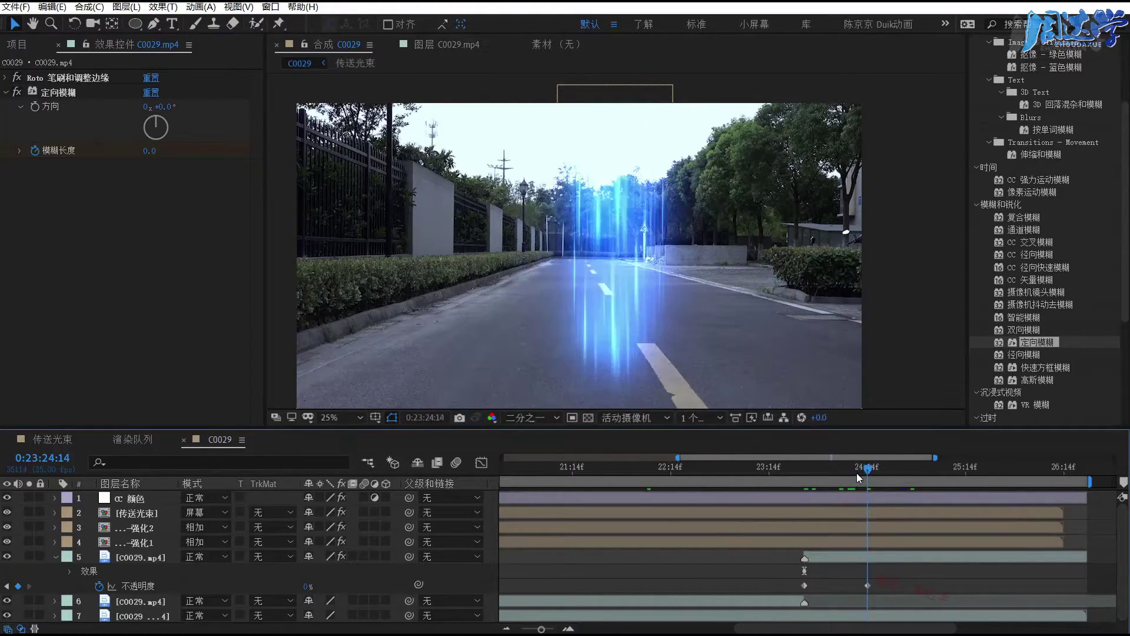
pyautogui.moveTo(148, 151); pyautogui.dragTo(233, 154)
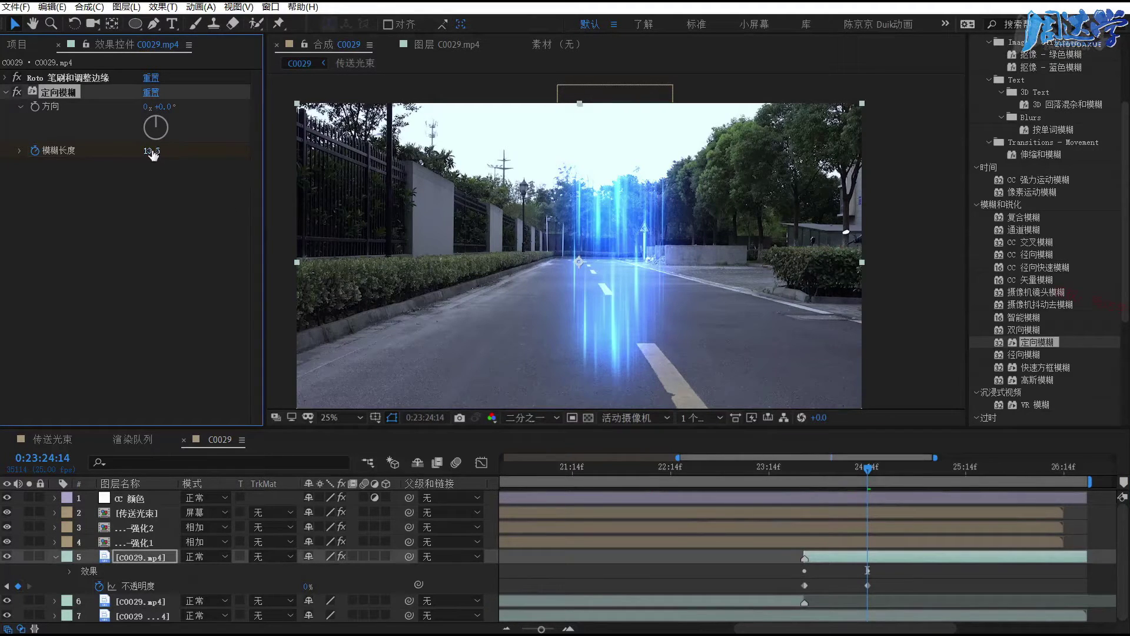
pyautogui.click(151, 151)
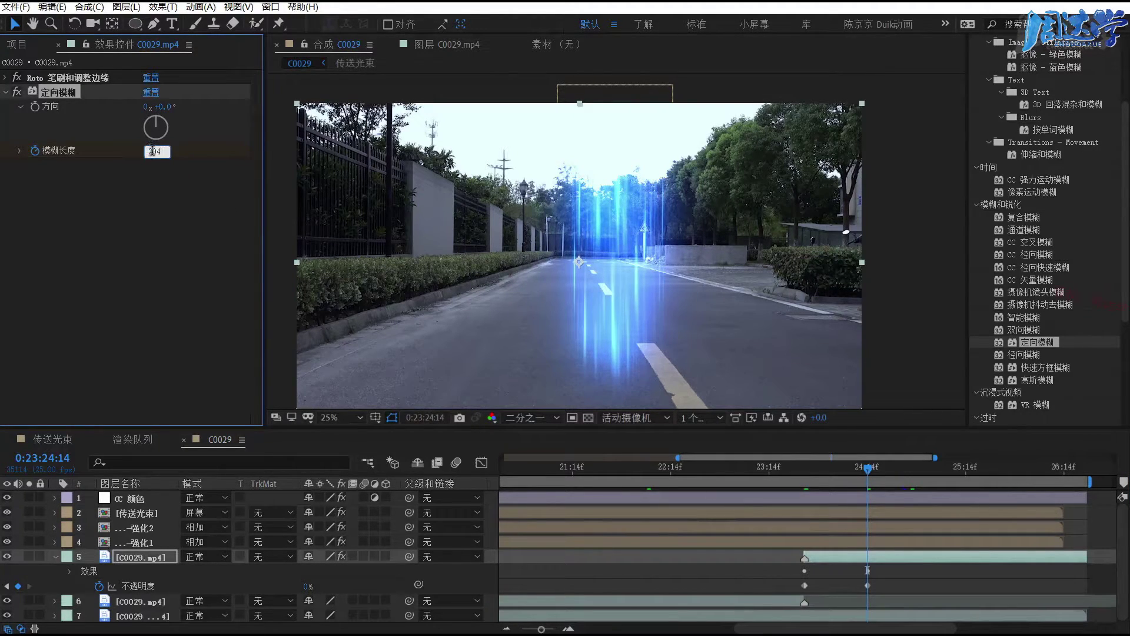
pyautogui.write('240')
pyautogui.click(168, 197)
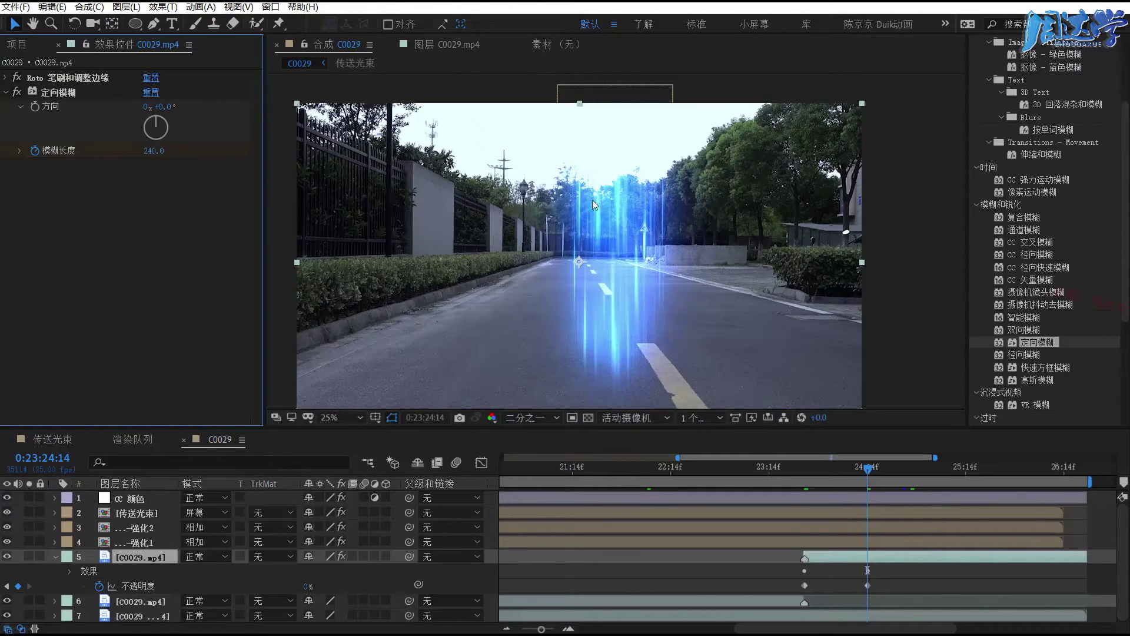
# - Scrub through the fade to preview the blur ramping up mid-fade
pyautogui.click(820, 471)
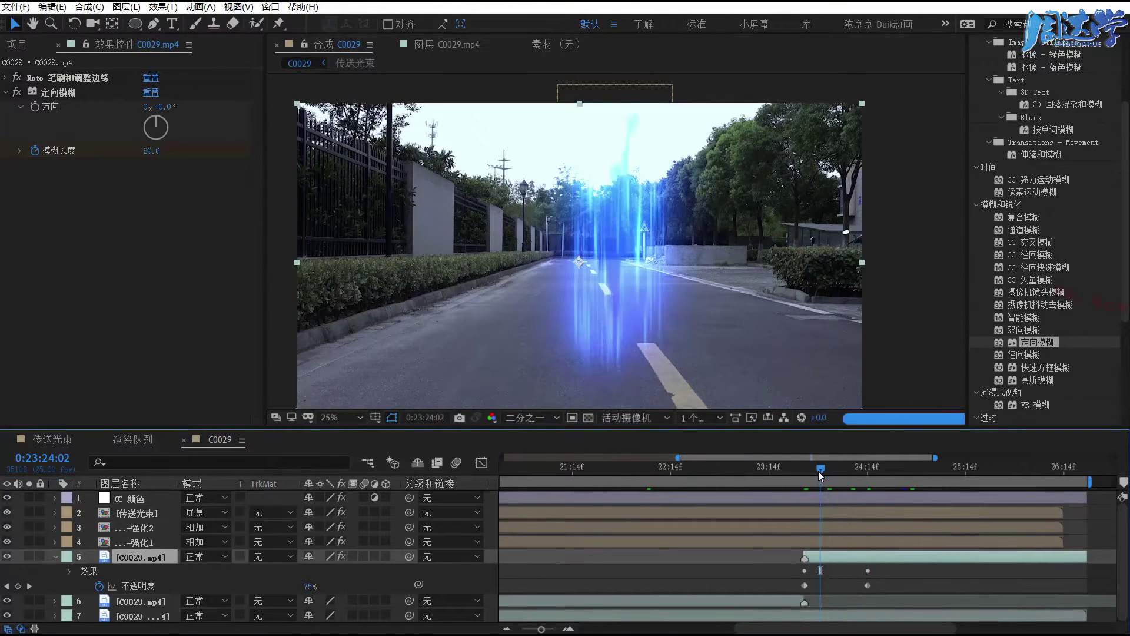
pyautogui.moveTo(819, 472); pyautogui.dragTo(824, 471)
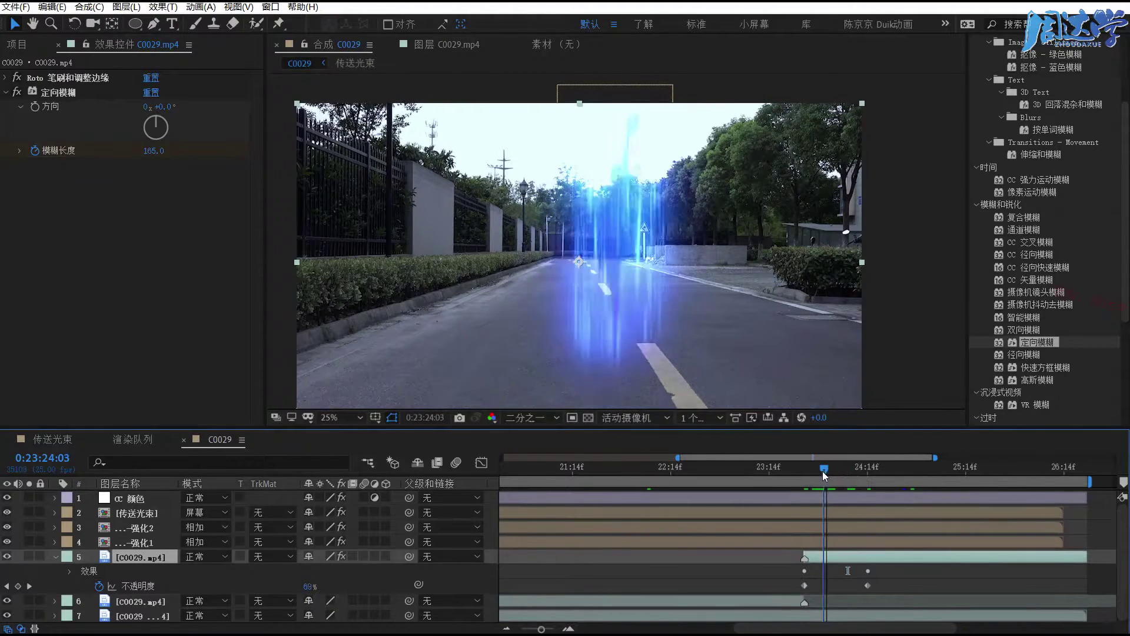
pyautogui.moveTo(822, 471); pyautogui.dragTo(821, 472)
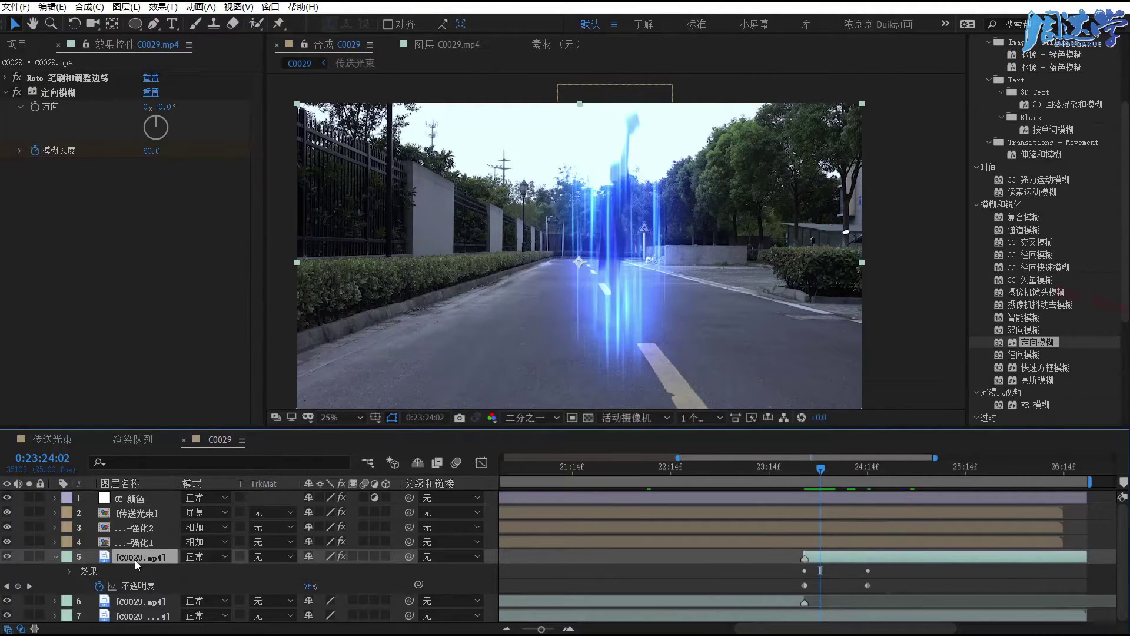
# - Apply Easy Ease to the C0029.mp4 blur length and opacity keyframes, then return to 0:23:23:23
pyautogui.press('u')
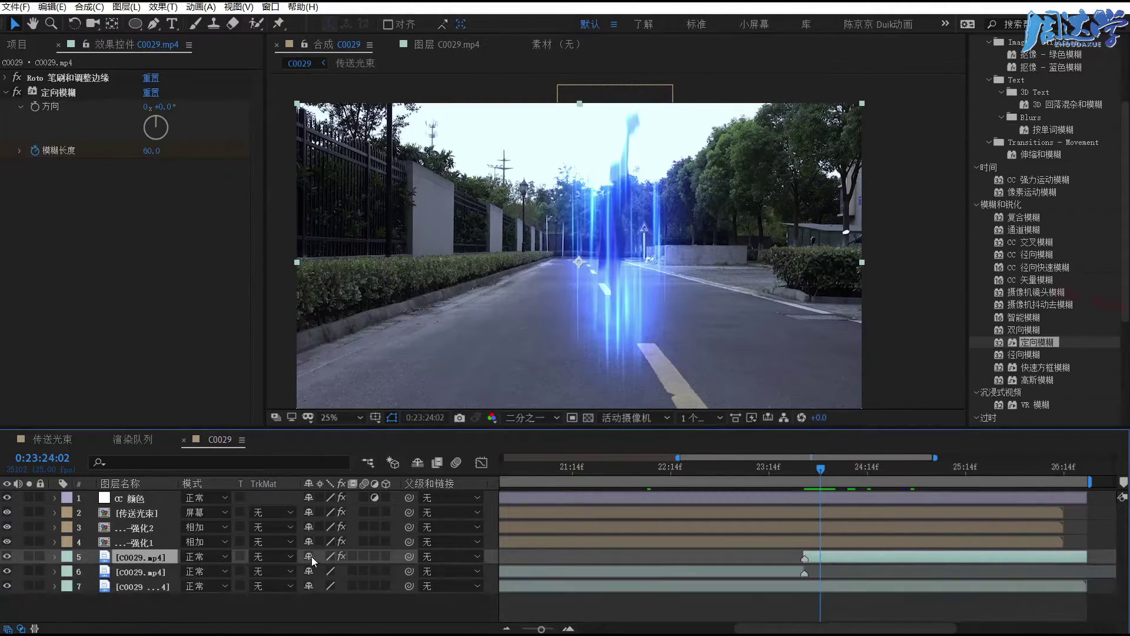
pyautogui.press('u')
pyautogui.scroll(-2, 844, 591)
pyautogui.moveTo(891, 565); pyautogui.dragTo(788, 589)
pyautogui.click(200, 7)
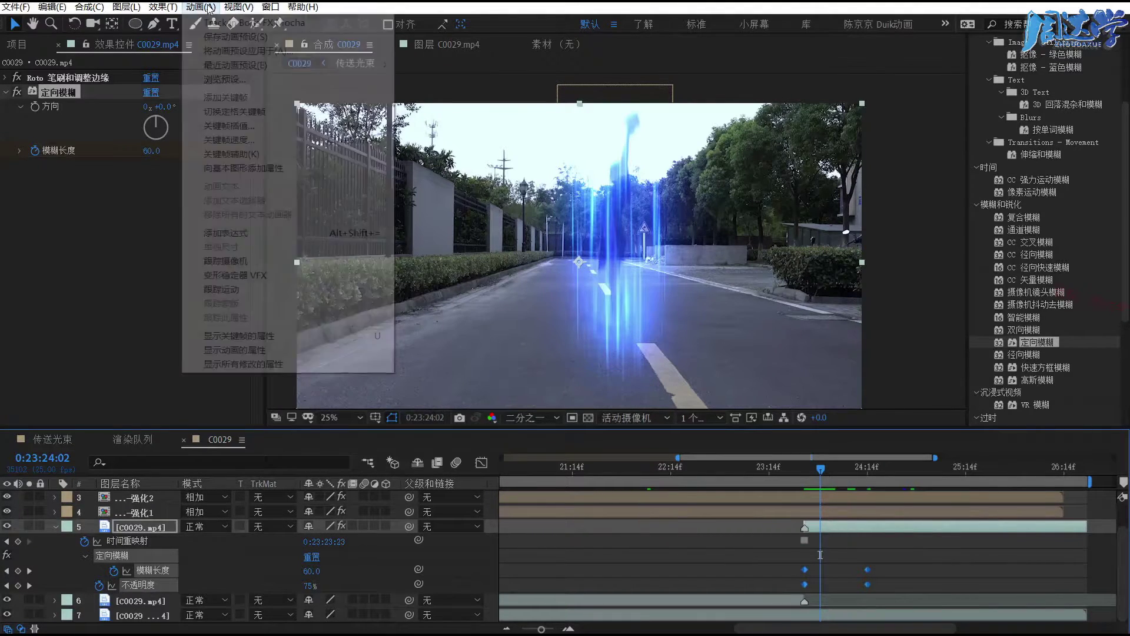
pyautogui.moveTo(353, 154)
pyautogui.click(433, 281)
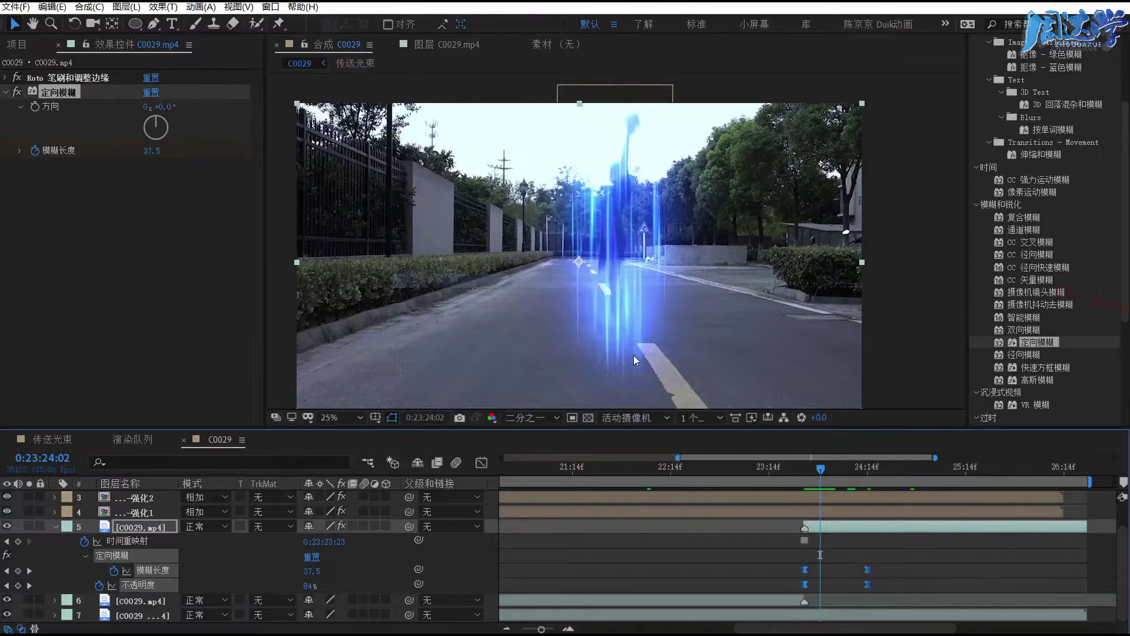
pyautogui.click(800, 519)
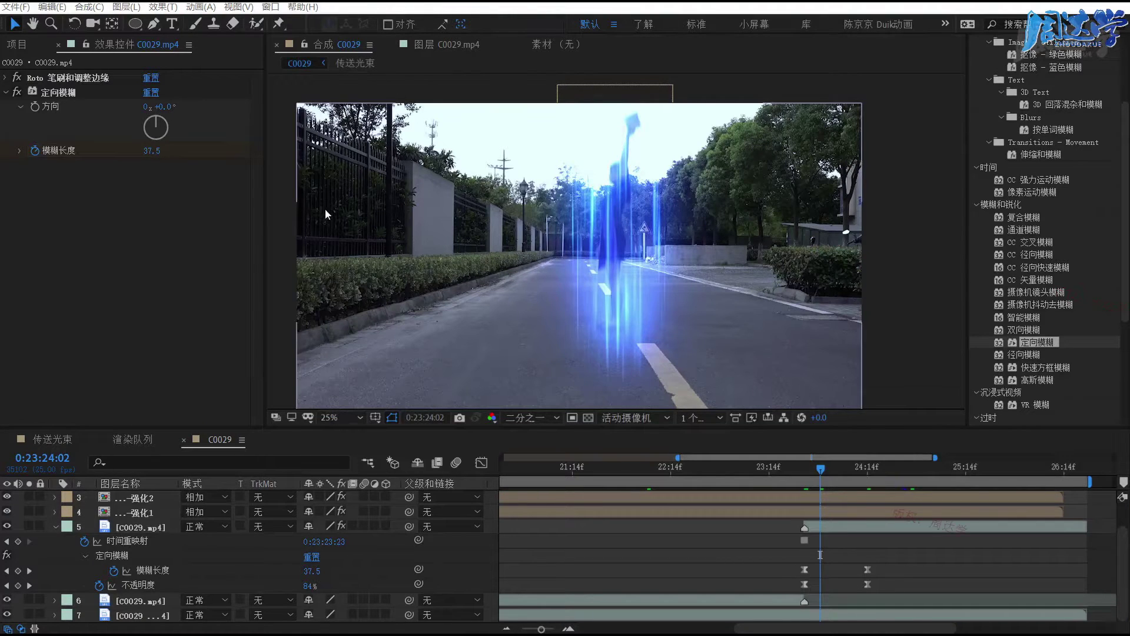
pyautogui.moveTo(822, 468); pyautogui.dragTo(811, 469)
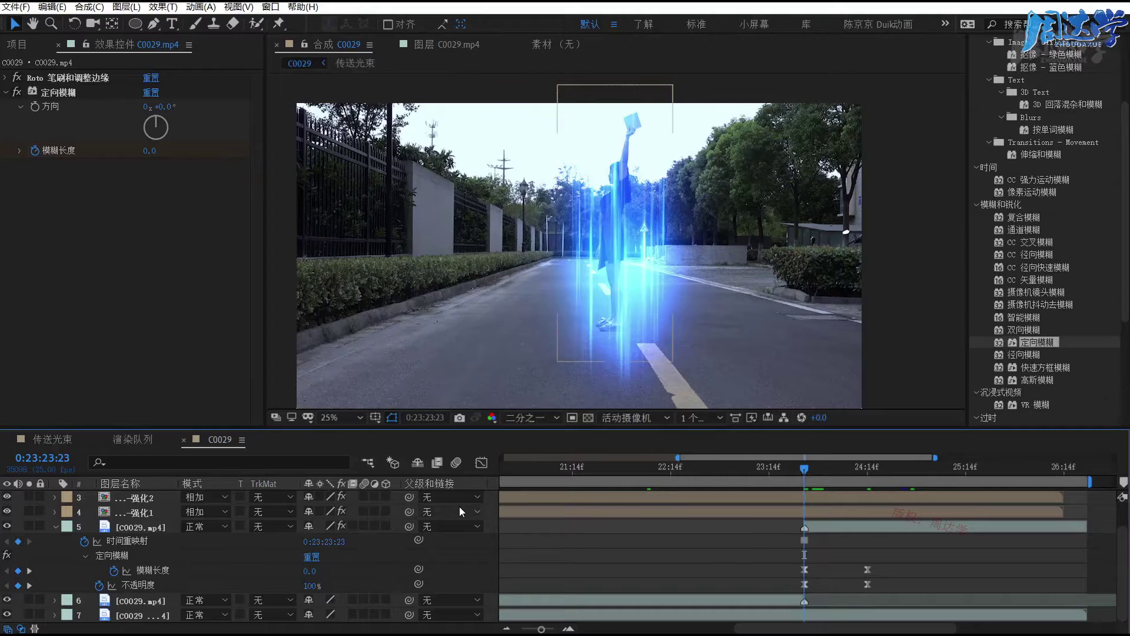
# - Collapse layer 5 and open a second composition viewer beside the C0029 viewer
pyautogui.click(55, 527)
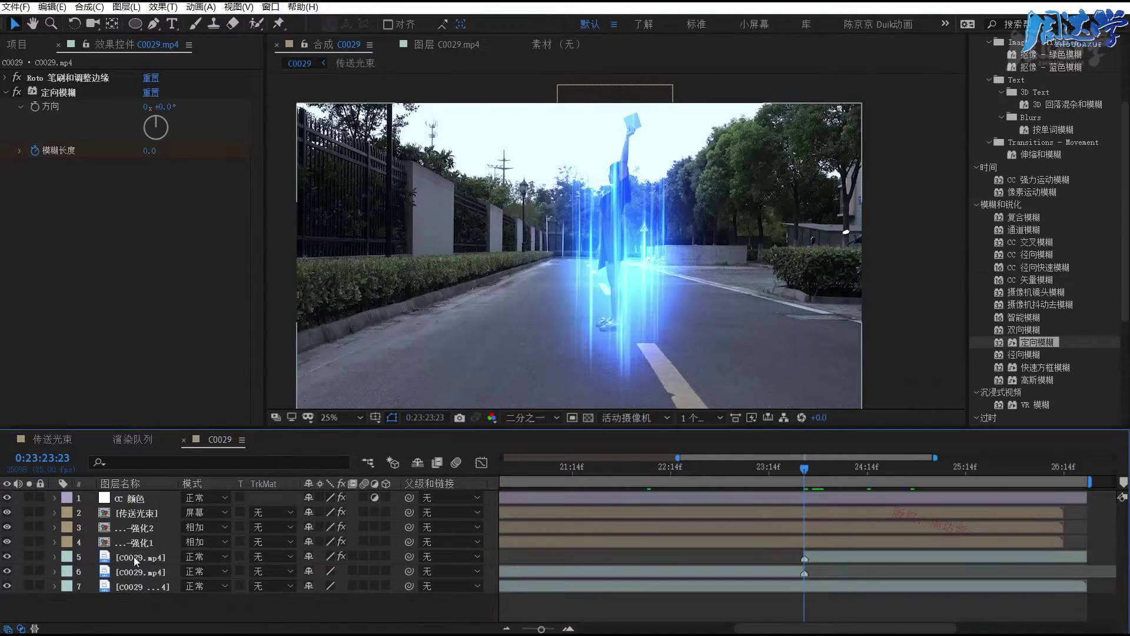
pyautogui.click(126, 514)
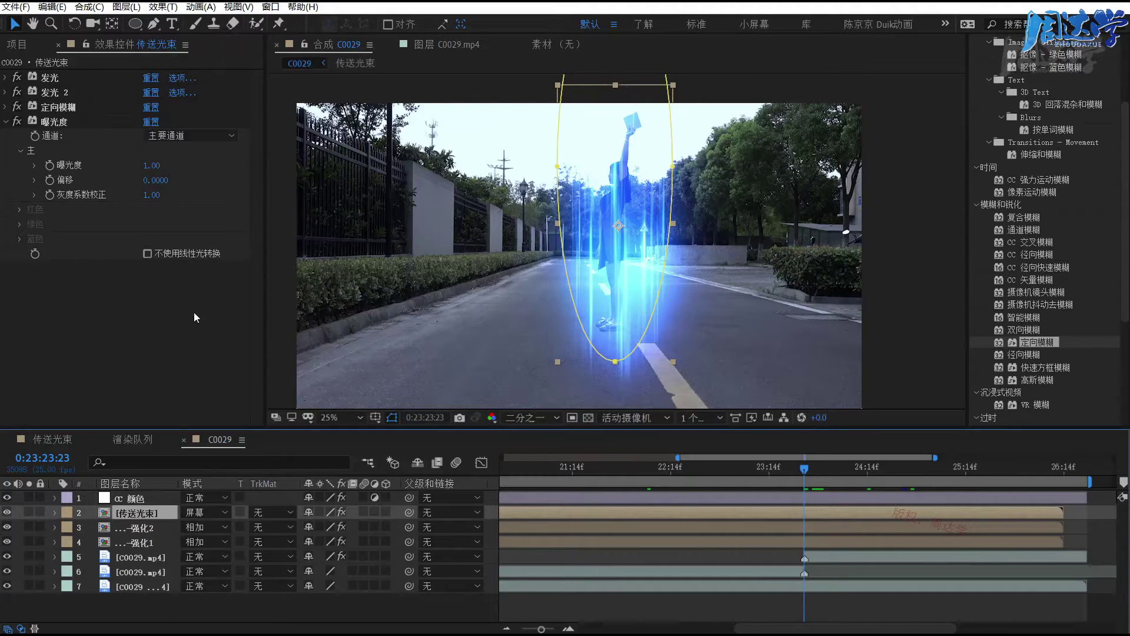
pyautogui.click(238, 7)
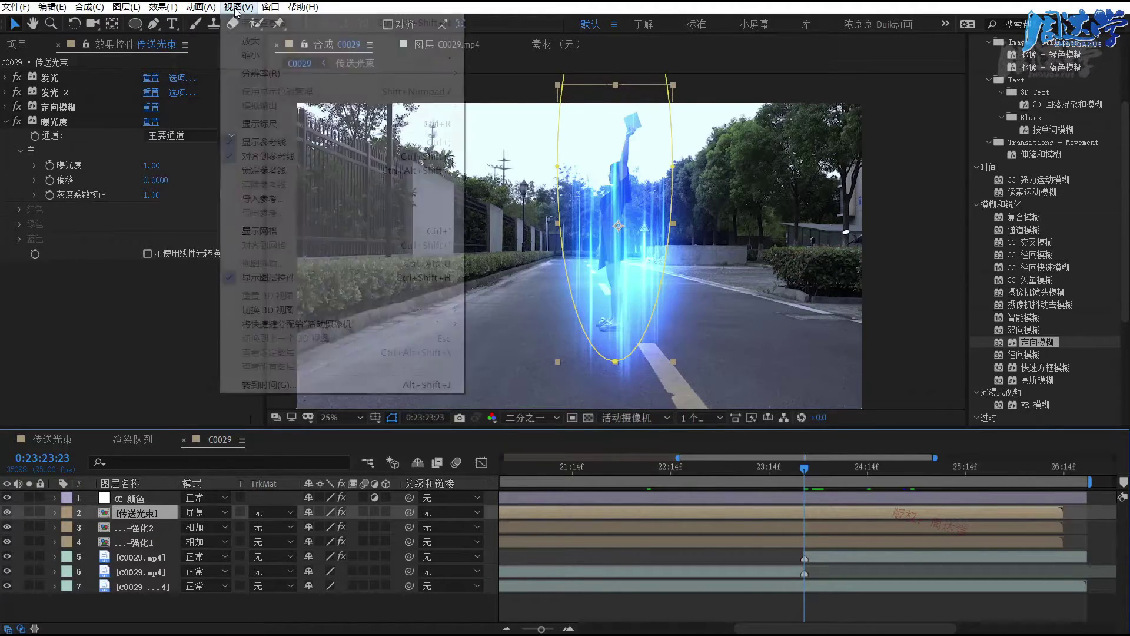
pyautogui.press('Escape')
pyautogui.click(357, 256)
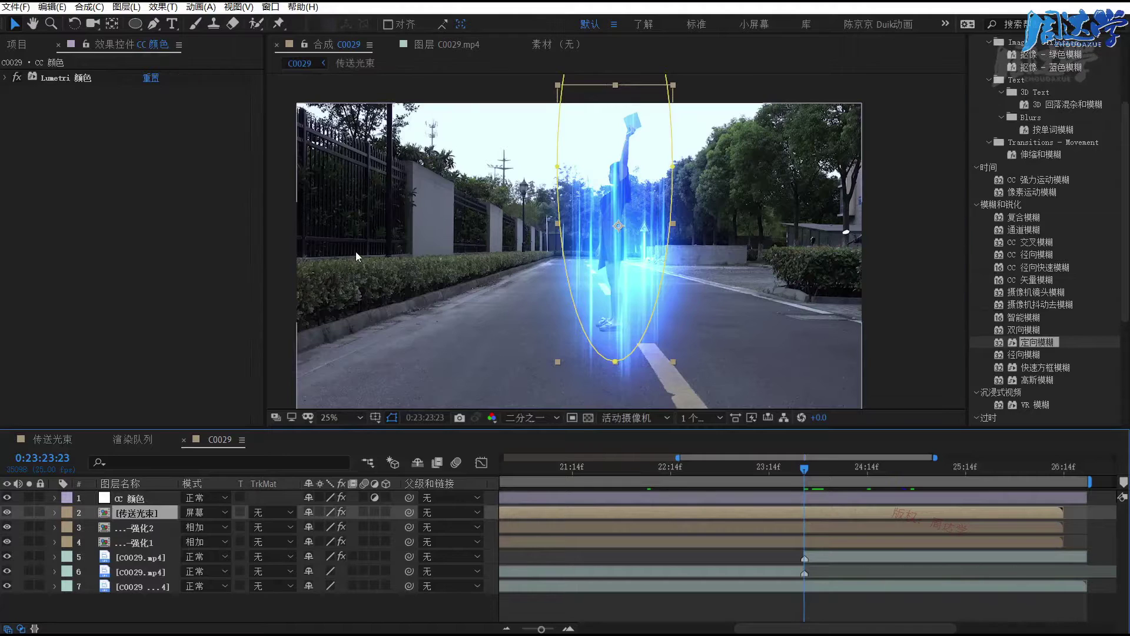
pyautogui.hotkey('alt', 'v')
pyautogui.press('Escape')
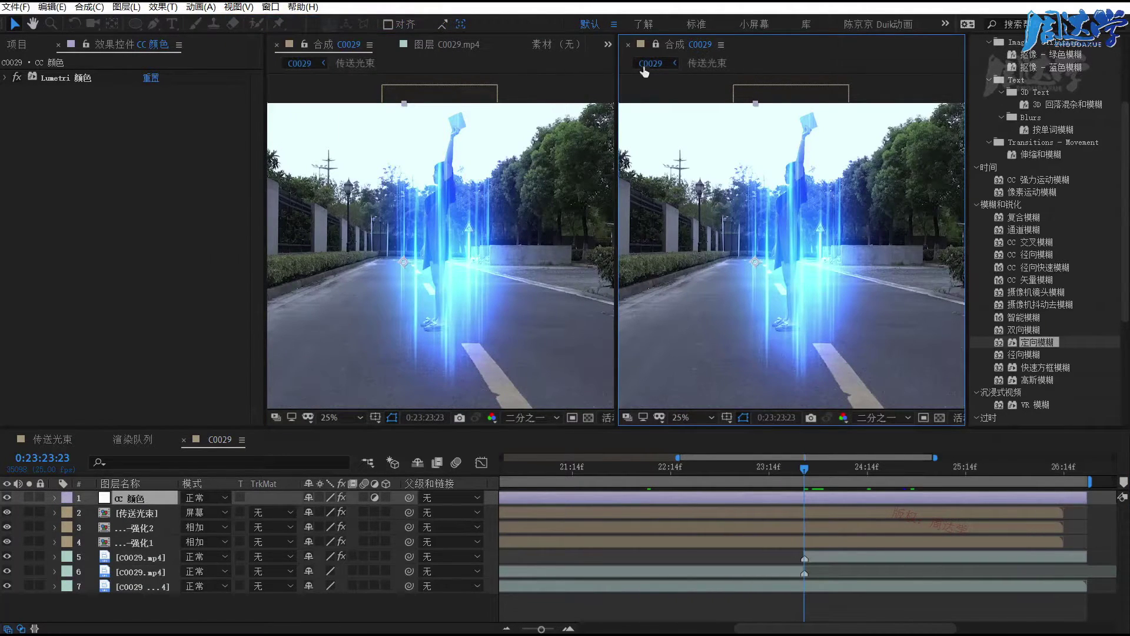
pyautogui.click(526, 89)
pyautogui.click(638, 81)
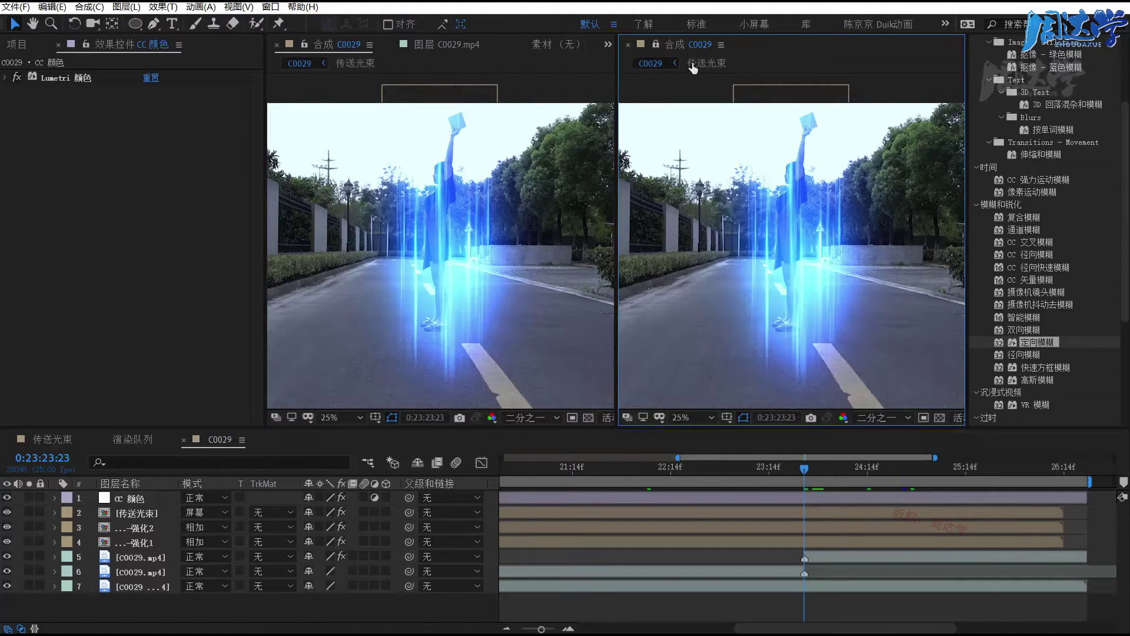
pyautogui.click(306, 82)
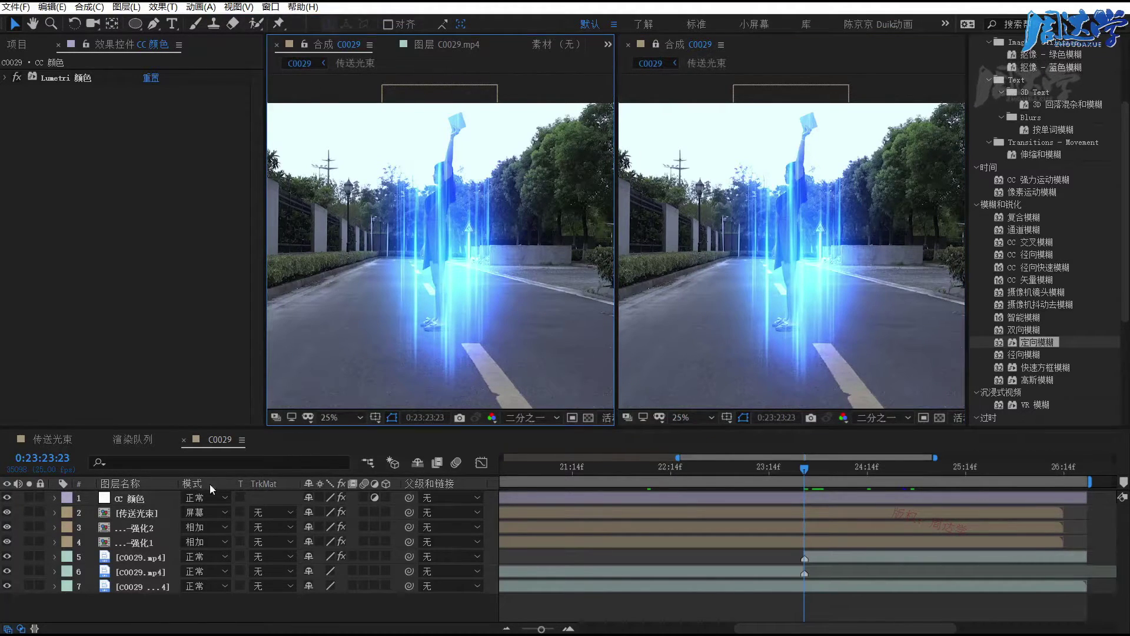
# - Show the 传送光束 comp with its 分形杂色 settings and lock it in the left viewer
pyautogui.scroll(2, 182, 436)
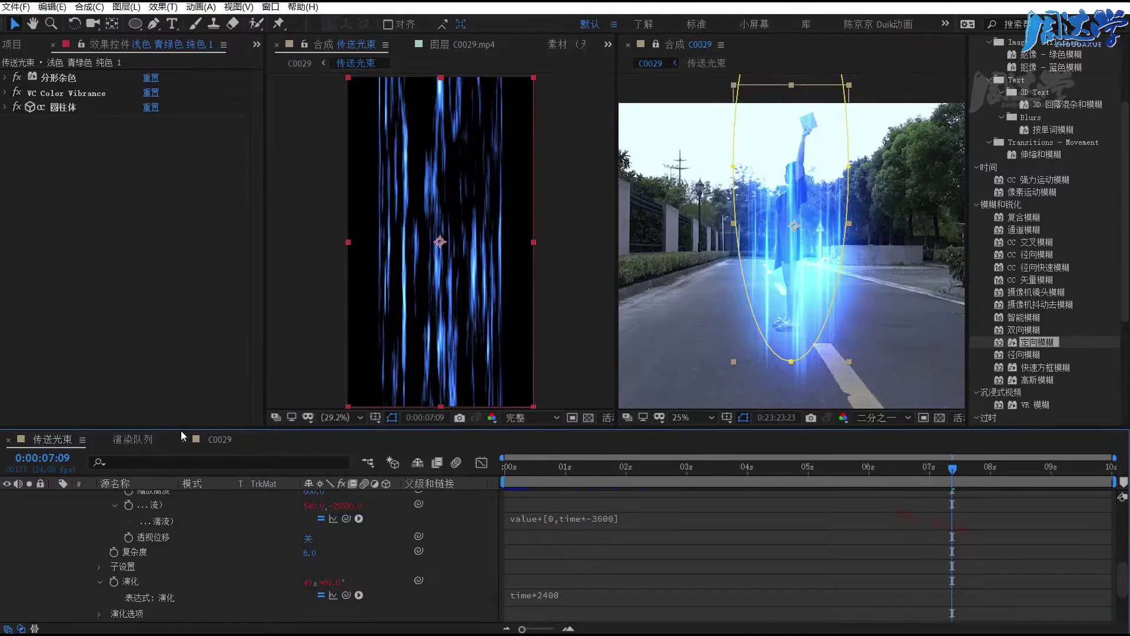
pyautogui.scroll(2, 181, 538)
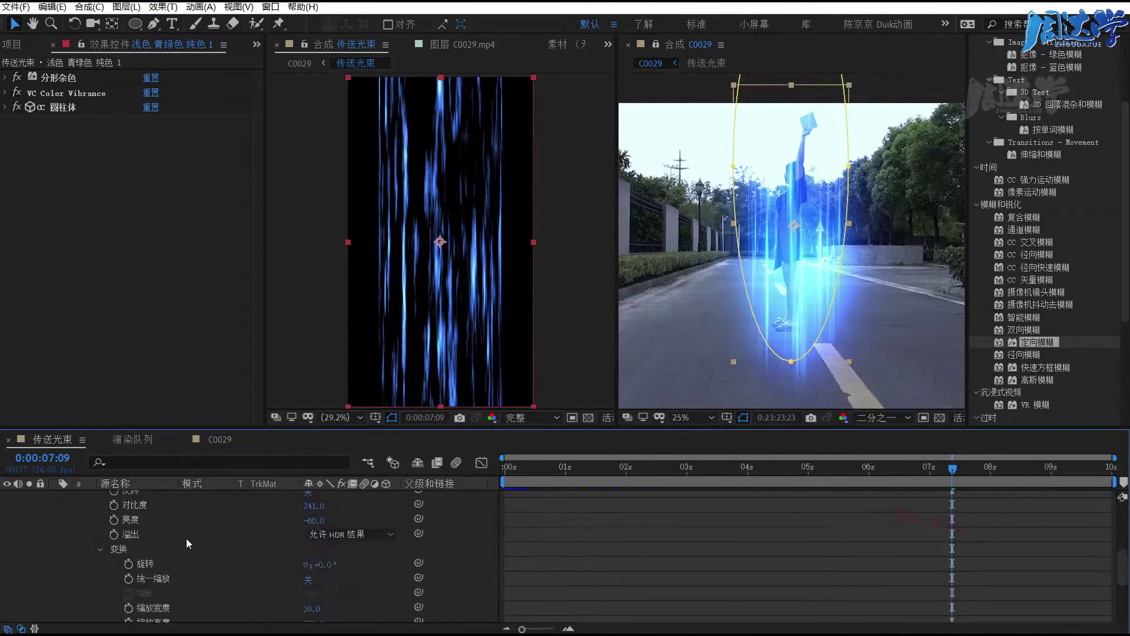
pyautogui.scroll(2, 186, 538)
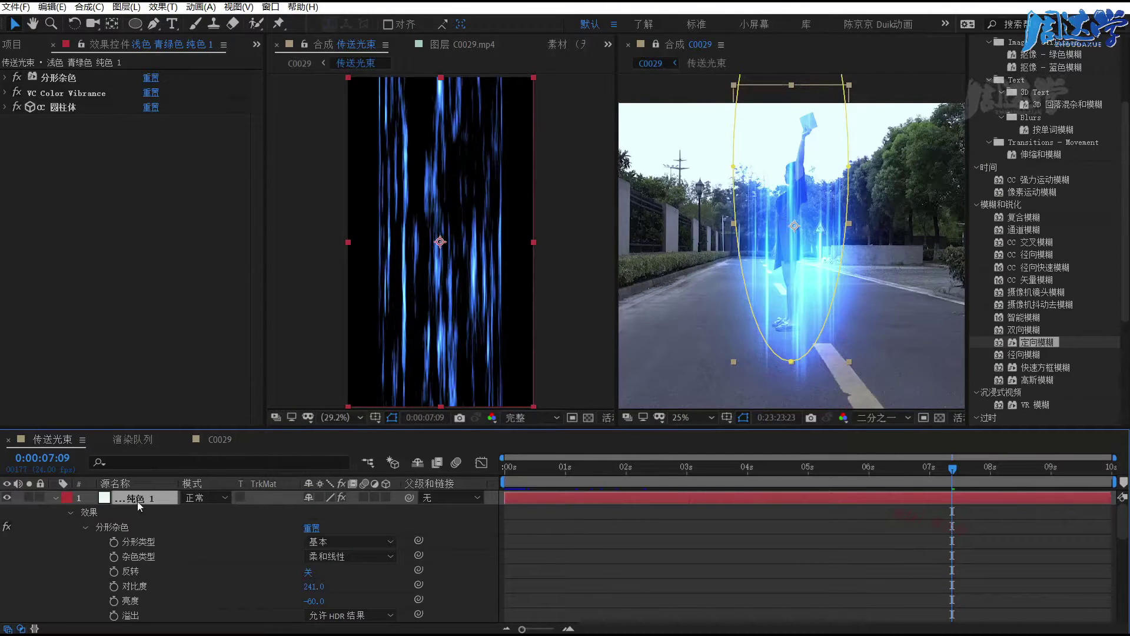
pyautogui.click(5, 77)
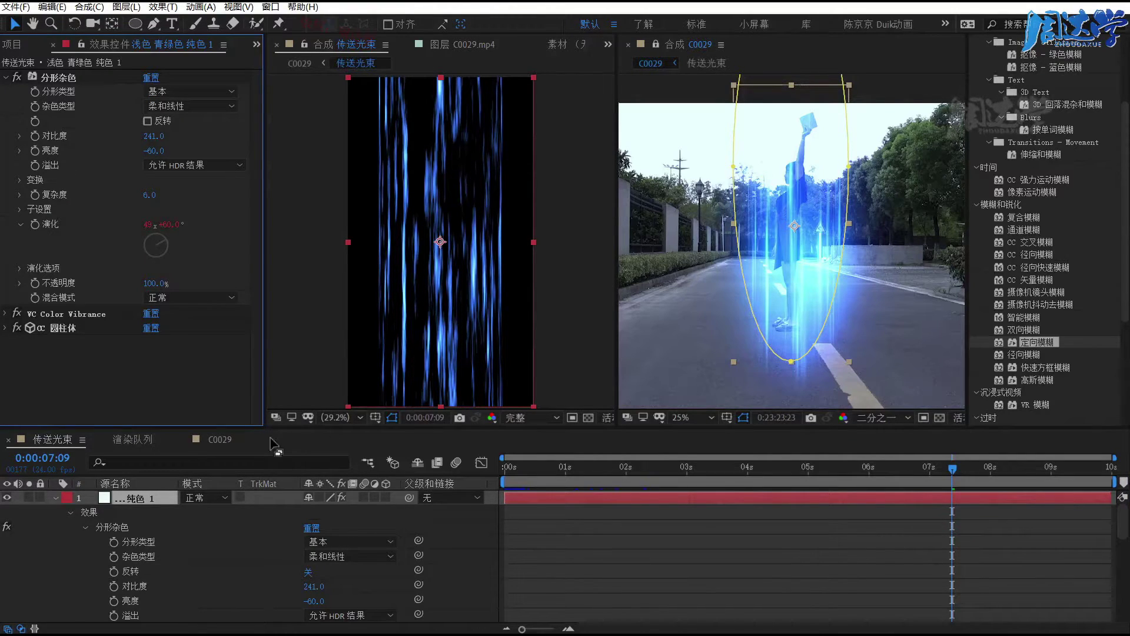
pyautogui.click(213, 440)
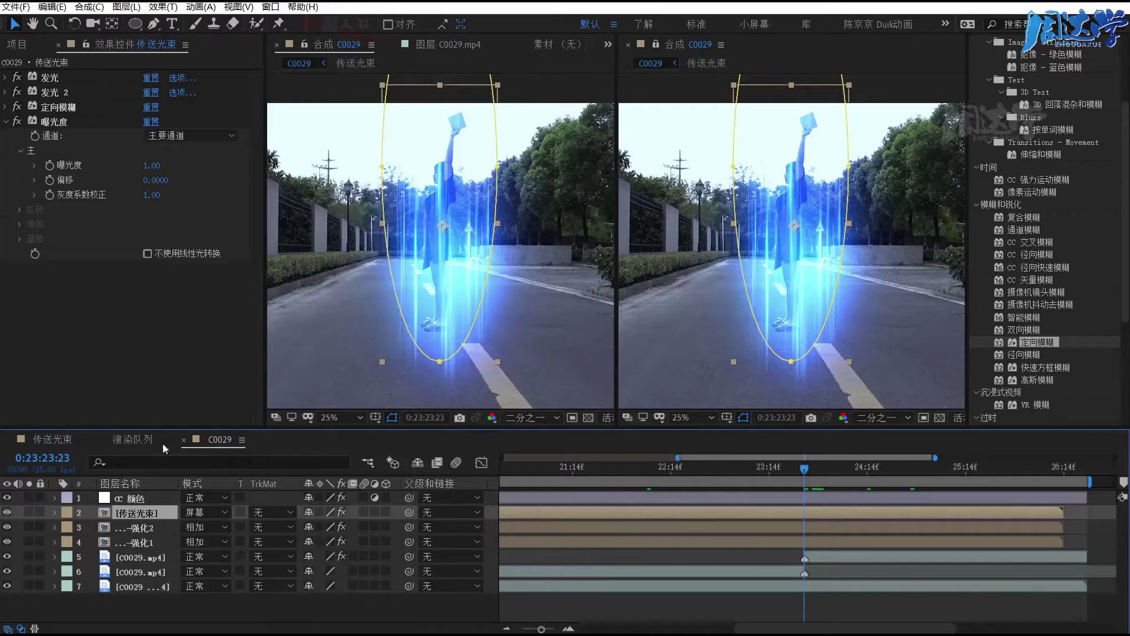
pyautogui.click(54, 441)
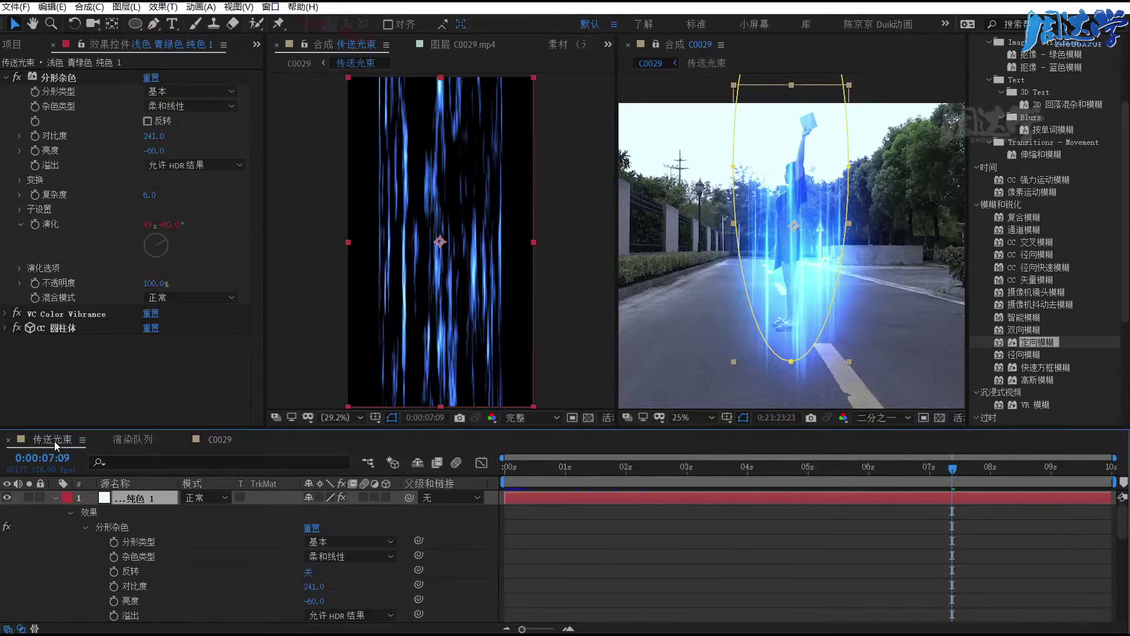
pyautogui.click(306, 45)
pyautogui.click(60, 59)
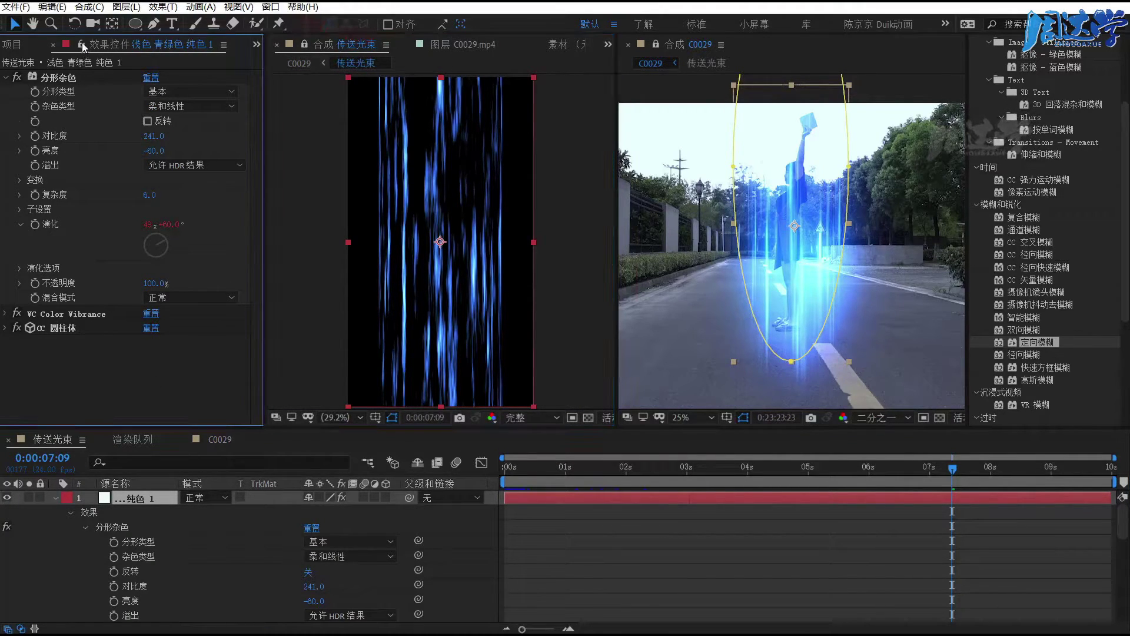
# - In the C0029 timeline, select footage layer 5 and reveal its keyframed properties
pyautogui.click(210, 441)
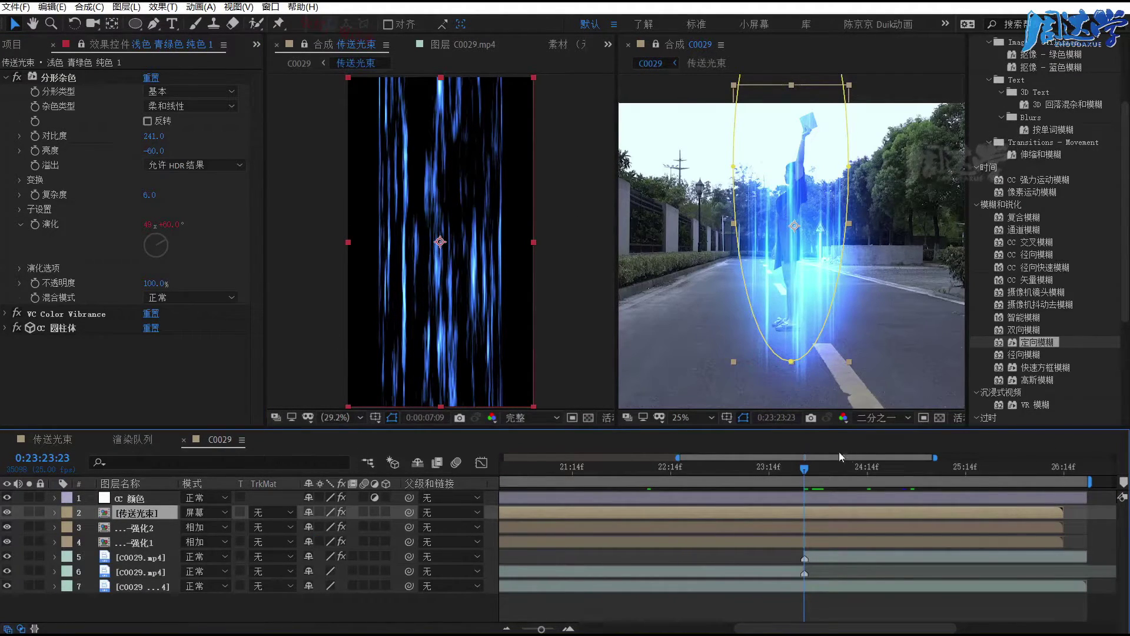
pyautogui.click(846, 558)
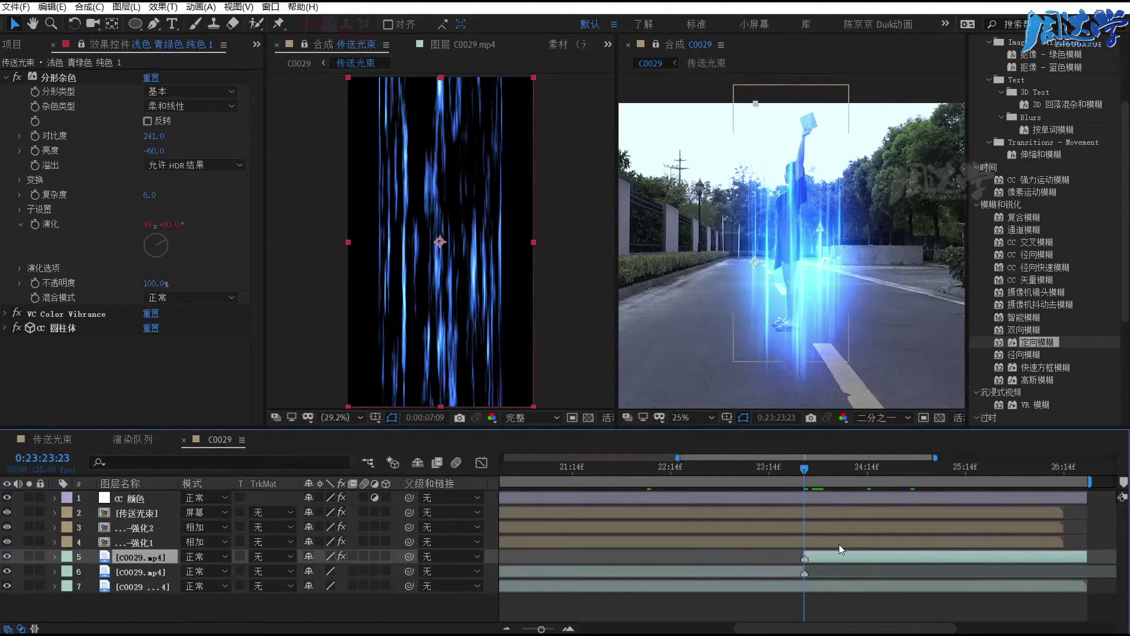
pyautogui.press('u')
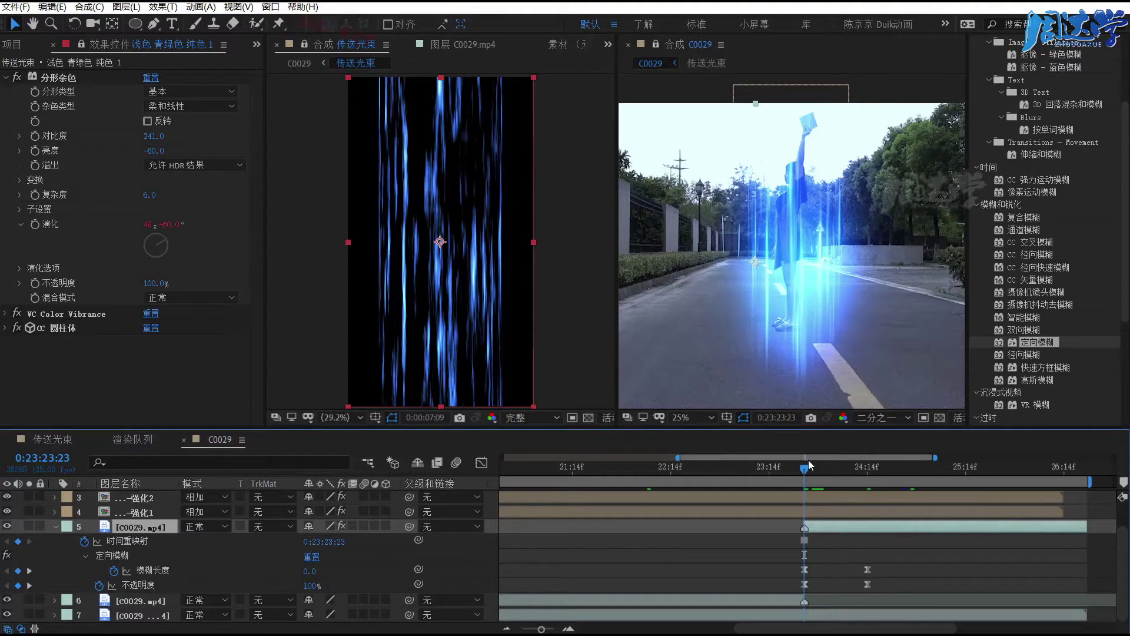
# - Set the fractal noise brightness to 0 at 0:23:23:23 for a flash
pyautogui.click(56, 527)
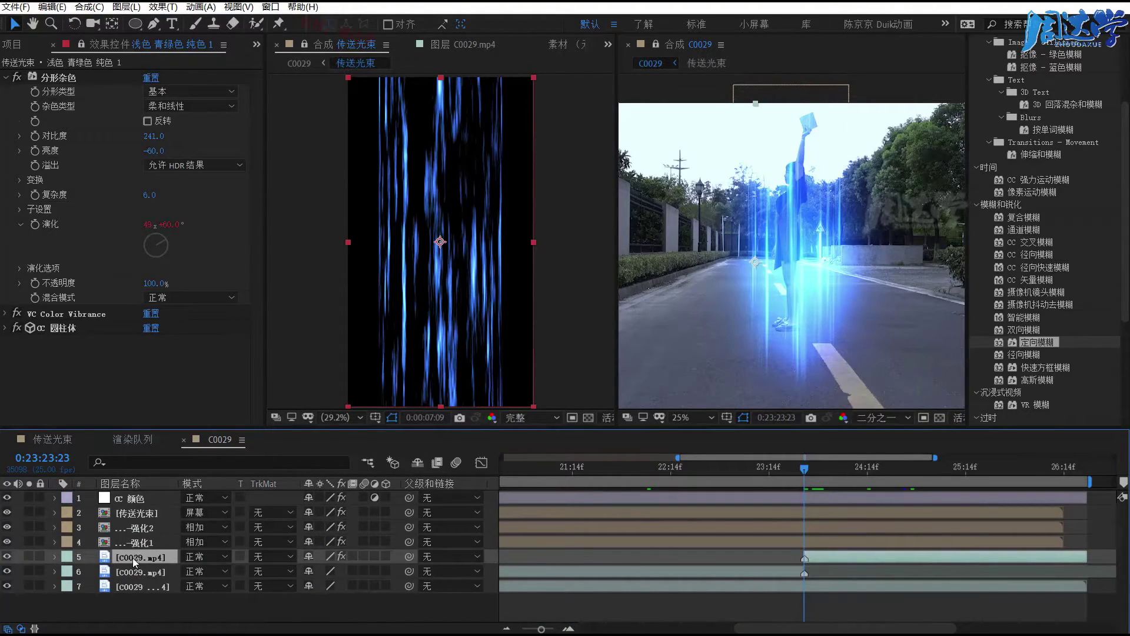
pyautogui.press('u')
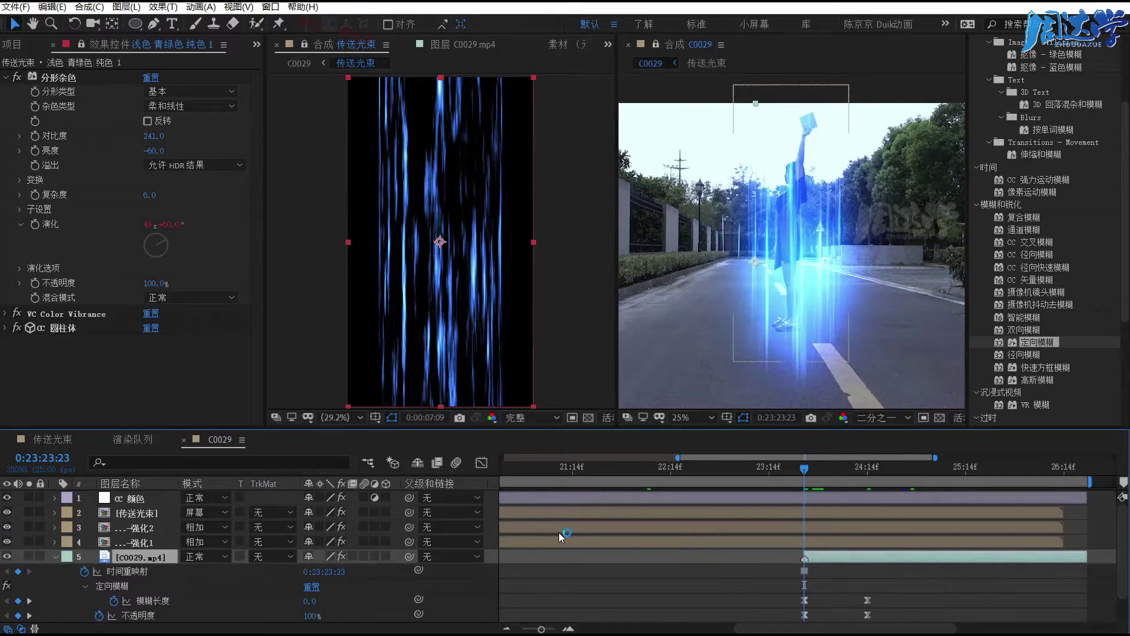
pyautogui.scroll(-1, 831, 511)
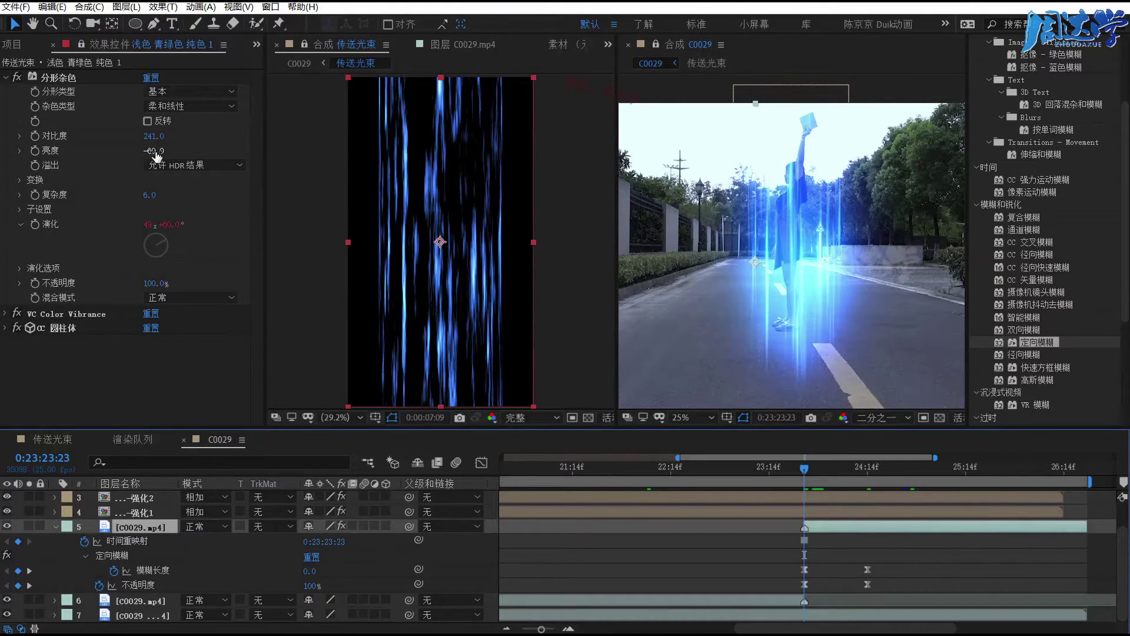
pyautogui.moveTo(155, 154)
pyautogui.mouseDown()
pyautogui.moveTo(146, 150)
pyautogui.moveTo(227, 154)
pyautogui.moveTo(202, 153)
pyautogui.mouseUp()
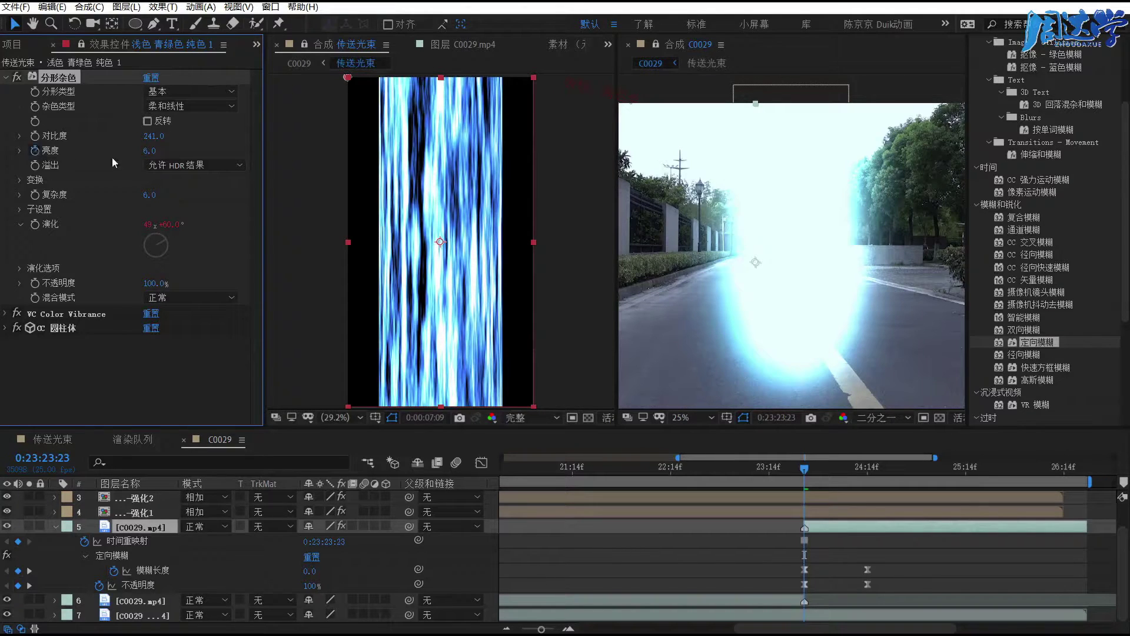
pyautogui.click(149, 152)
pyautogui.write('0')
pyautogui.press('Return')
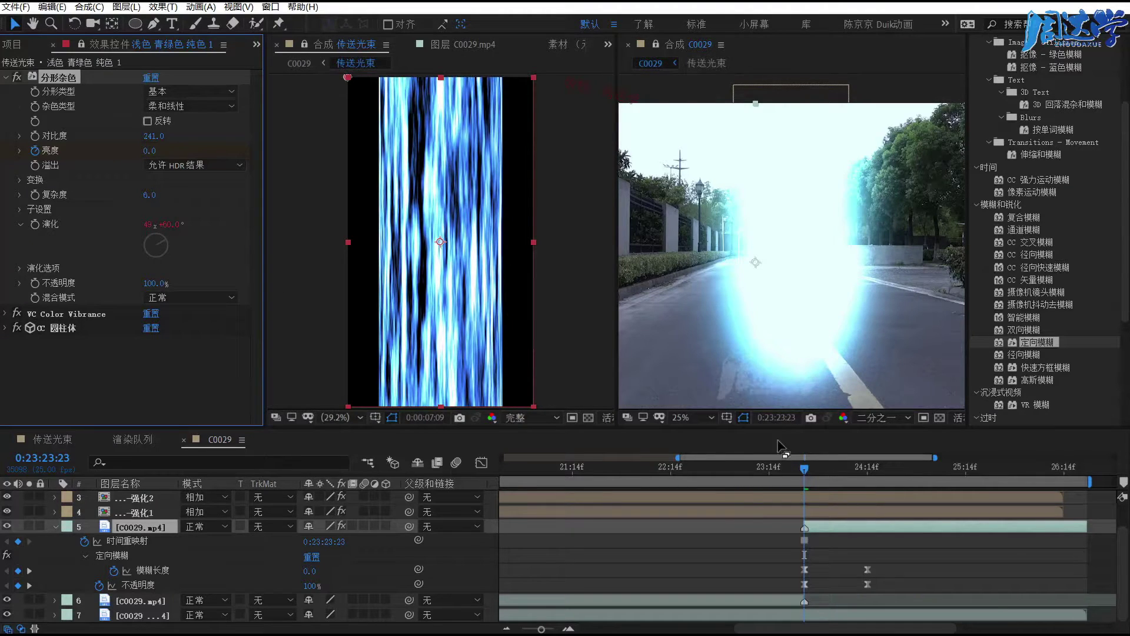
# - Key the noise brightness back to -60 at 0:23:24:03 to dim the beams
pyautogui.press('space')
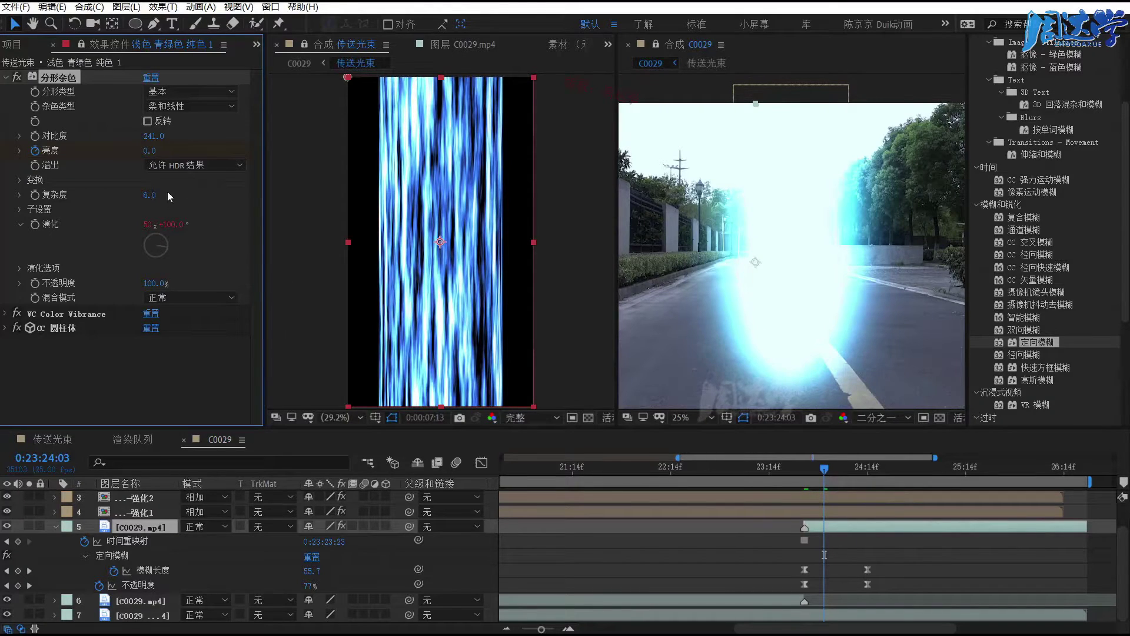
pyautogui.click(151, 151)
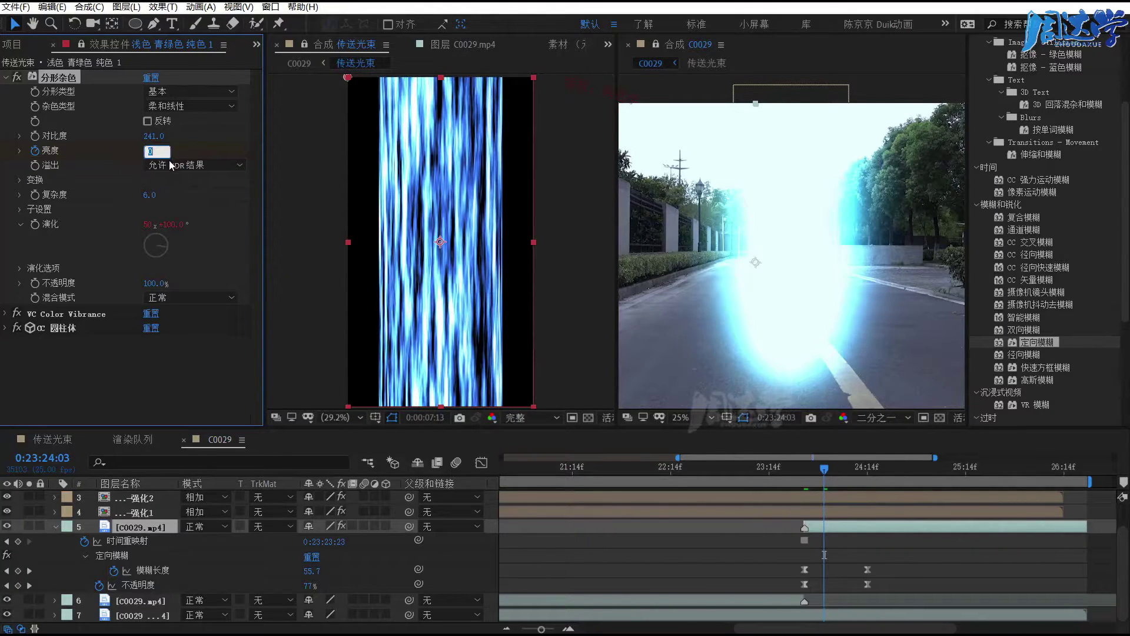
pyautogui.write('-60')
pyautogui.press('Return')
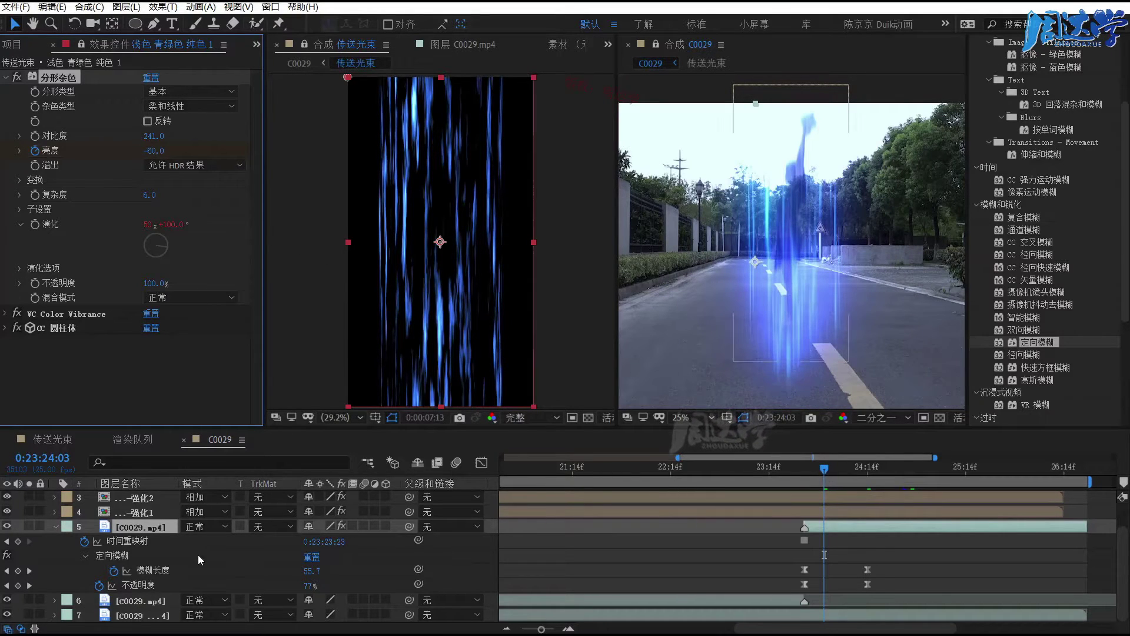
# - Collapse layer 5's effects and properties, then select the 传送光束 layer 2
pyautogui.press('e')
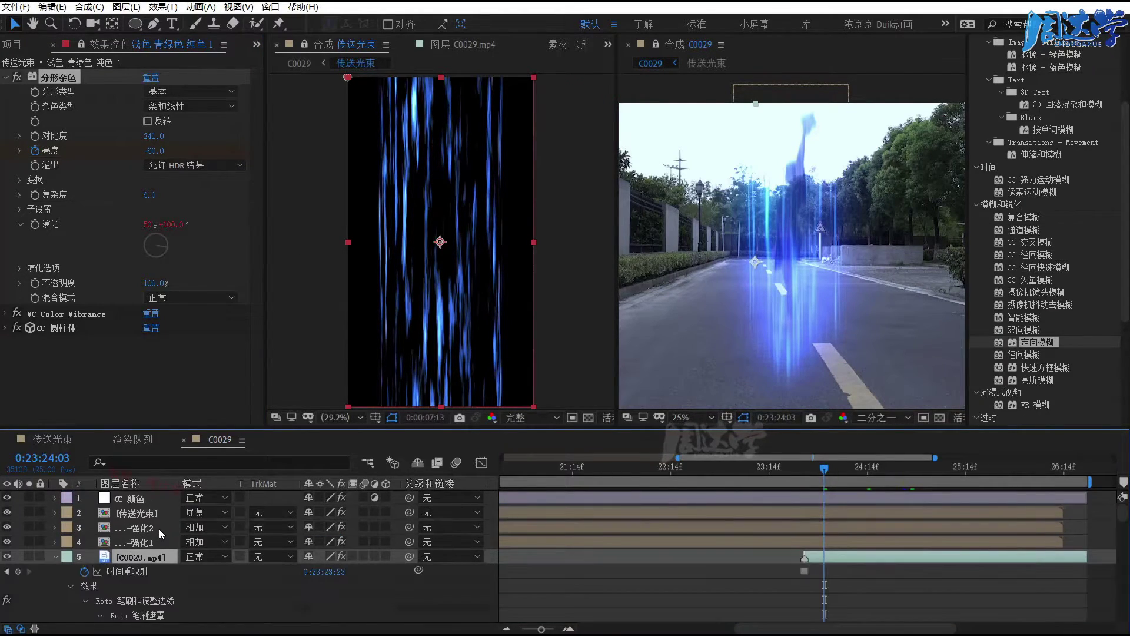
pyautogui.scroll(-3, 940, 571)
pyautogui.scroll(3, 904, 566)
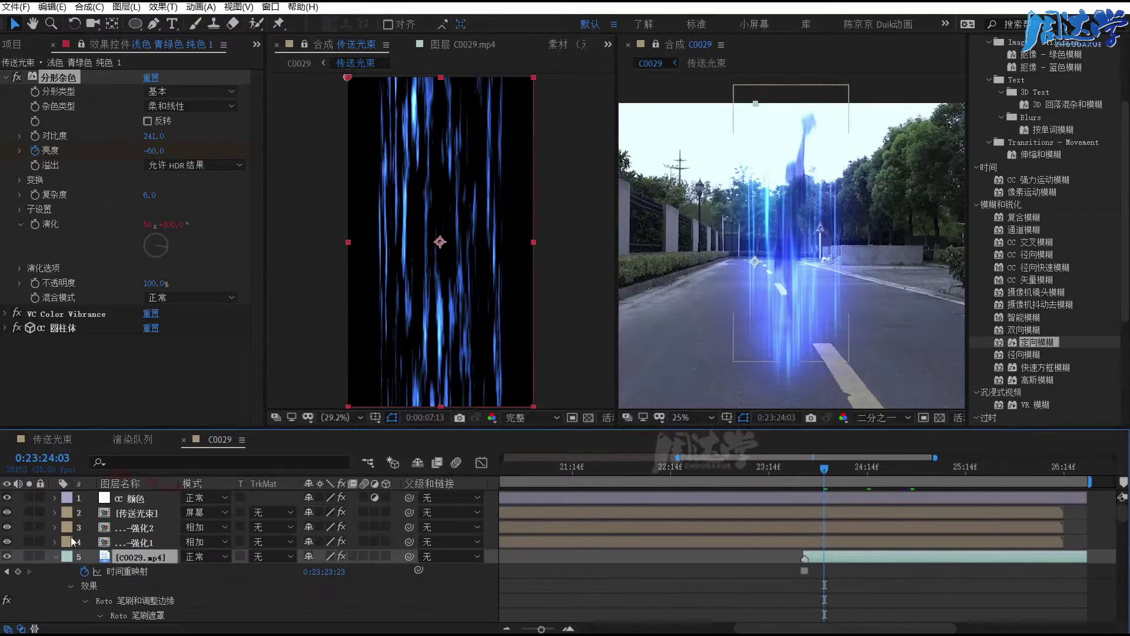
pyautogui.click(69, 588)
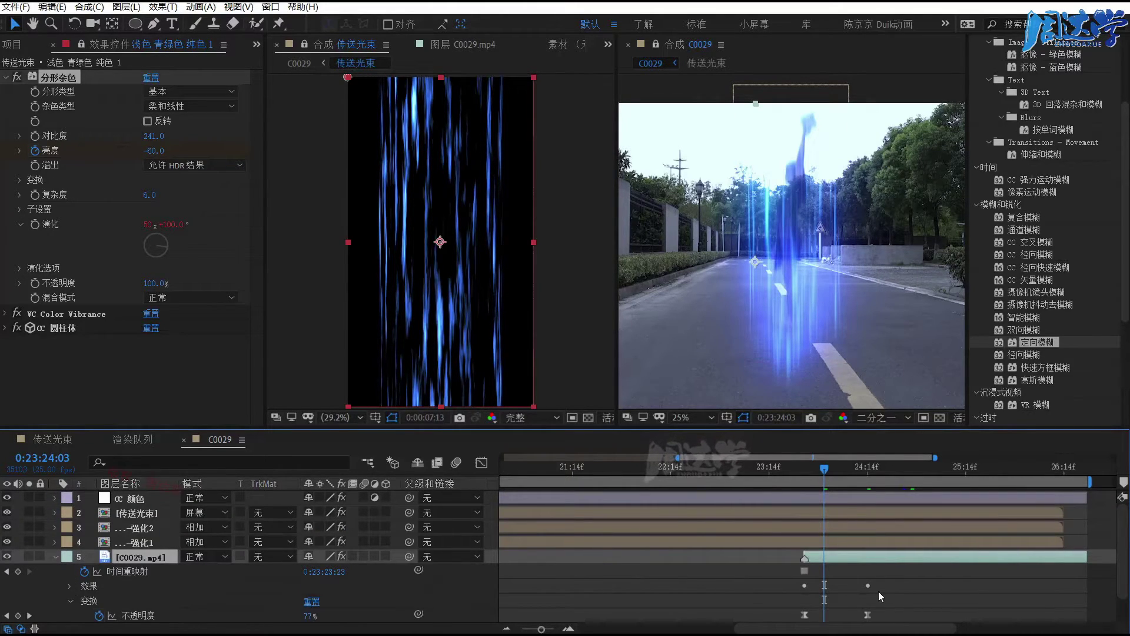
pyautogui.scroll(-2, 864, 588)
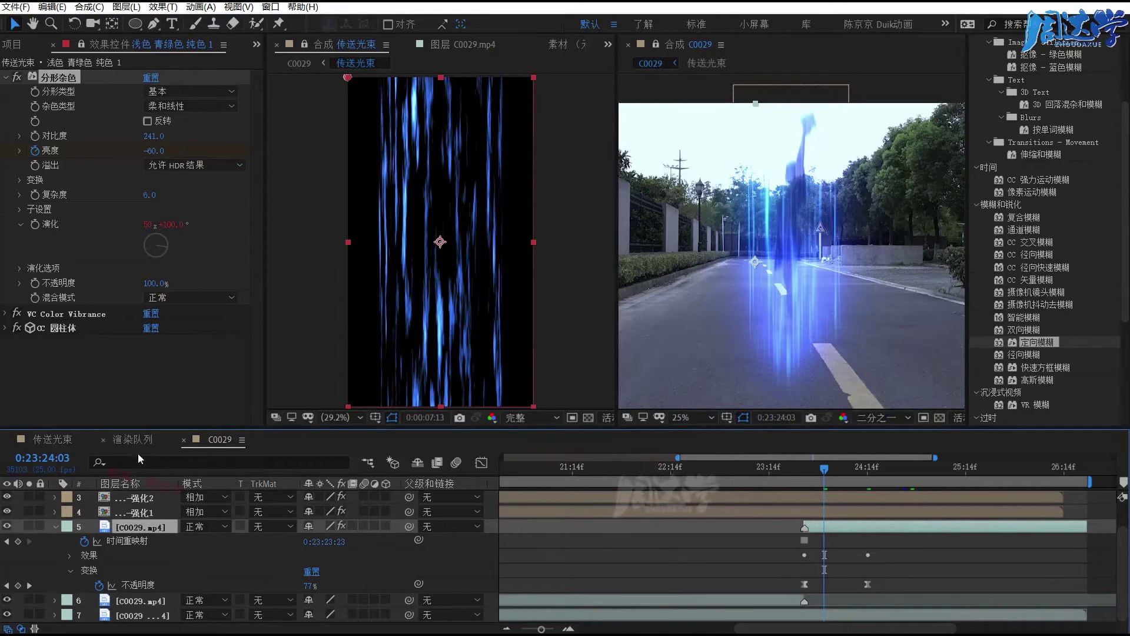
pyautogui.click(55, 526)
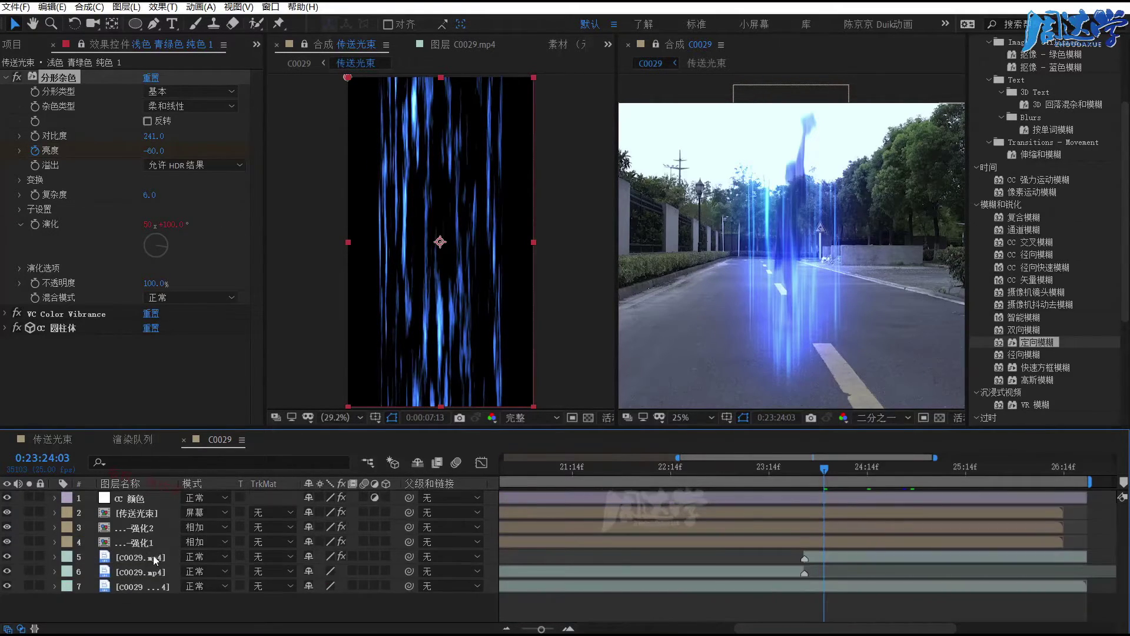
pyautogui.click(135, 511)
# - Open the 传送光束 precomp and check its brightness keyframes around 0:00:07:09
pyautogui.doubleClick(136, 513)
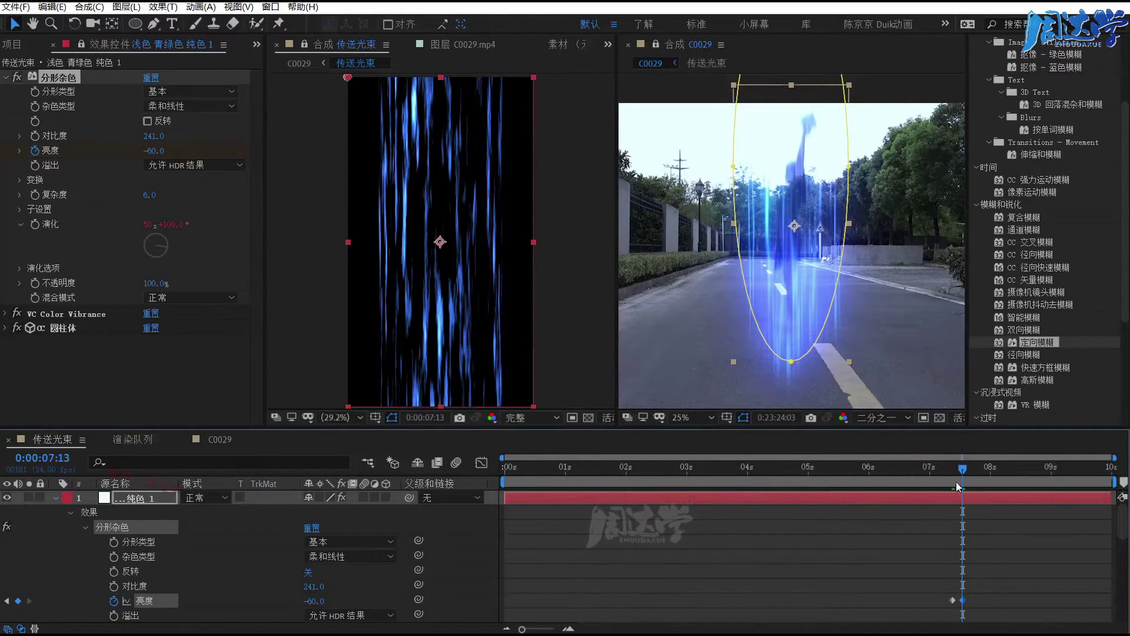
pyautogui.moveTo(960, 469); pyautogui.dragTo(955, 469)
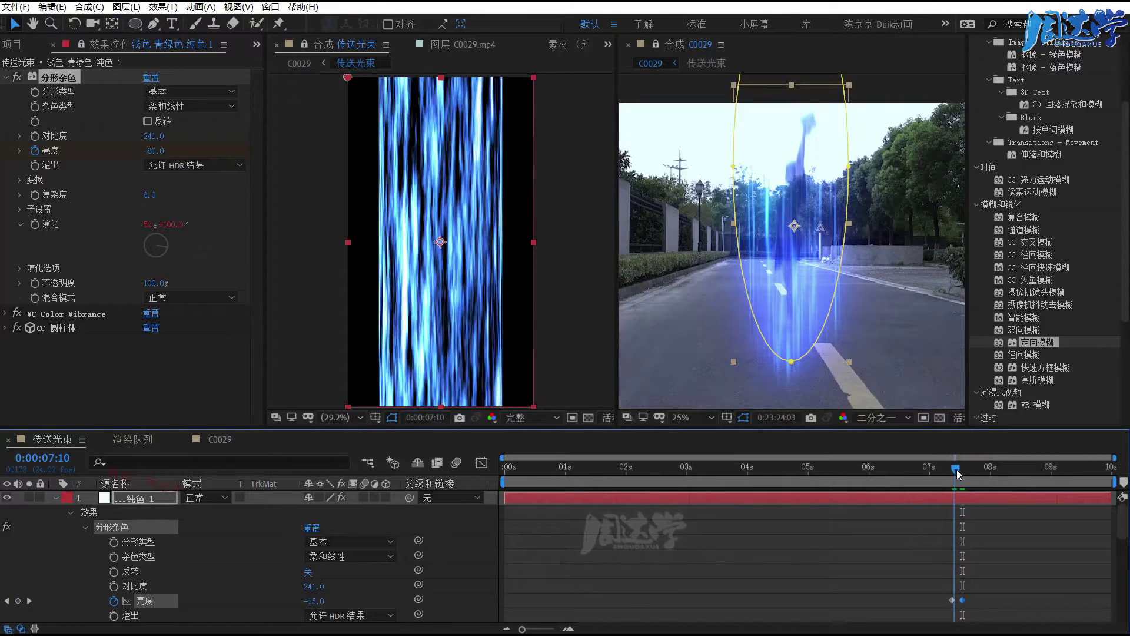
pyautogui.moveTo(955, 469); pyautogui.dragTo(989, 470)
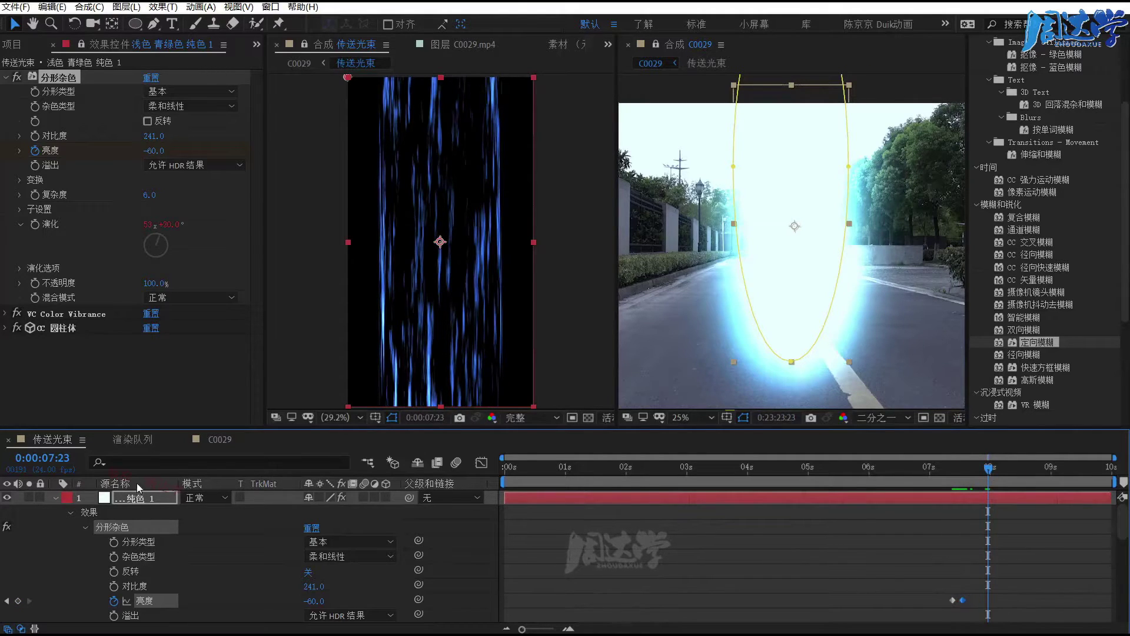
# - Find layer 5's 0% opacity frame in C0029 and reopen the 传送光束 precomp there
pyautogui.click(211, 441)
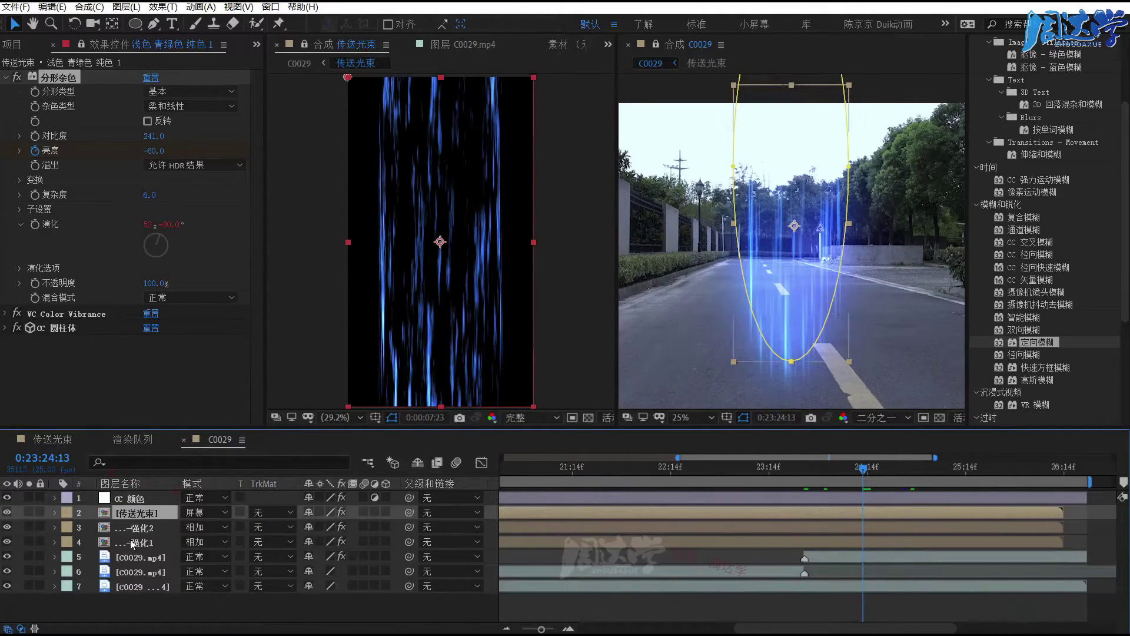
pyautogui.click(139, 557)
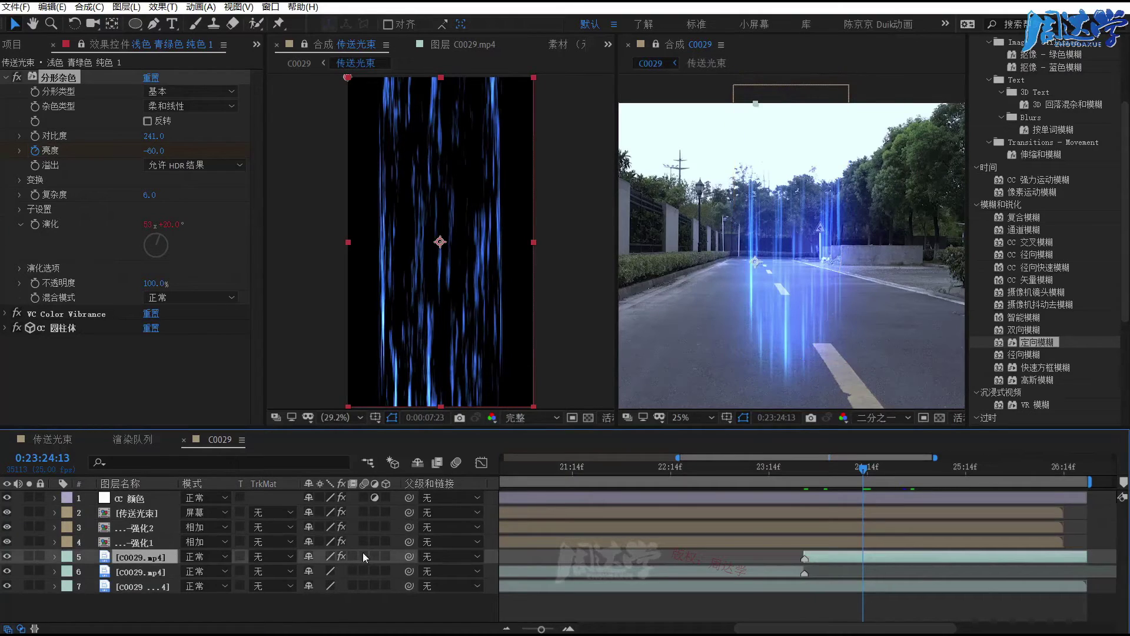
pyautogui.press('u')
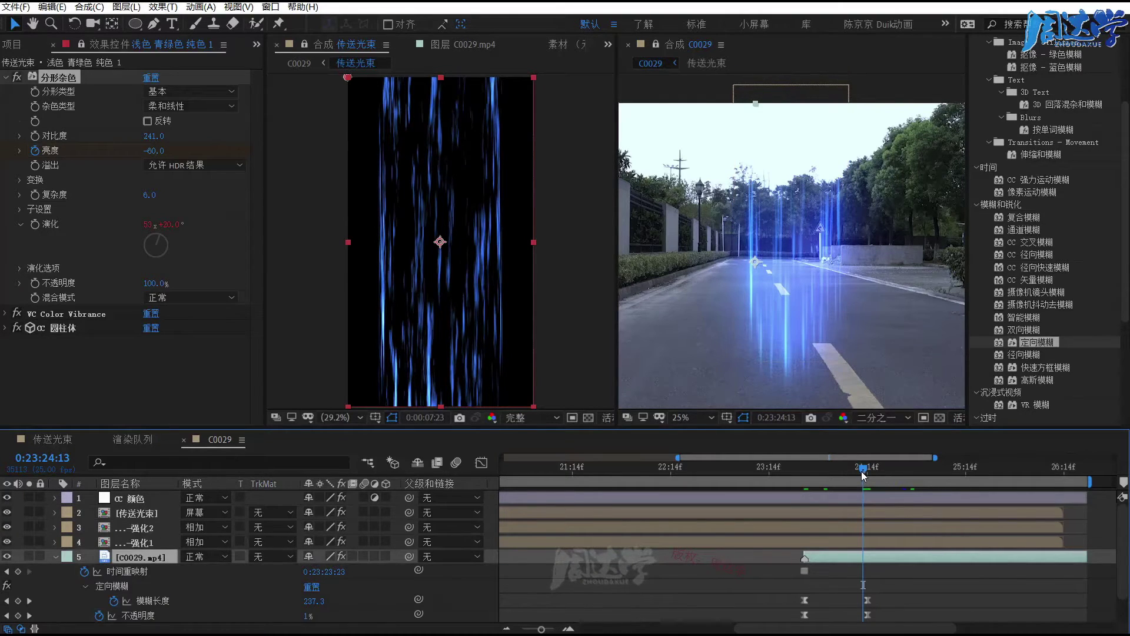
pyautogui.click(866, 471)
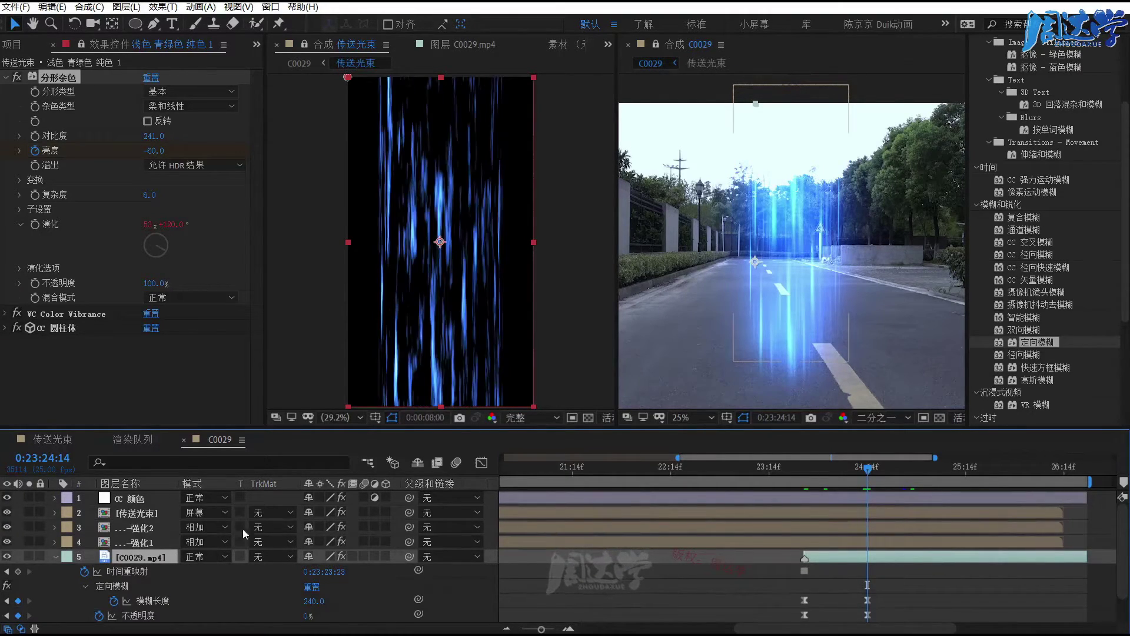
pyautogui.doubleClick(138, 515)
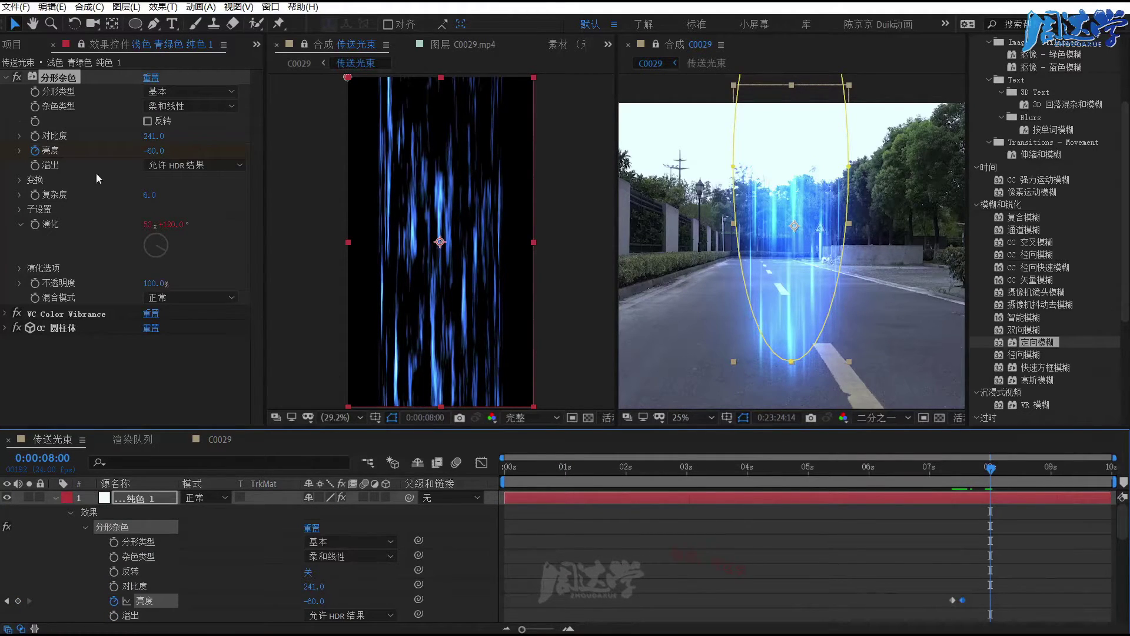
# - Key the noise brightness at 0 at 0:00:08:00 and step frames to check the ramp
pyautogui.click(155, 151)
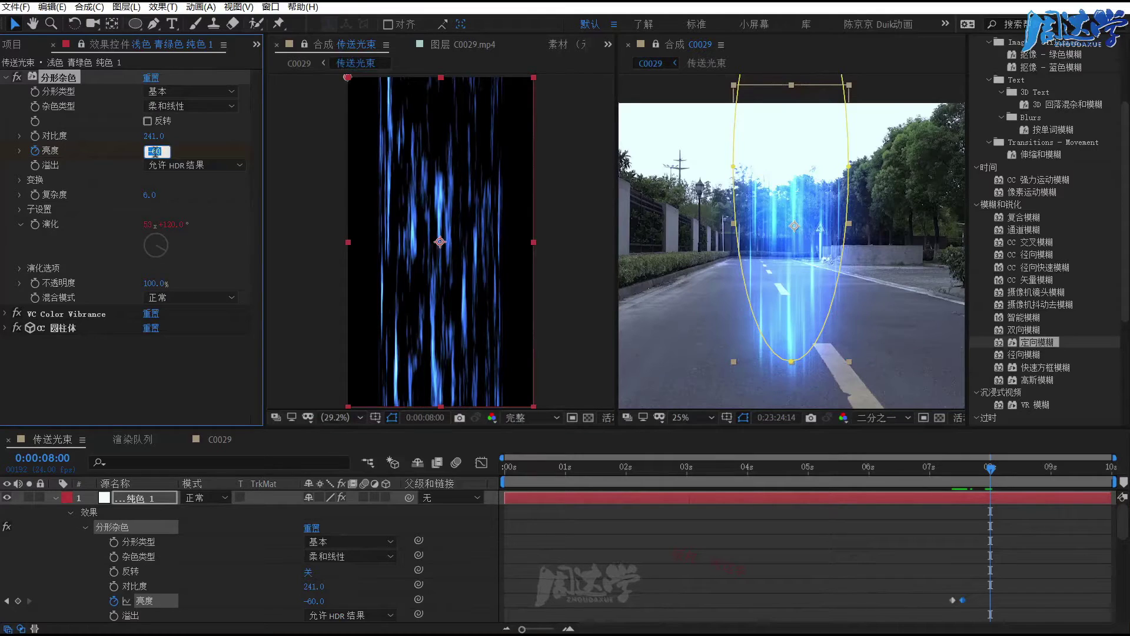
pyautogui.write('0')
pyautogui.press('Return')
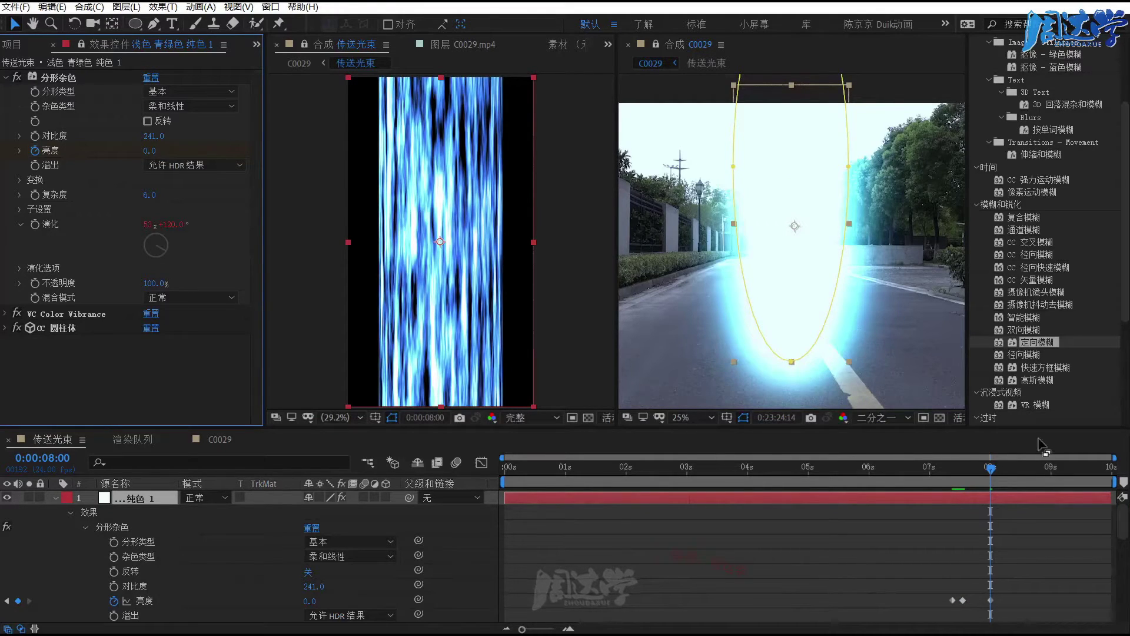
pyautogui.press('pageup')
pyautogui.press('pageup')
pyautogui.press('pageup')
pyautogui.press('pageup')
pyautogui.press('pageup')
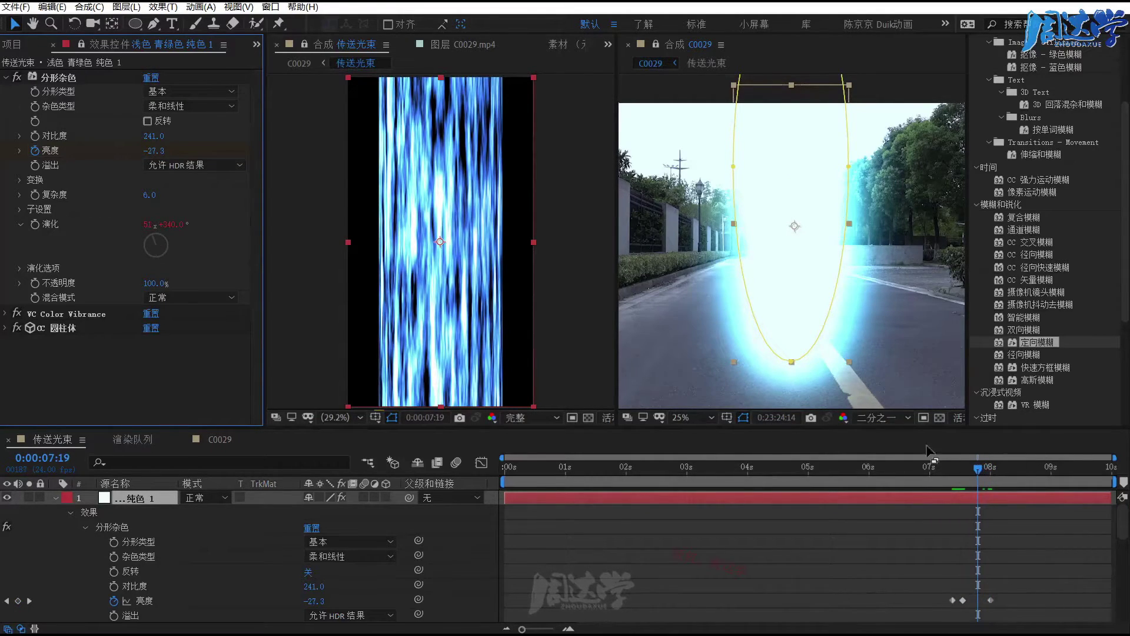
pyautogui.press('pagedown')
pyautogui.press('pagedown')
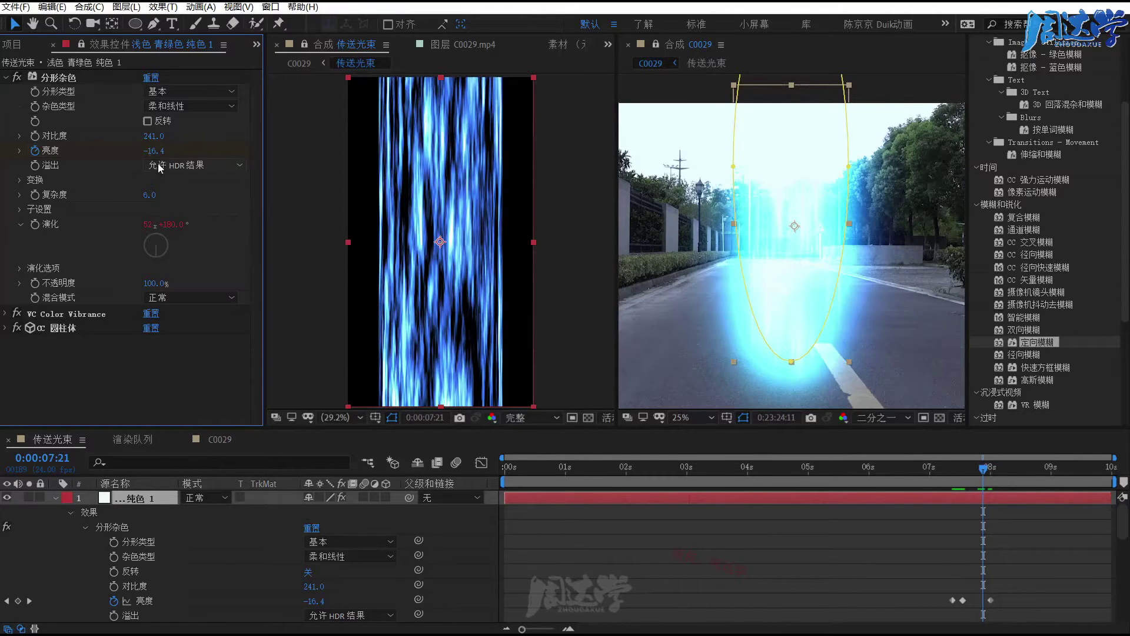
# - Add a -60 brightness keyframe at 0:00:07:21 and preview earlier frames
pyautogui.click(154, 151)
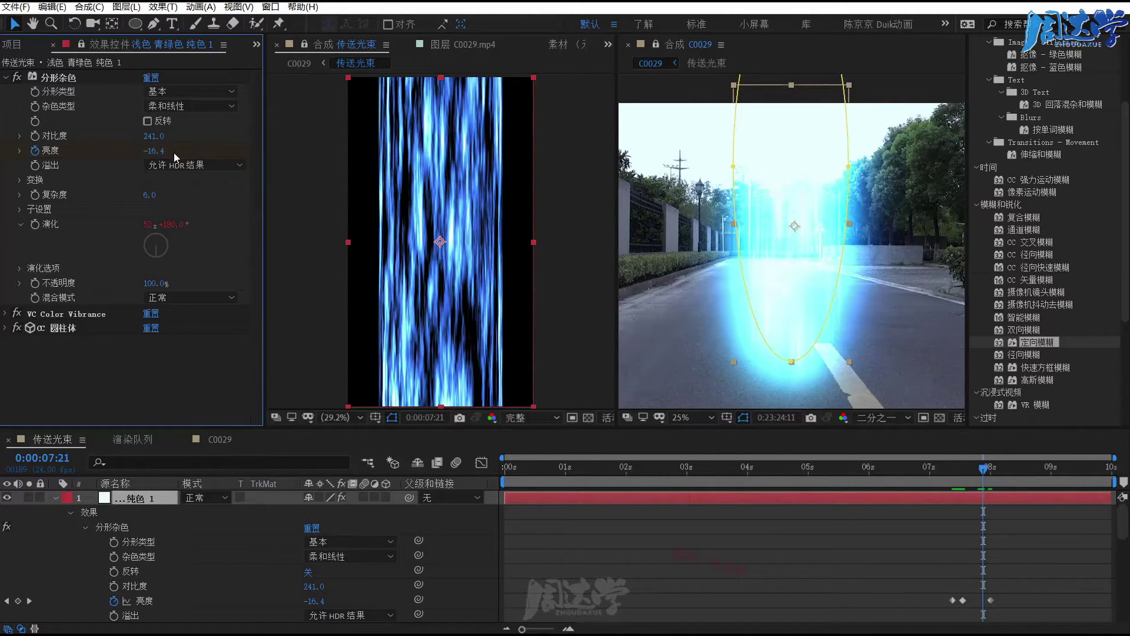
pyautogui.click(155, 151)
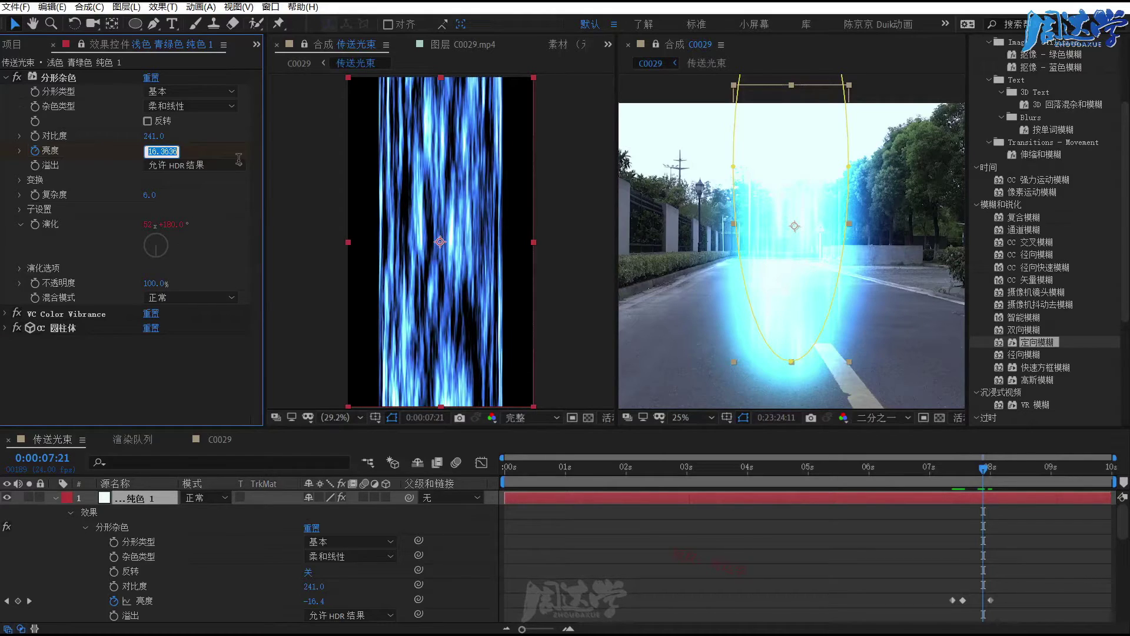
pyautogui.write('-60')
pyautogui.press('Return')
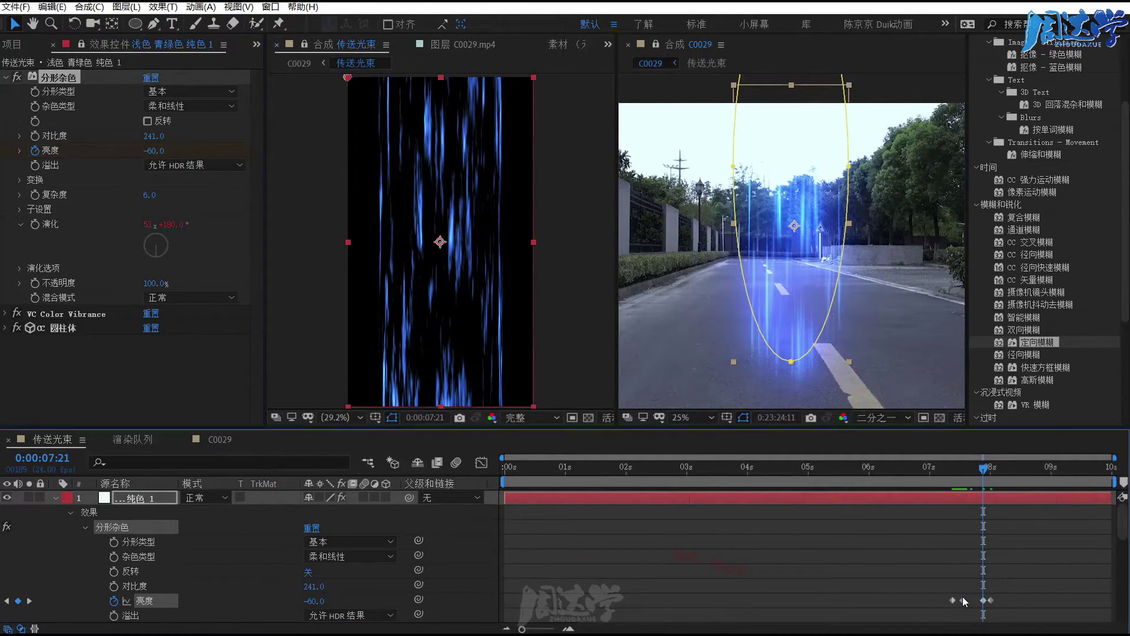
pyautogui.moveTo(971, 473); pyautogui.dragTo(967, 476)
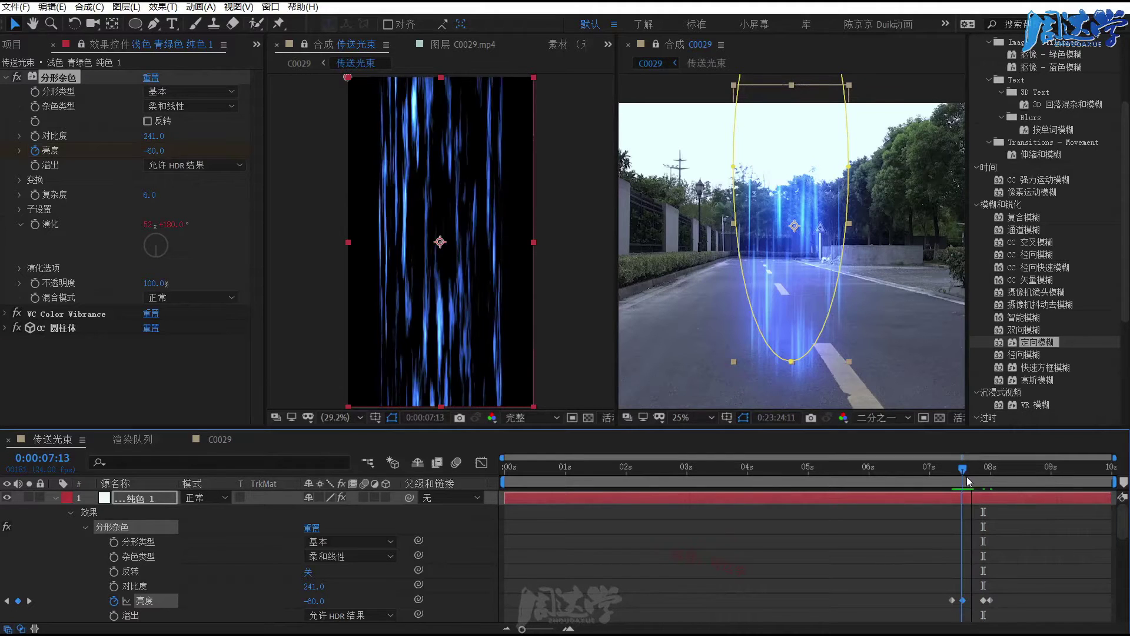
pyautogui.press('pageup')
pyautogui.press('pageup')
pyautogui.press('pageup')
pyautogui.press('pageup')
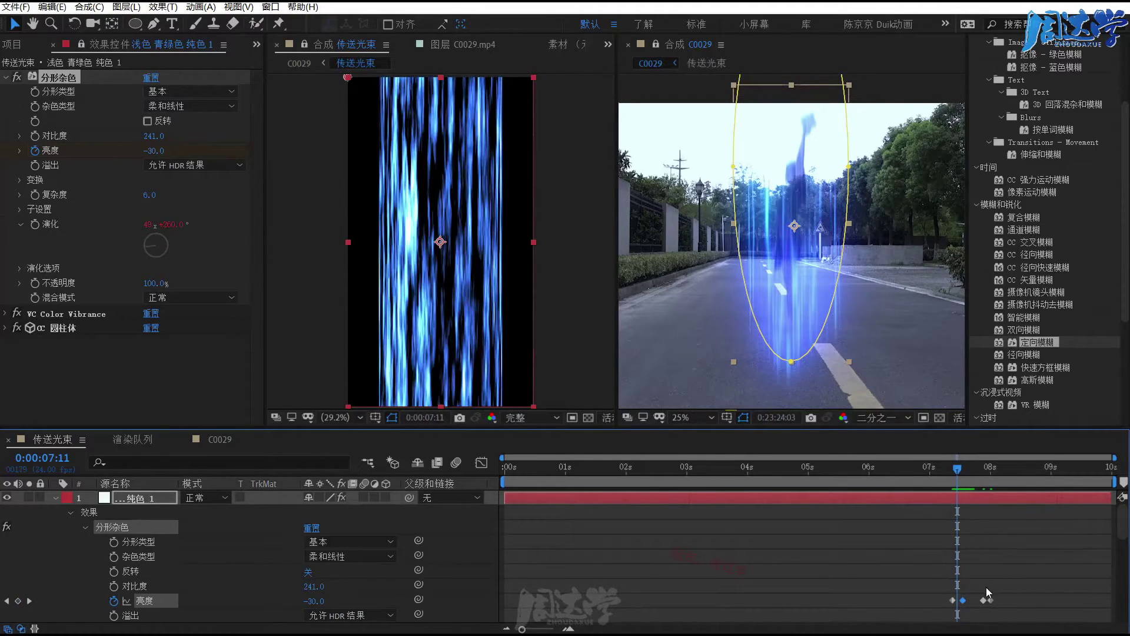
# - Drag the -60 brightness keyframe earlier to 0:00:07:13
pyautogui.keyDown('alt'); pyautogui.scroll(5, 999, 617); pyautogui.keyUp('alt')
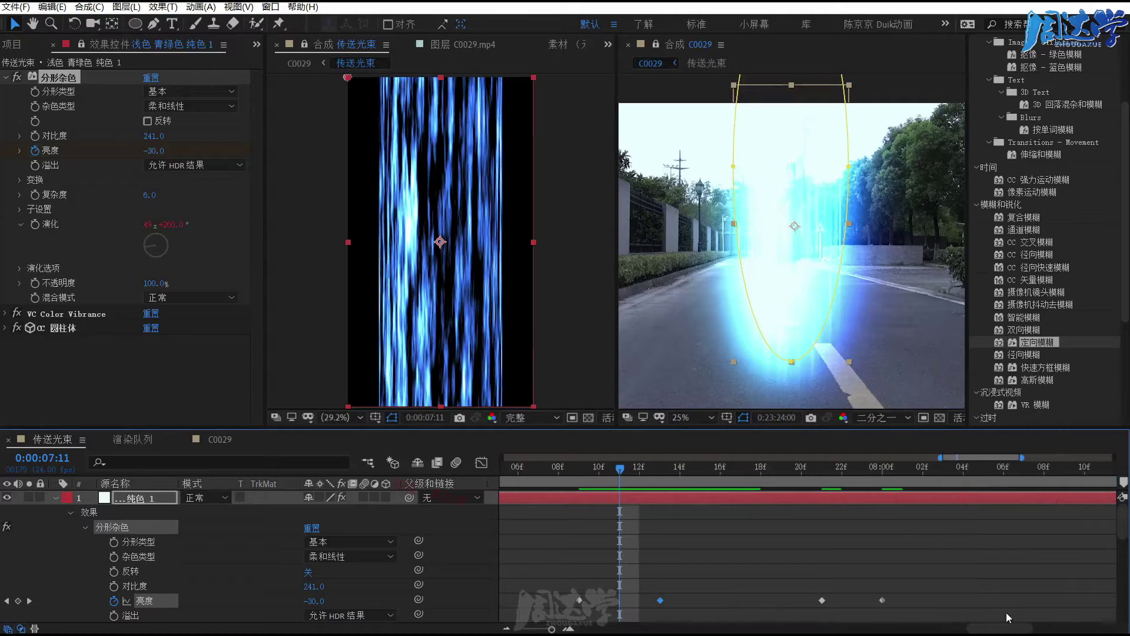
pyautogui.moveTo(663, 605); pyautogui.dragTo(650, 606)
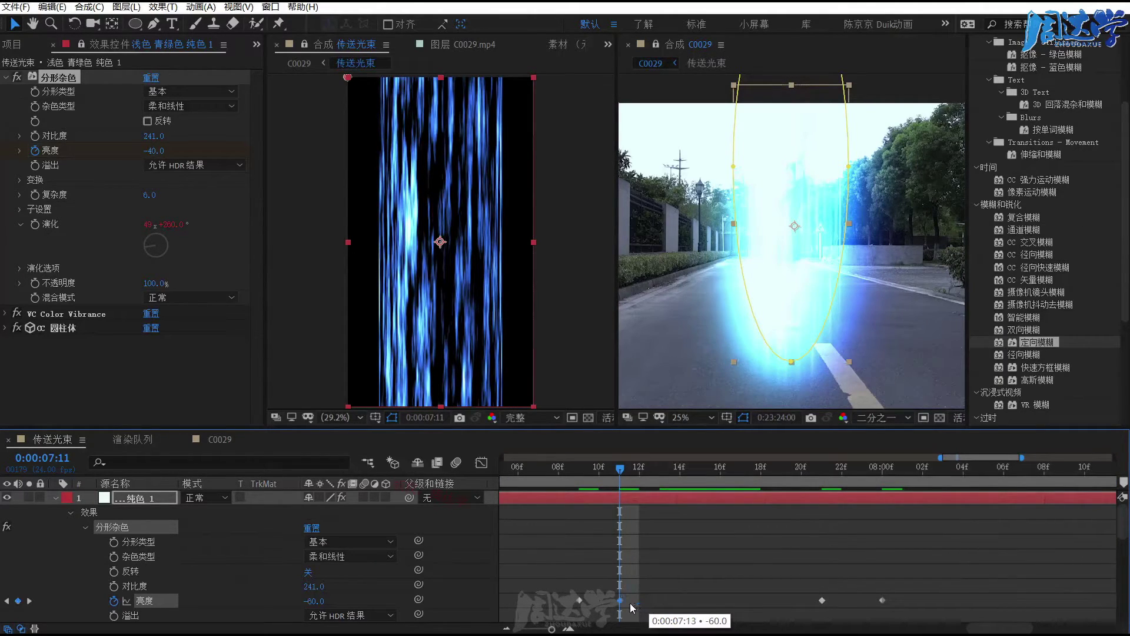
pyautogui.moveTo(631, 608); pyautogui.dragTo(639, 606)
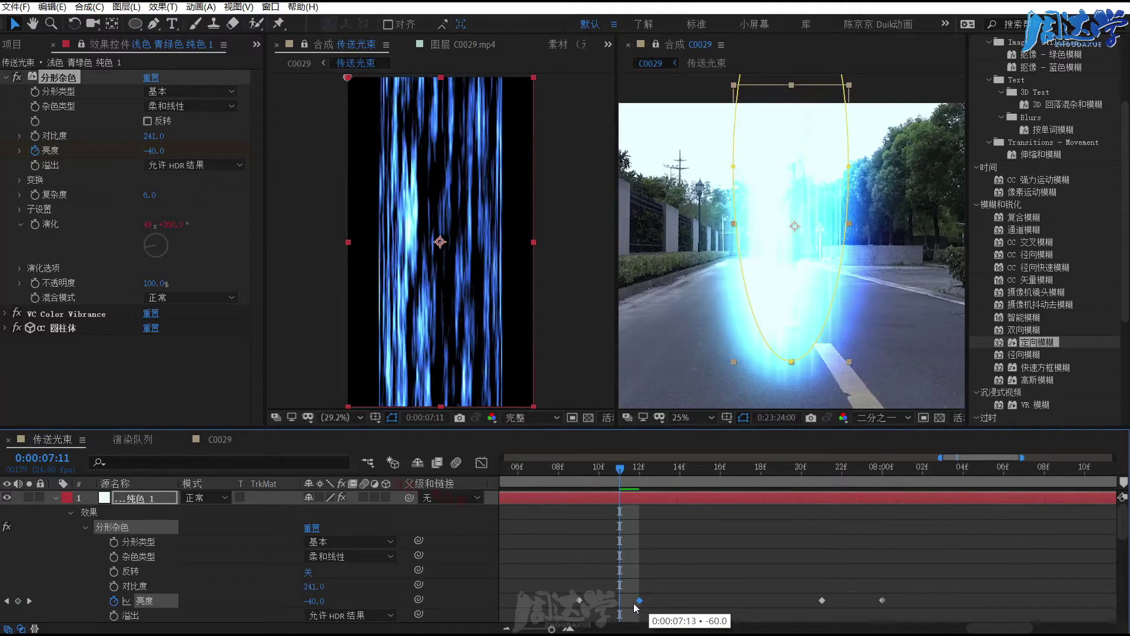
# - Preview the beam flicker frame by frame from 0:00:07:09 to 0:00:08:00
pyautogui.click(587, 479)
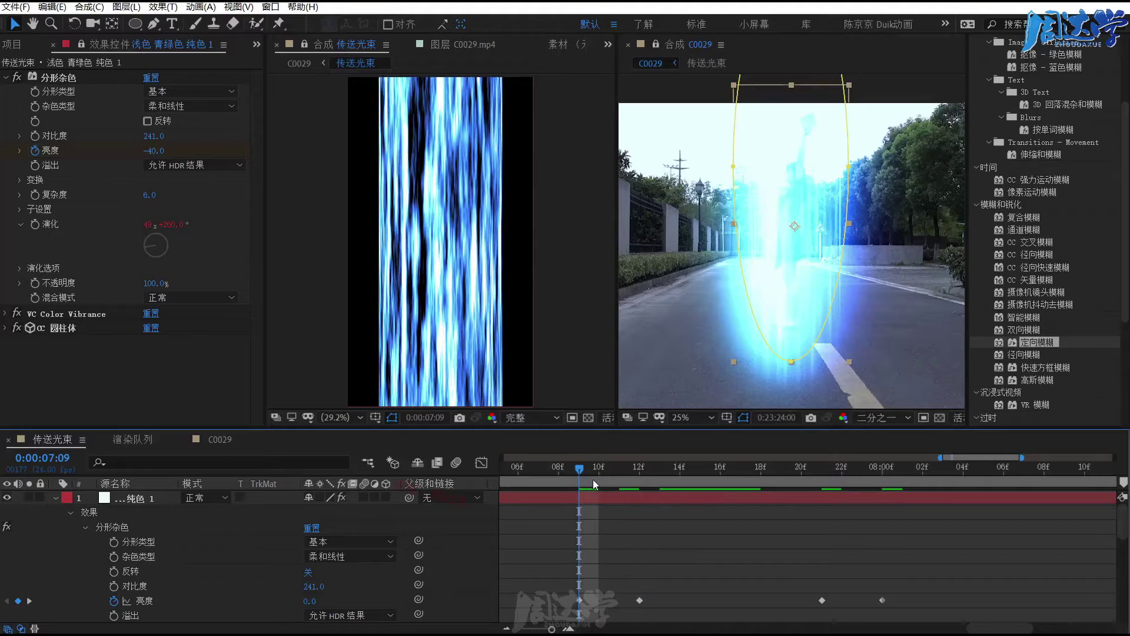
pyautogui.click(620, 478)
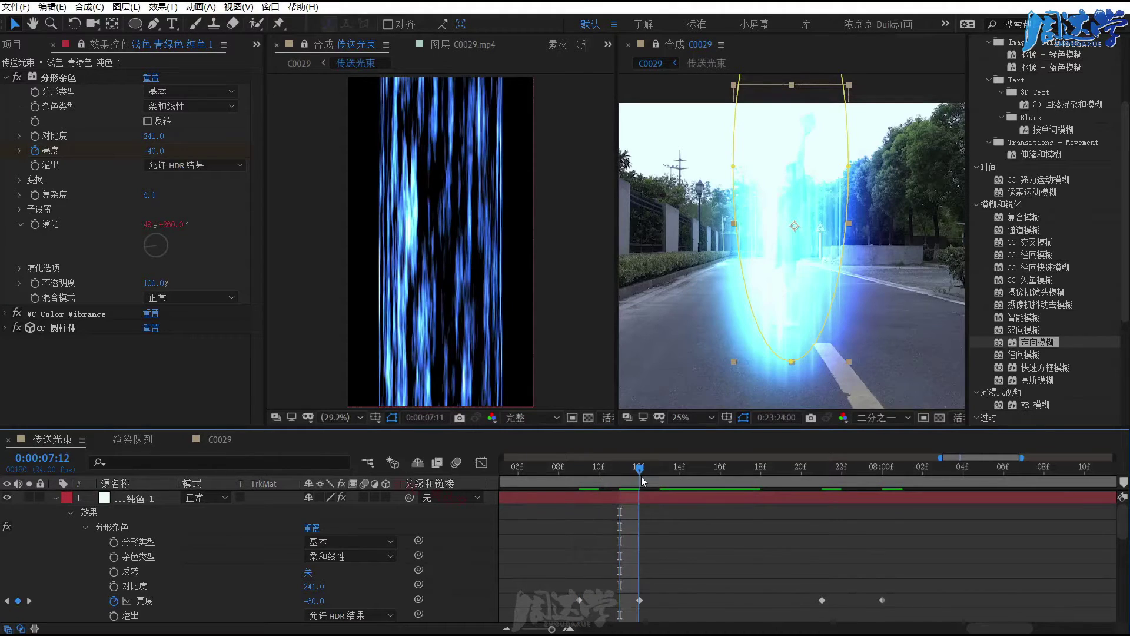
pyautogui.click(721, 475)
pyautogui.click(776, 472)
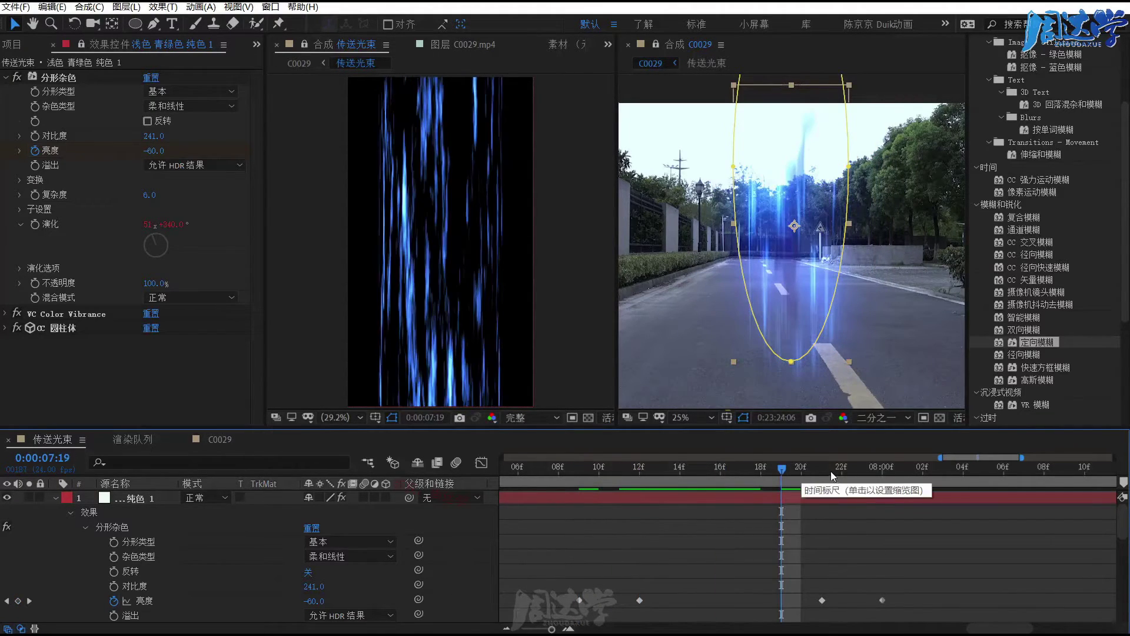
pyautogui.click(842, 473)
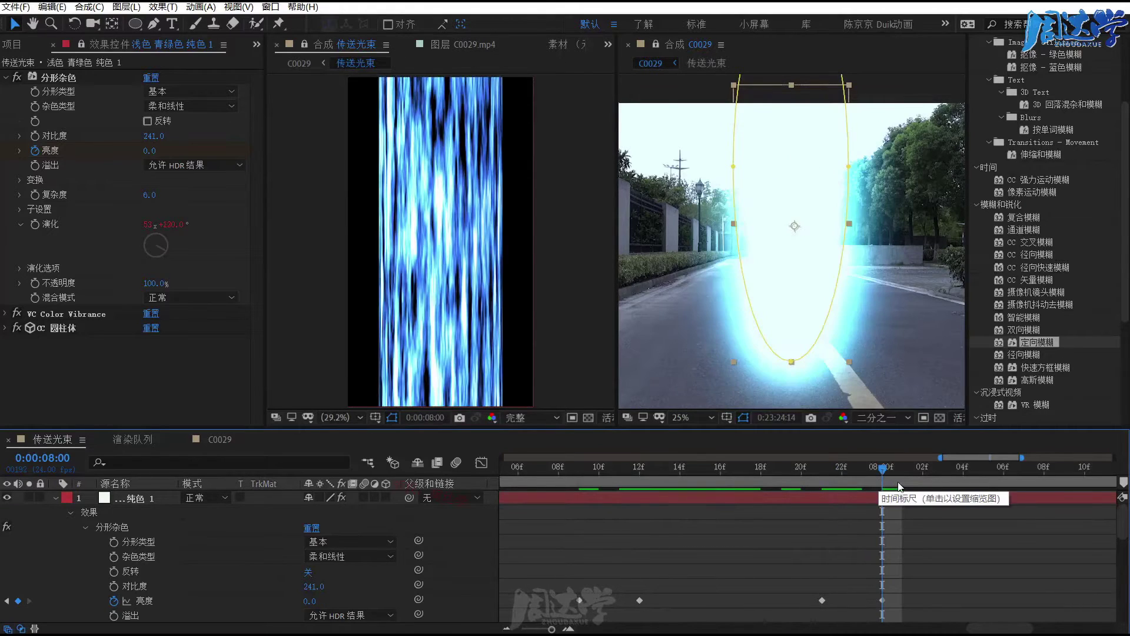
pyautogui.click(801, 479)
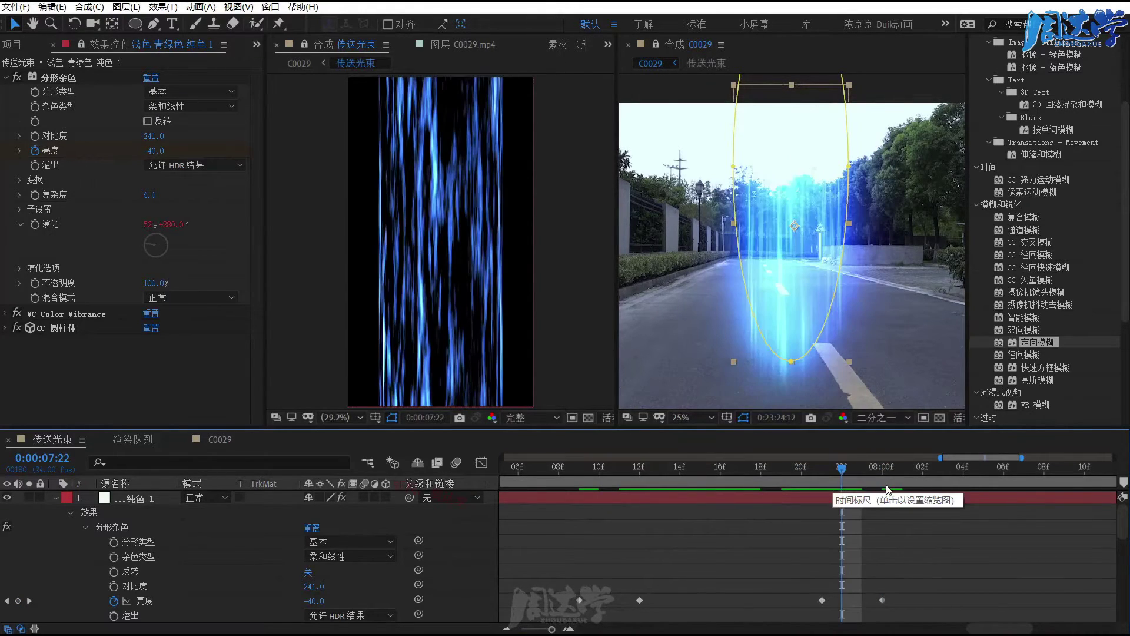
pyautogui.click(885, 484)
pyautogui.click(821, 485)
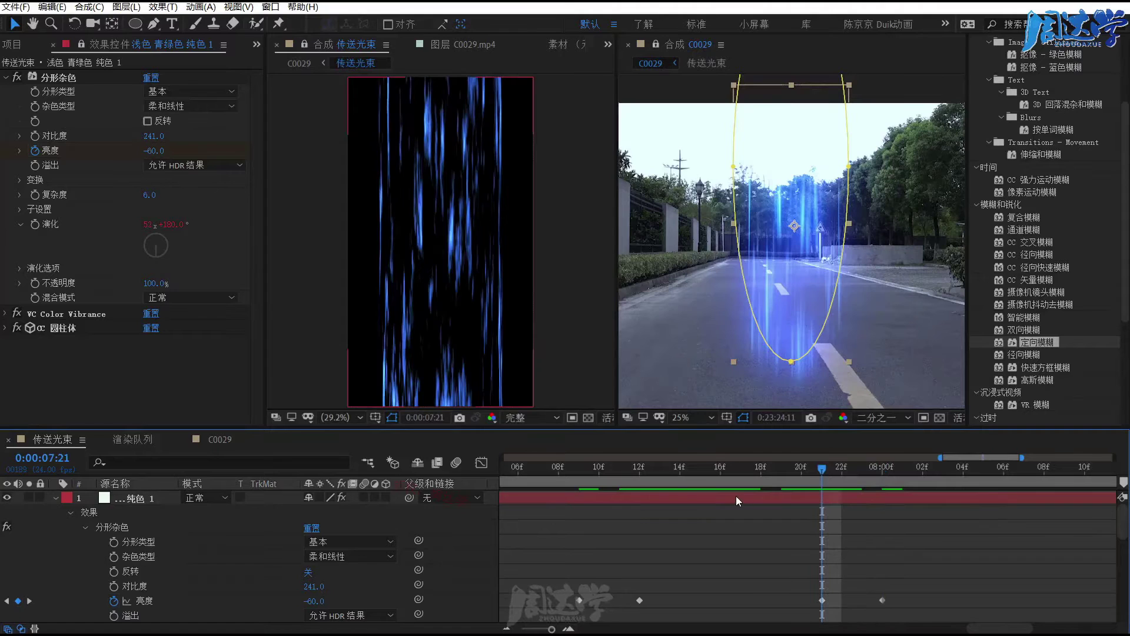
pyautogui.click(594, 485)
pyautogui.click(582, 485)
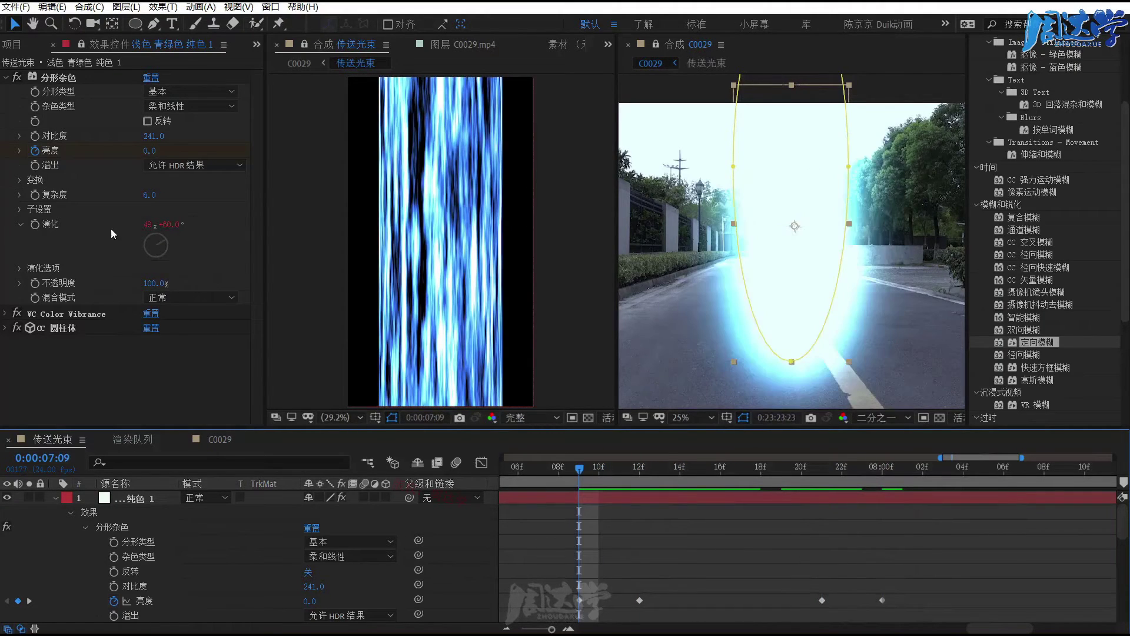
pyautogui.click(55, 328)
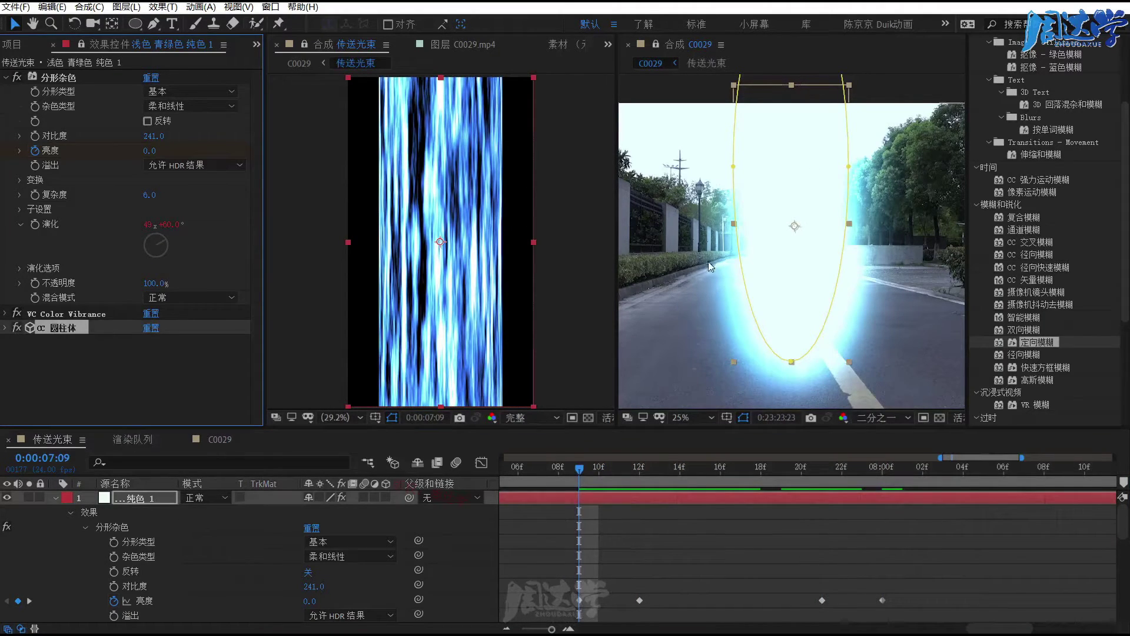
# - Expand CC 圆柱体 and keyframe its radius at 0 at 0:00:07:09
pyautogui.click(881, 474)
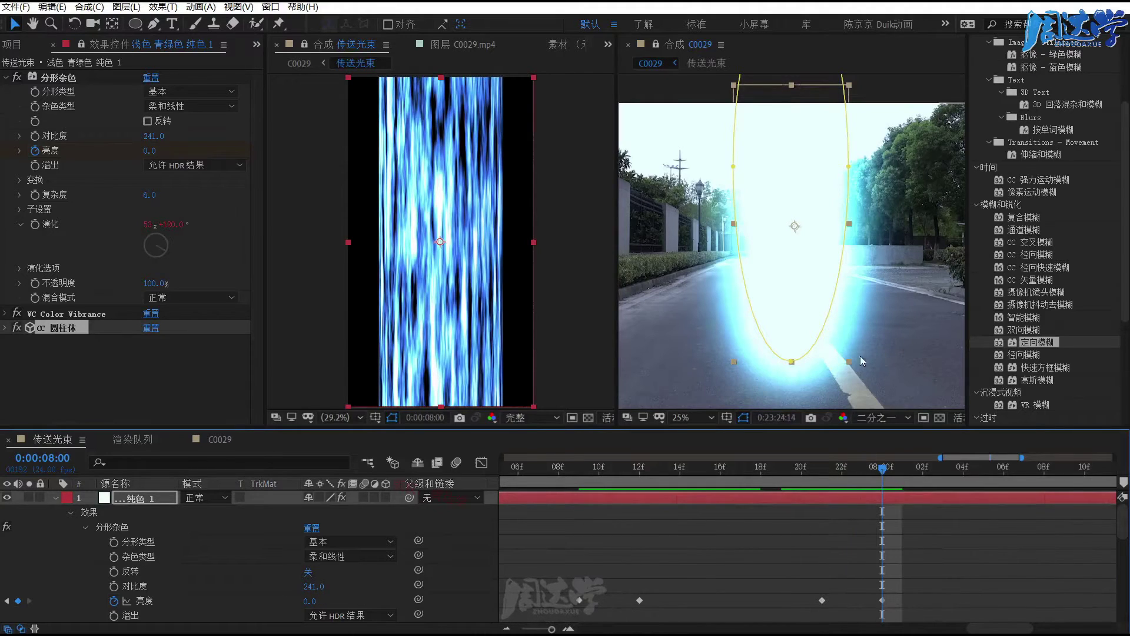
pyautogui.click(4, 329)
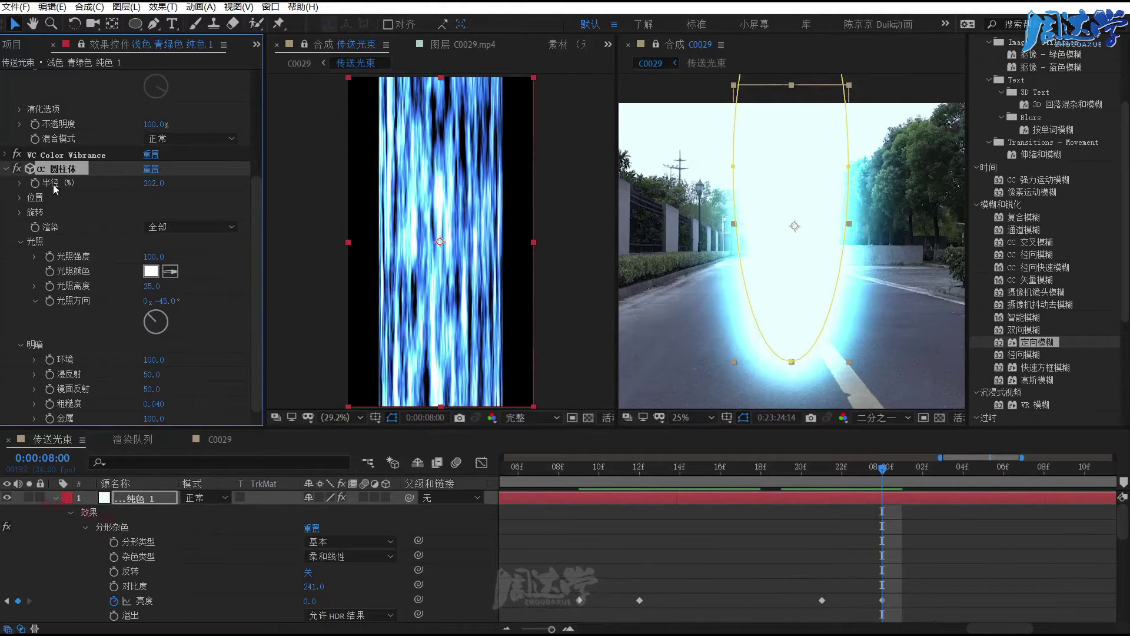
pyautogui.moveTo(739, 468); pyautogui.dragTo(579, 471)
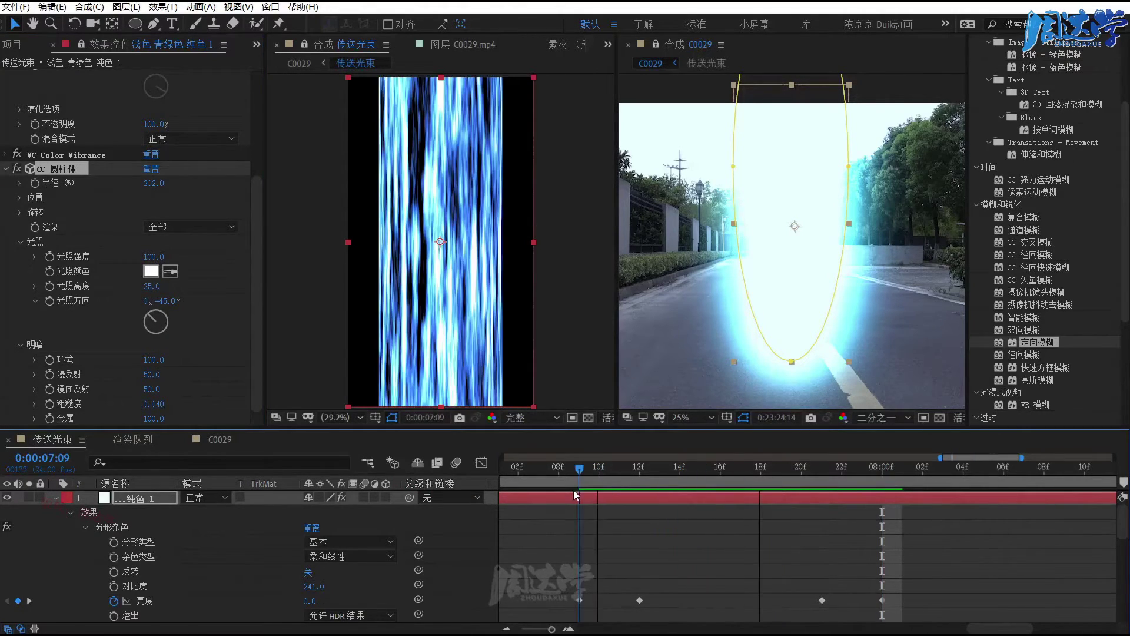
pyautogui.click(35, 184)
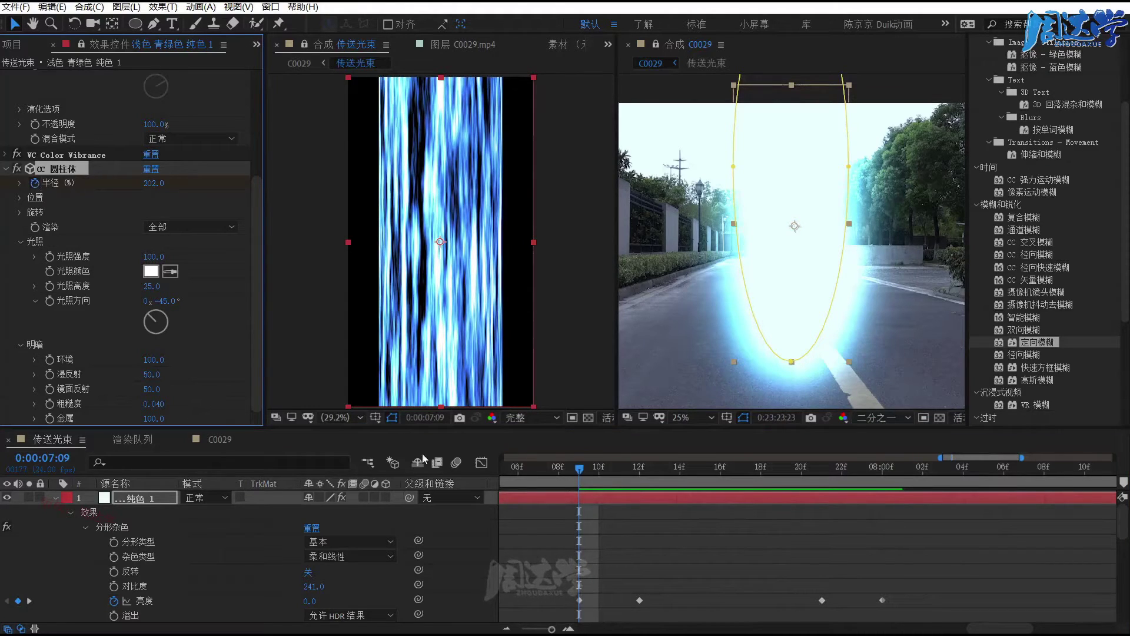
pyautogui.click(153, 184)
pyautogui.write('0')
pyautogui.press('Return')
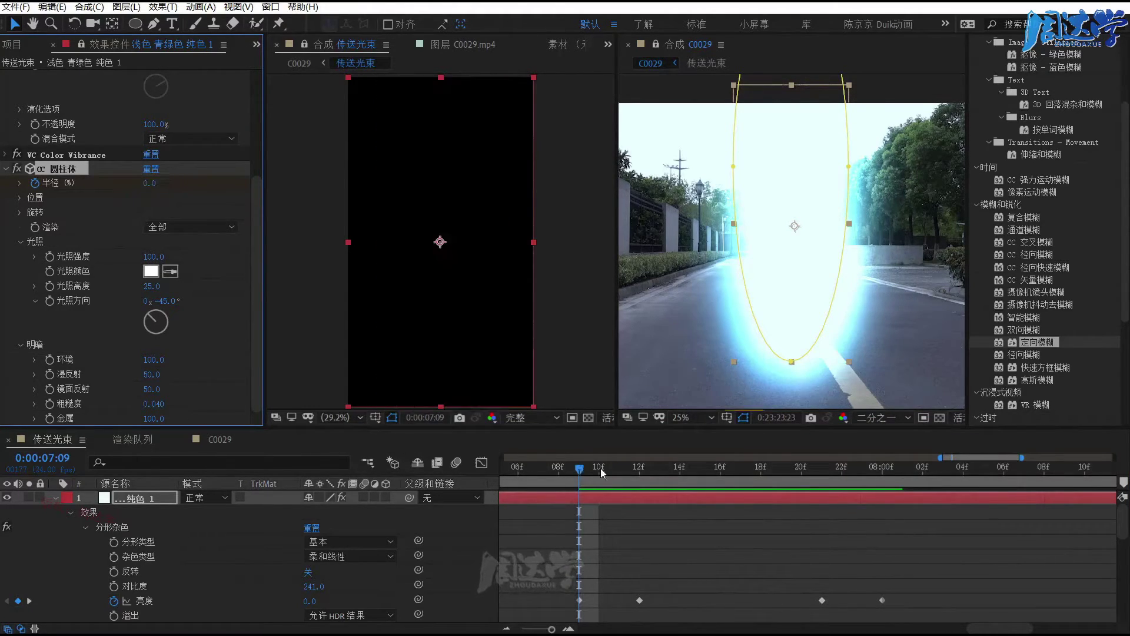
# - Key the cylinder radius to 200 at 0:00:07:12 so the beam reappears
pyautogui.click(598, 467)
pyautogui.moveTo(610, 472); pyautogui.dragTo(636, 474)
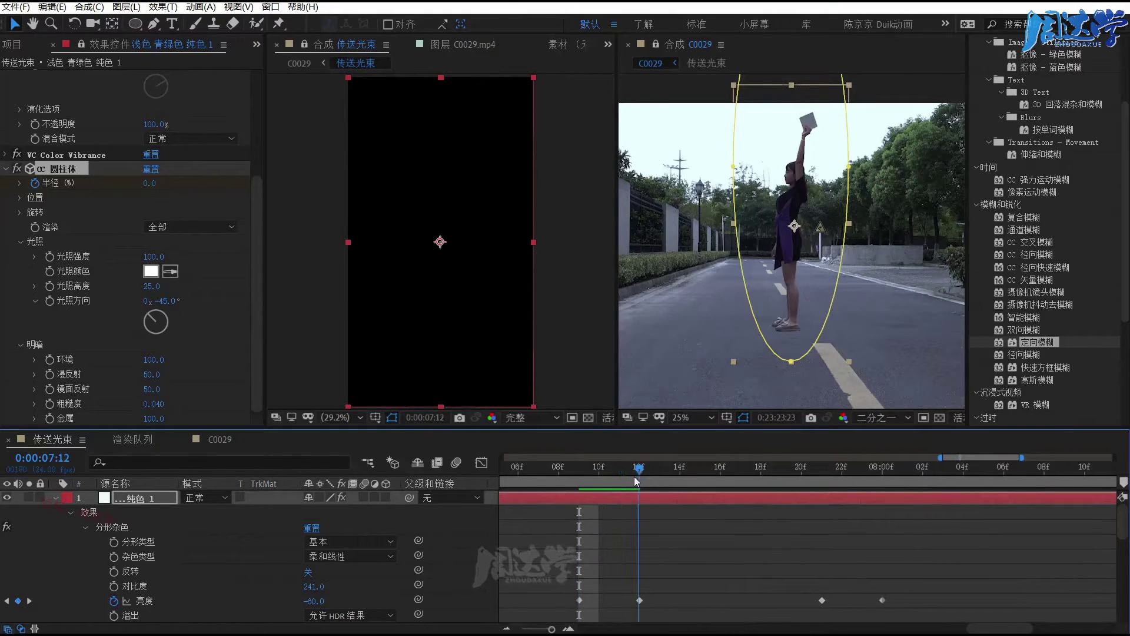
pyautogui.click(152, 184)
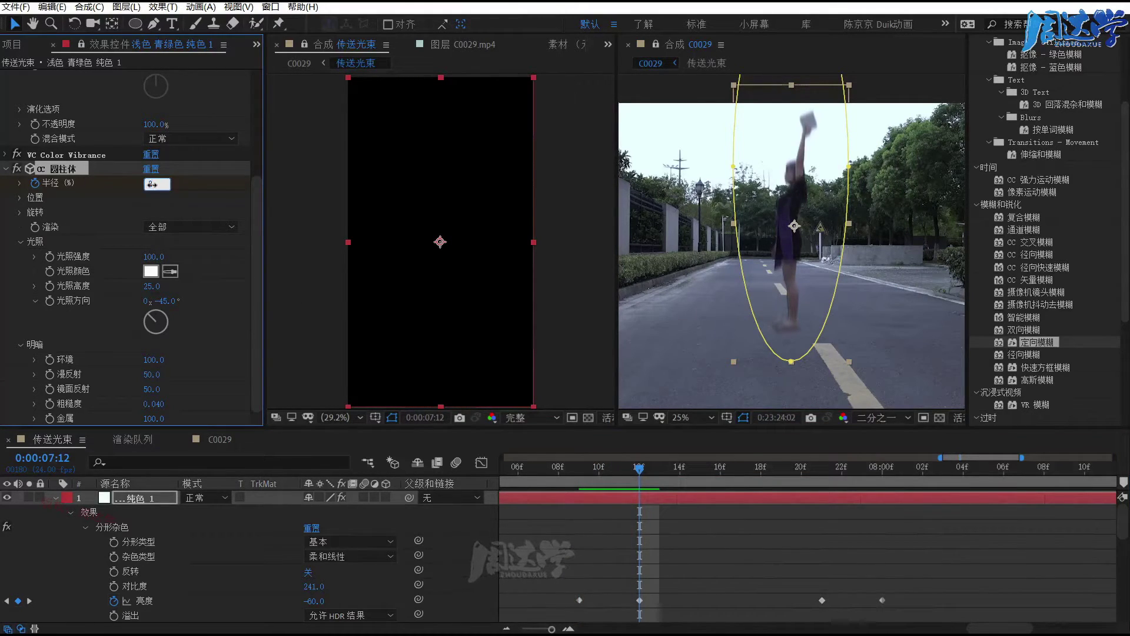
pyautogui.write('200')
pyautogui.press('Return')
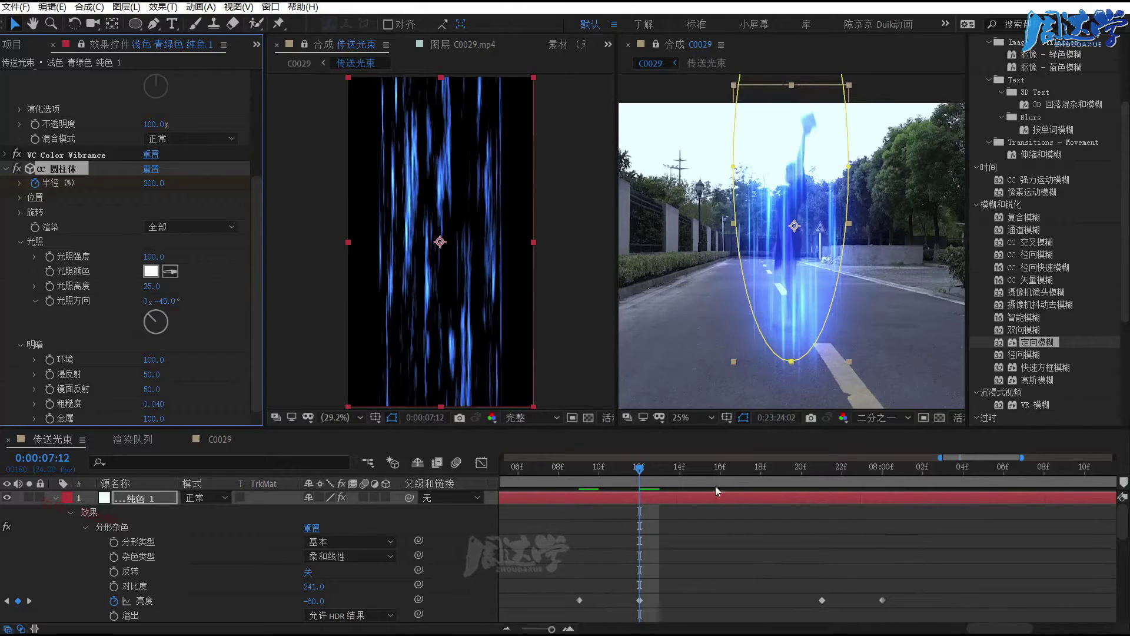
# - Add a 200 radius keyframe at 0:00:07:21 to hold the beam size
pyautogui.click(701, 468)
pyautogui.moveTo(724, 475); pyautogui.dragTo(822, 496)
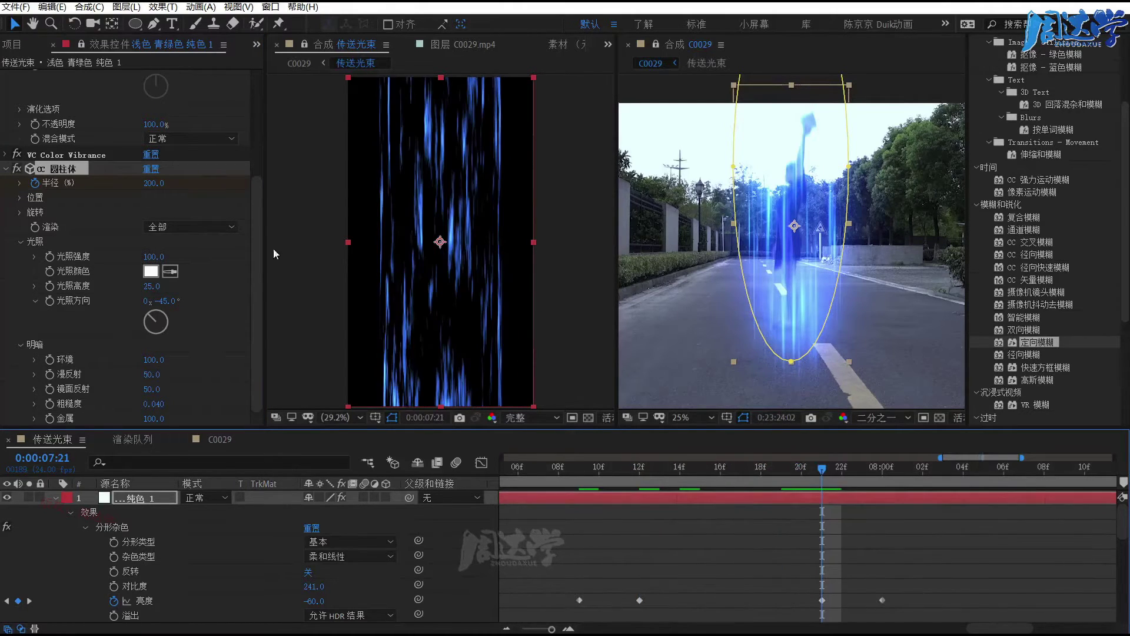
pyautogui.click(34, 183)
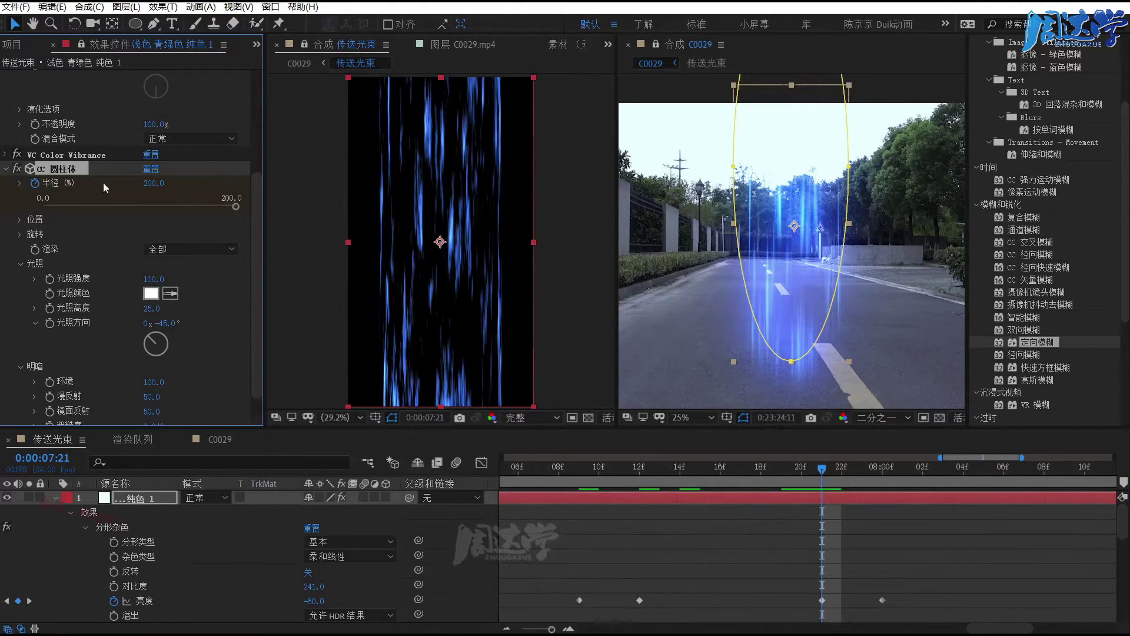
pyautogui.write('2')
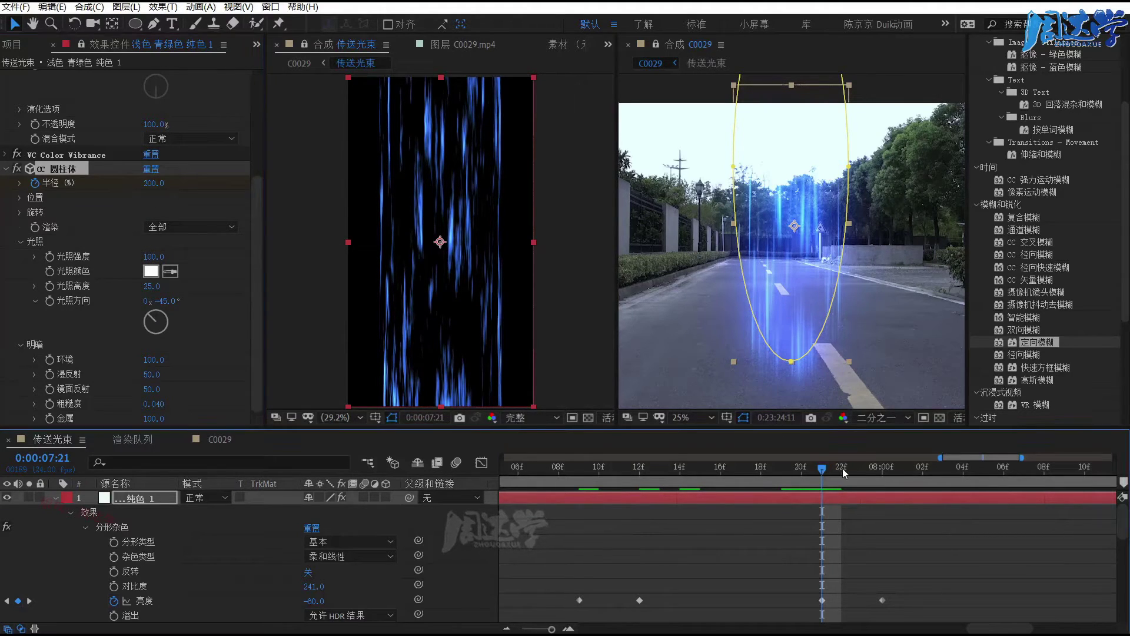
pyautogui.moveTo(842, 468); pyautogui.dragTo(883, 478)
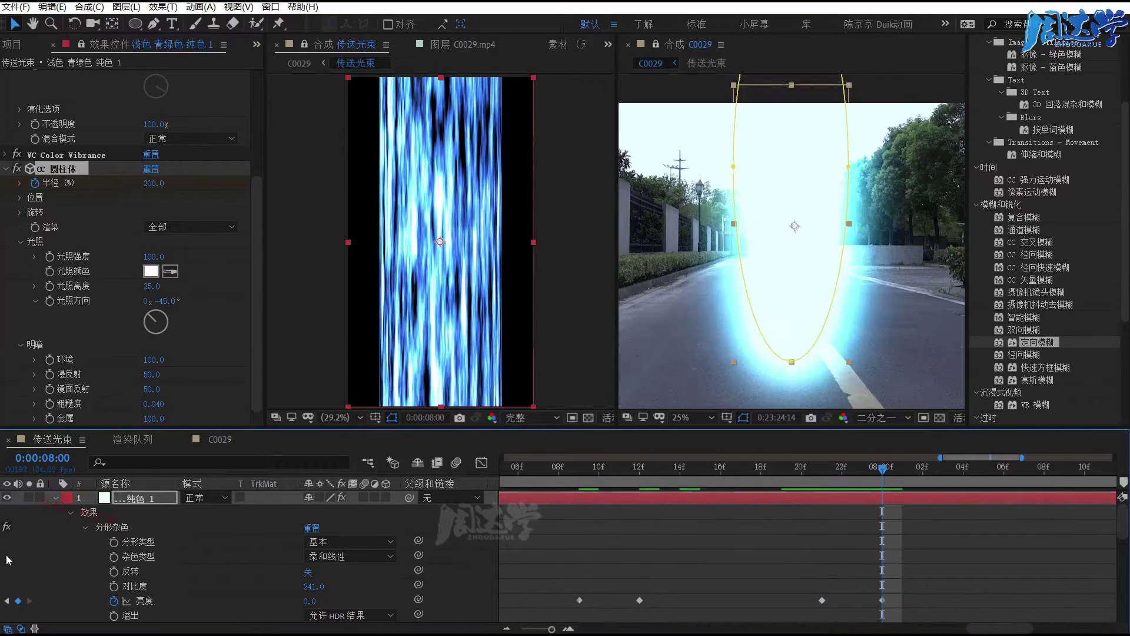
pyautogui.click(152, 183)
pyautogui.write('0')
pyautogui.press('Return')
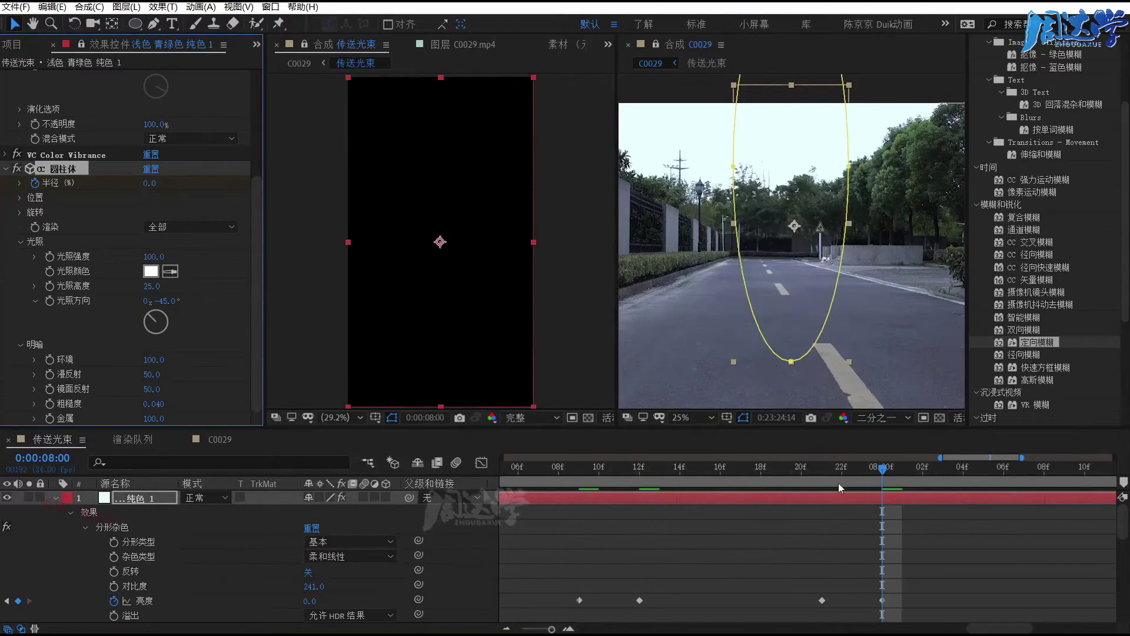
pyautogui.click(818, 543)
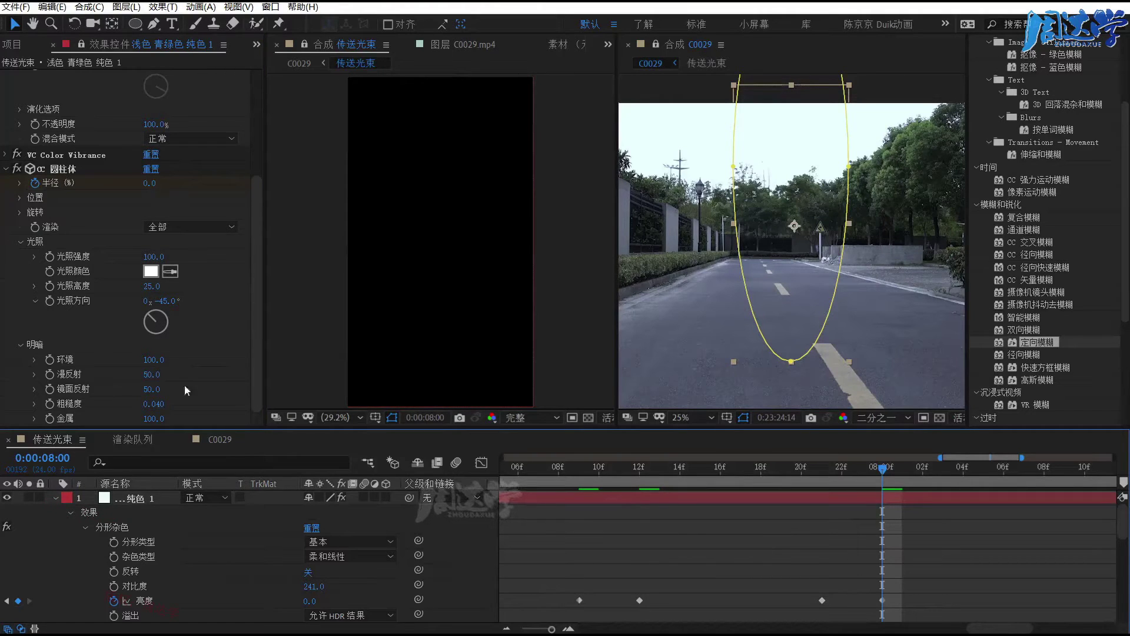
pyautogui.click(132, 500)
pyautogui.press('u')
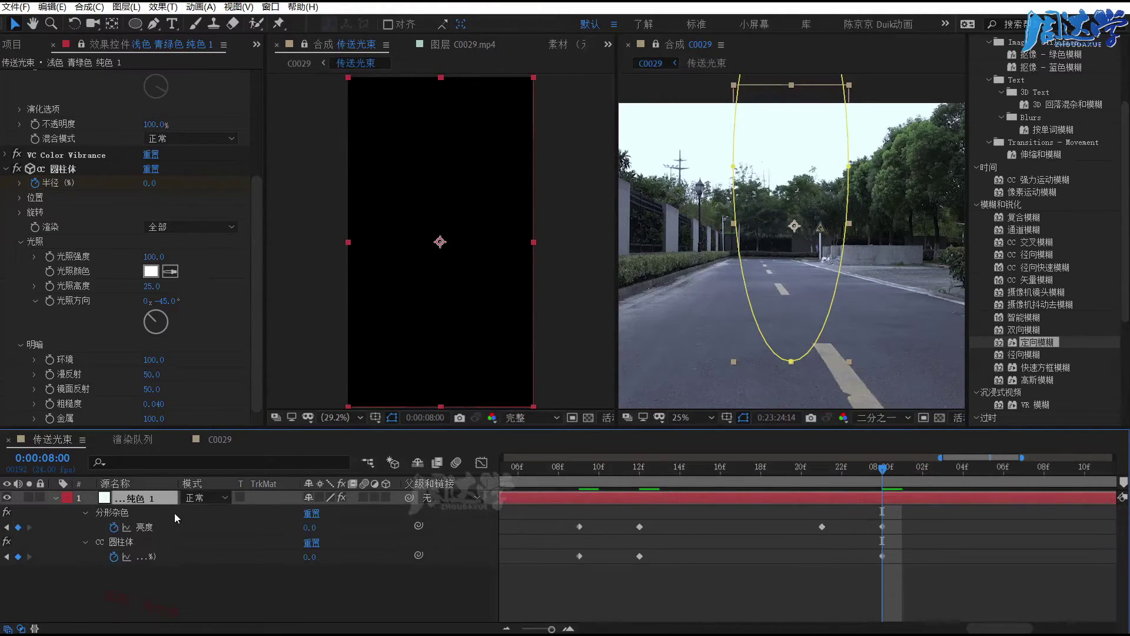
pyautogui.press('u')
pyautogui.press('u')
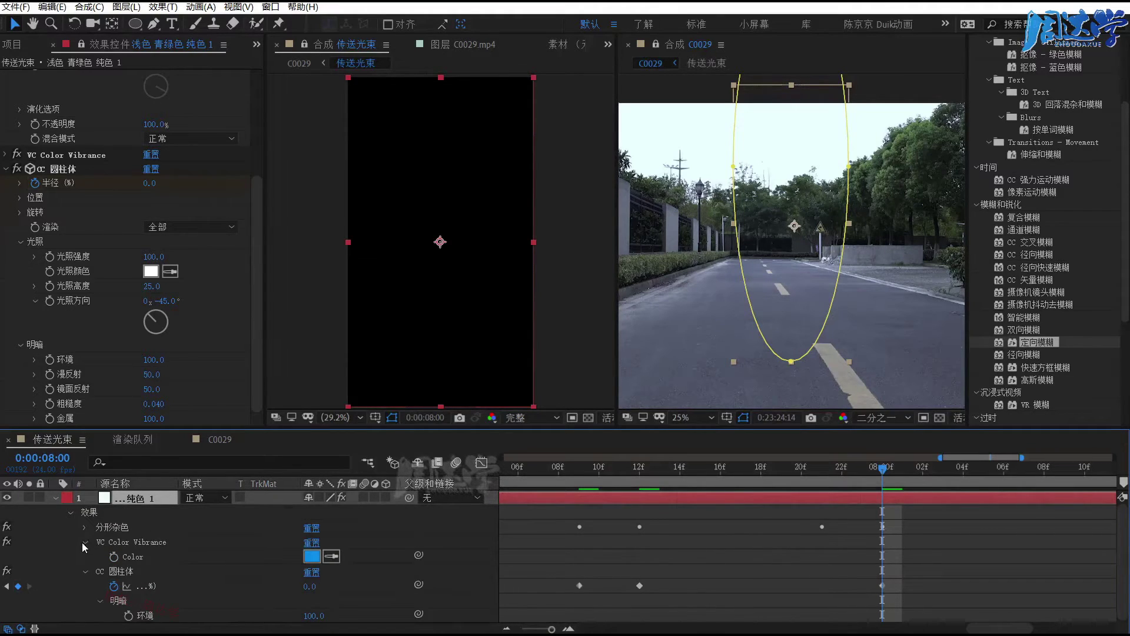
pyautogui.click(85, 542)
pyautogui.click(85, 557)
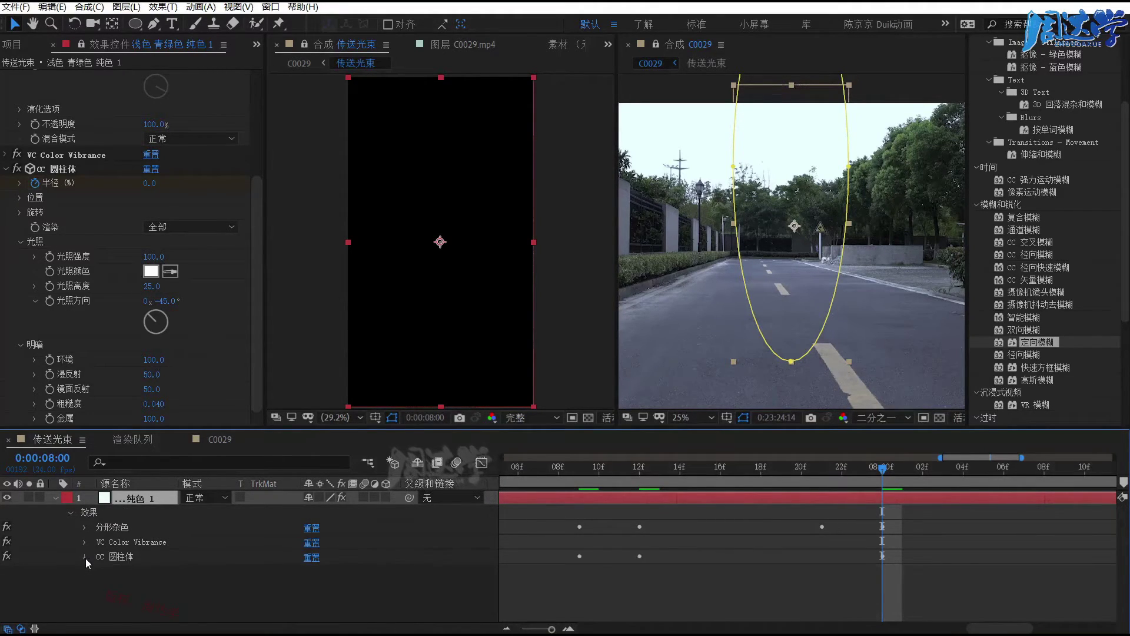
pyautogui.click(86, 557)
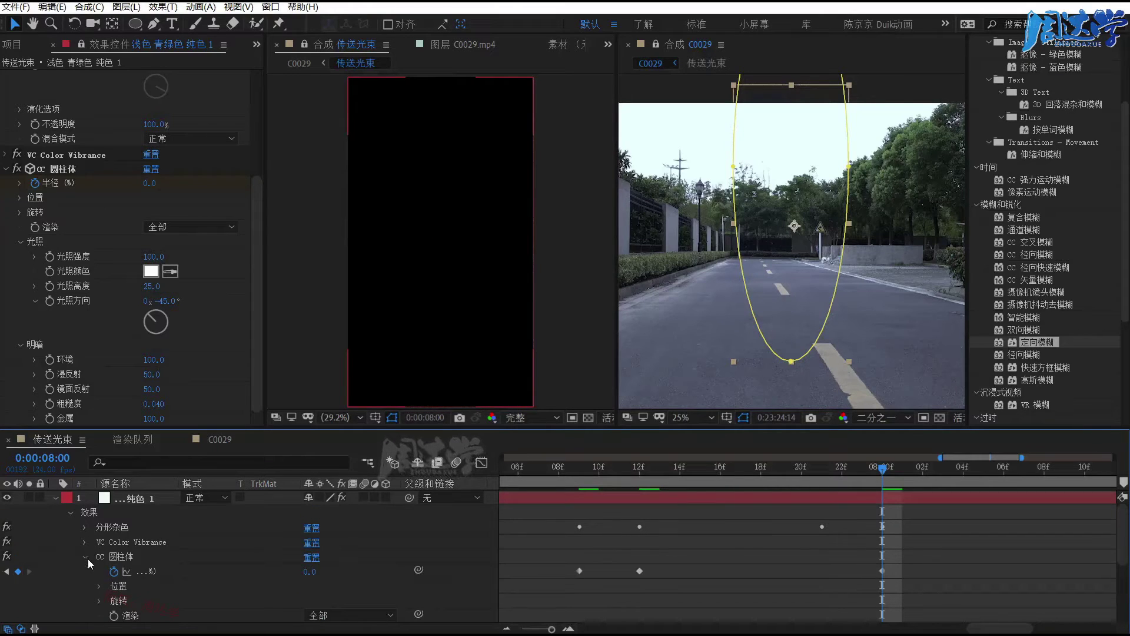
pyautogui.click(85, 557)
pyautogui.click(121, 557)
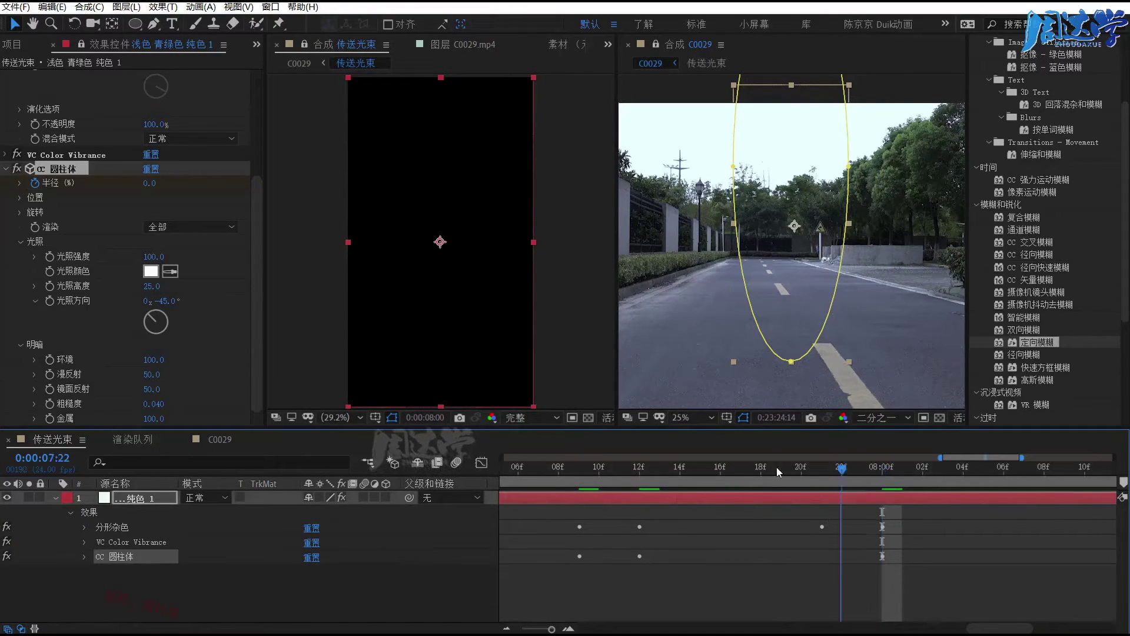
pyautogui.click(760, 471)
# - Go back to frame 0:00:07:21 and expand the CC 圆柱体 effect's keyframe rows
pyautogui.click(861, 537)
pyautogui.moveTo(806, 475); pyautogui.dragTo(823, 487)
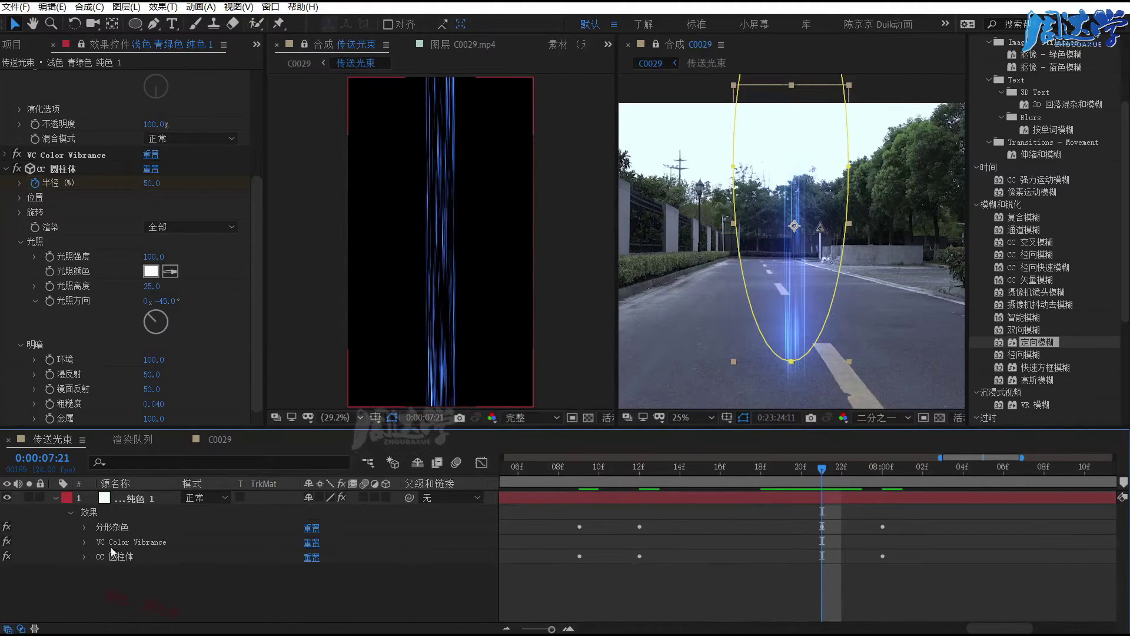
pyautogui.click(84, 557)
pyautogui.click(118, 557)
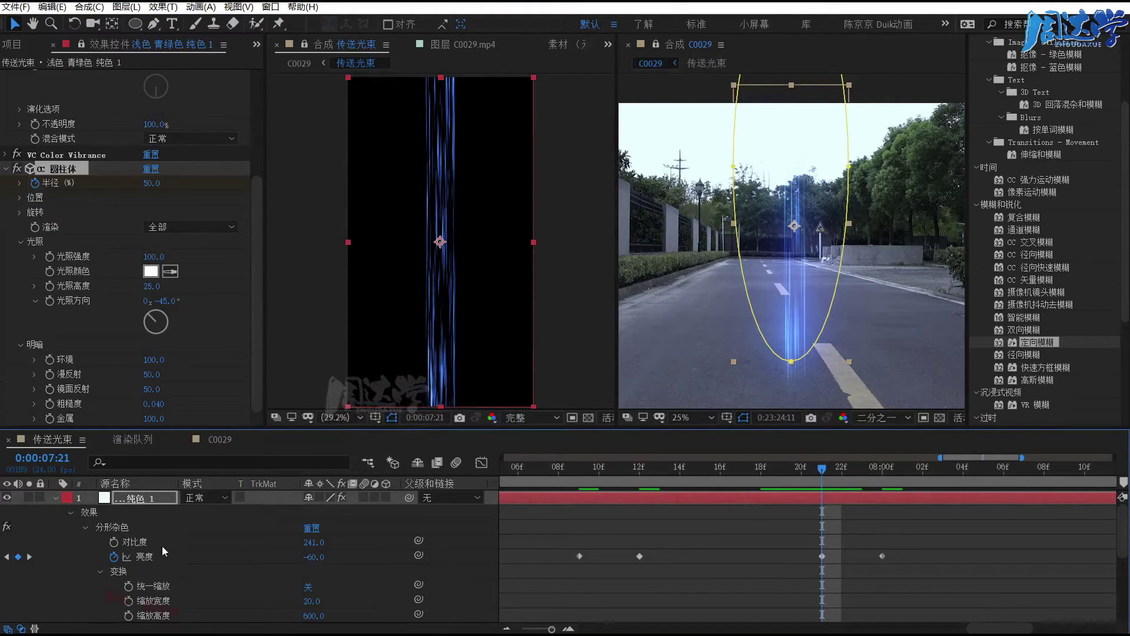
pyautogui.scroll(-5, 372, 561)
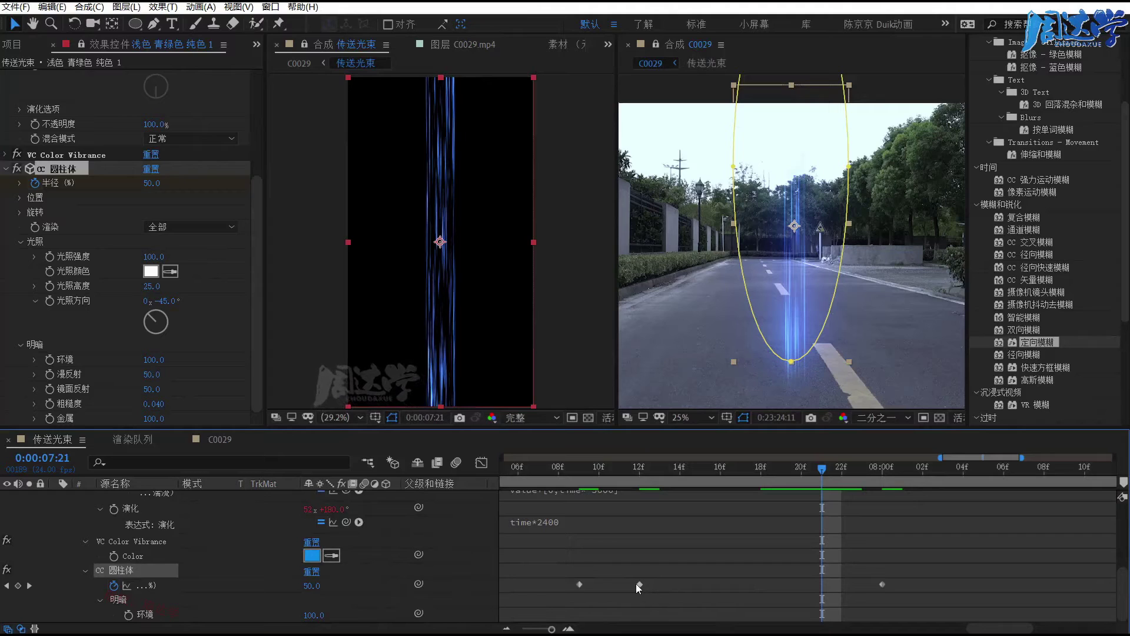
pyautogui.click(640, 585)
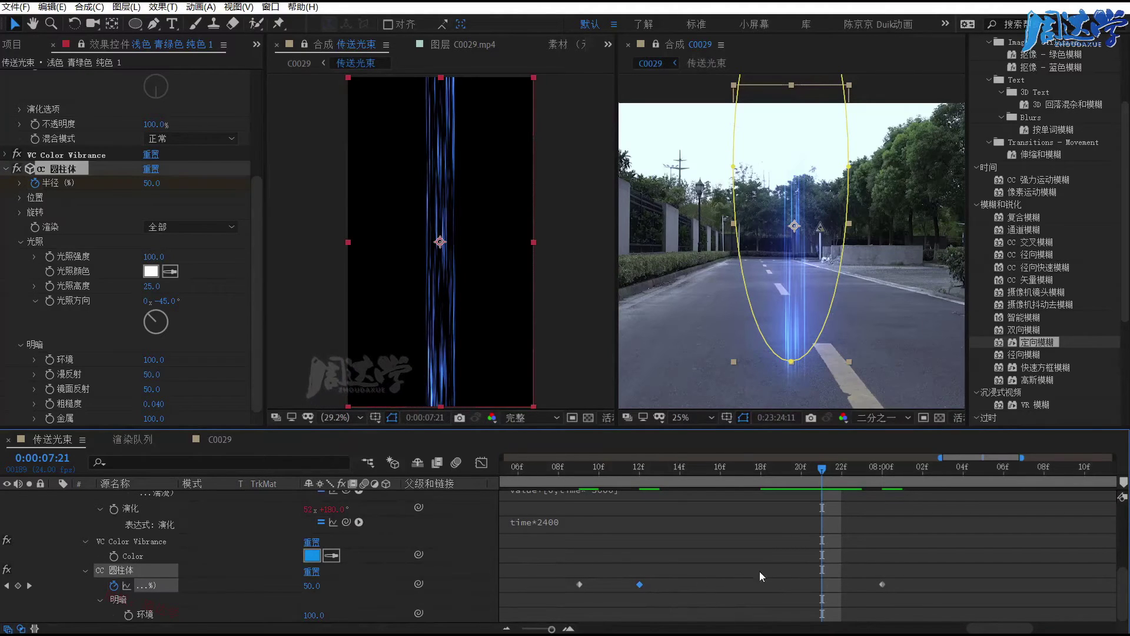
pyautogui.click(808, 567)
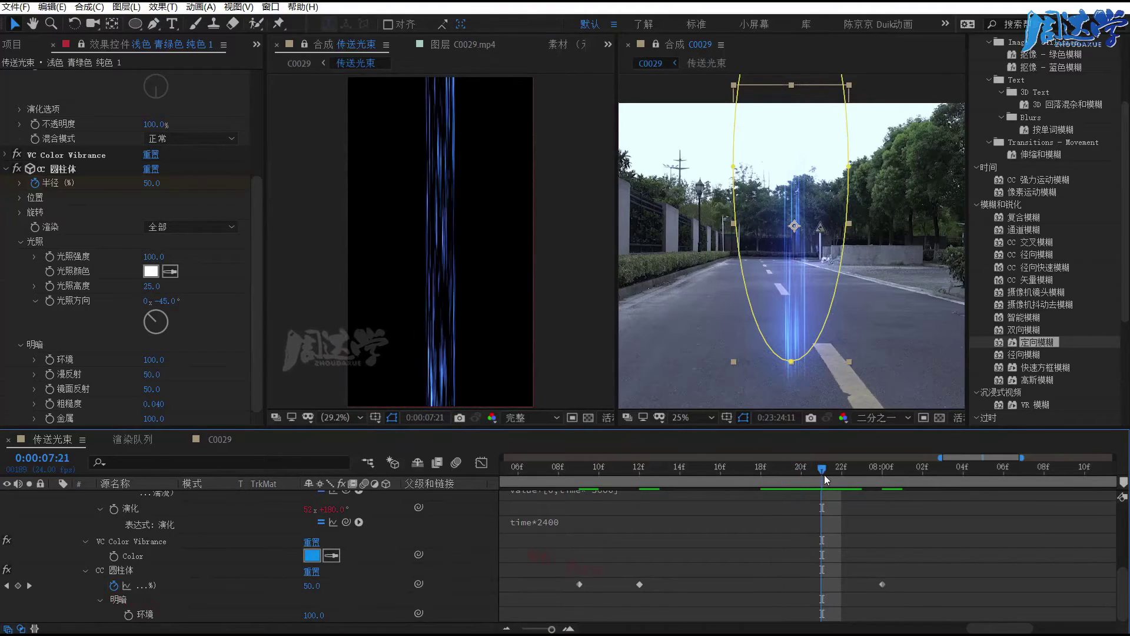
pyautogui.click(129, 570)
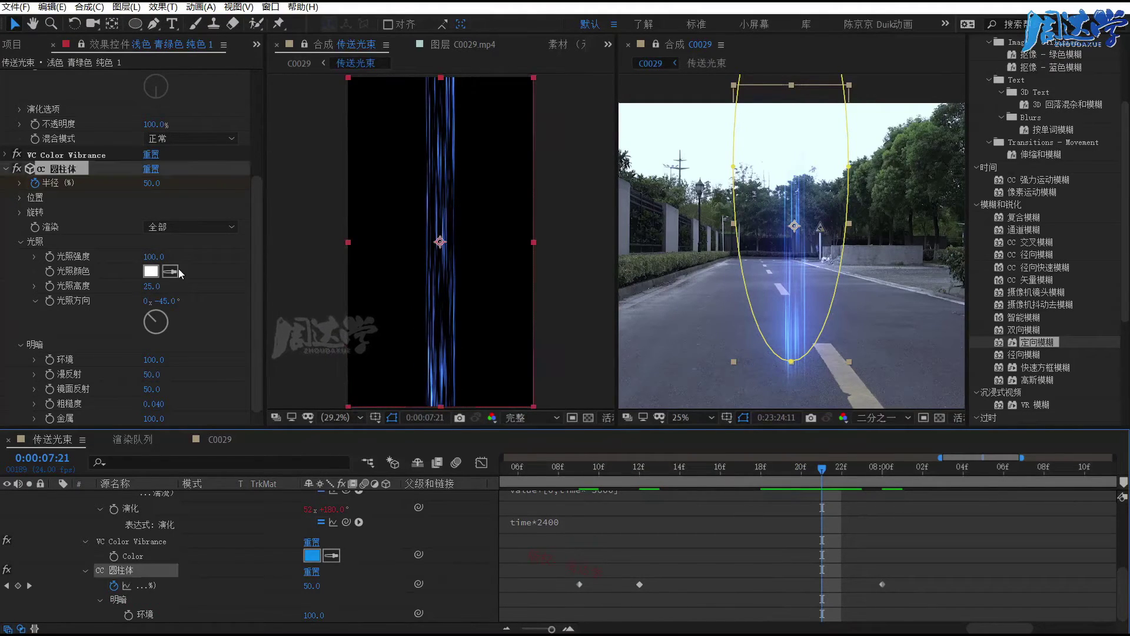
# - Set the CC Cylinder radius to 200 and scrub back to preview the widening beams
pyautogui.click(151, 184)
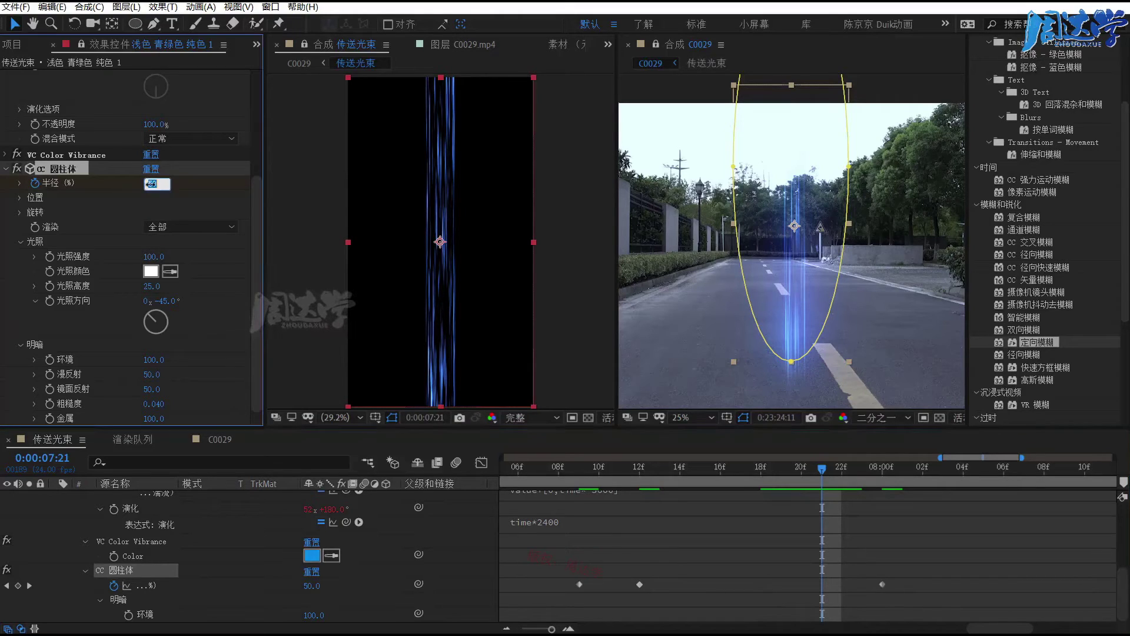
pyautogui.write('200')
pyautogui.press('Return')
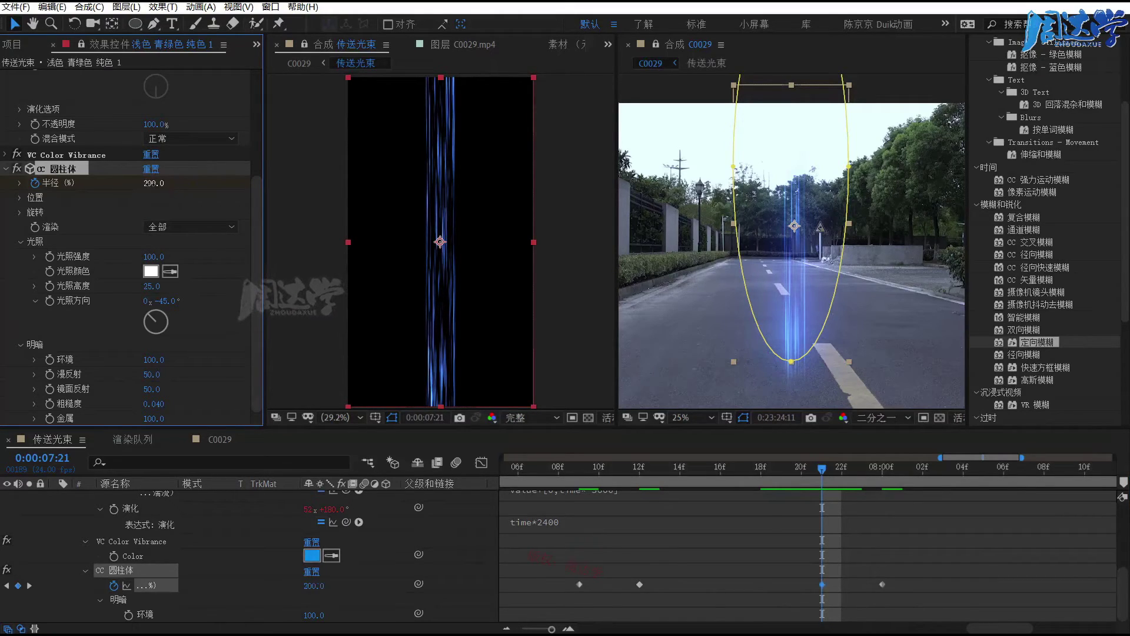
pyautogui.moveTo(776, 469); pyautogui.dragTo(727, 471)
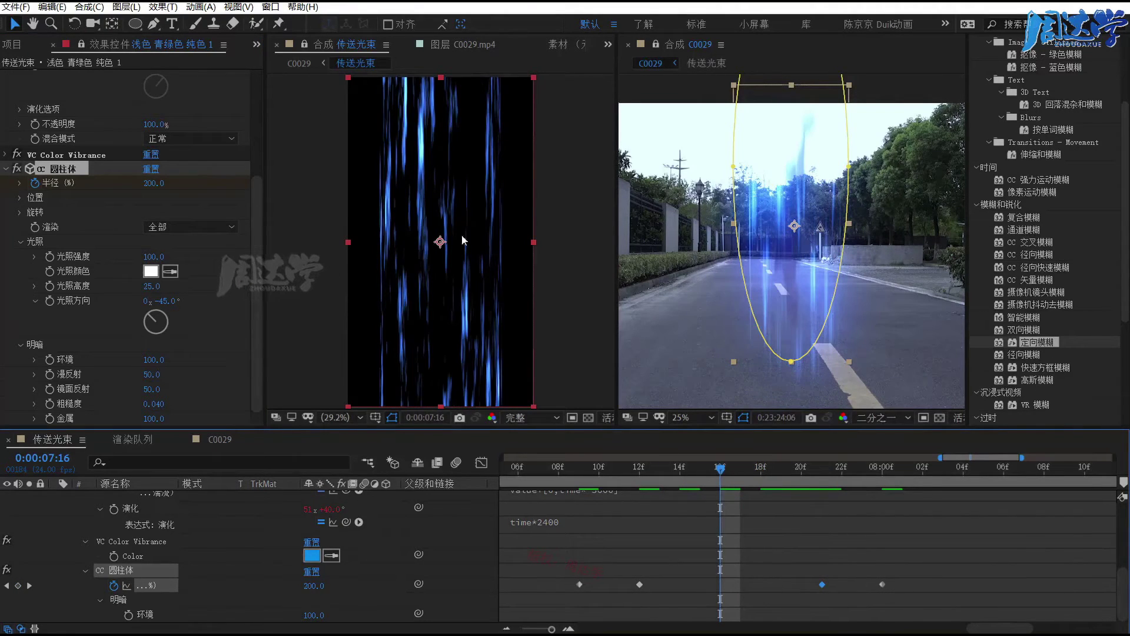
pyautogui.moveTo(674, 470)
pyautogui.mouseDown()
pyautogui.moveTo(600, 481)
pyautogui.moveTo(640, 486)
pyautogui.mouseUp()
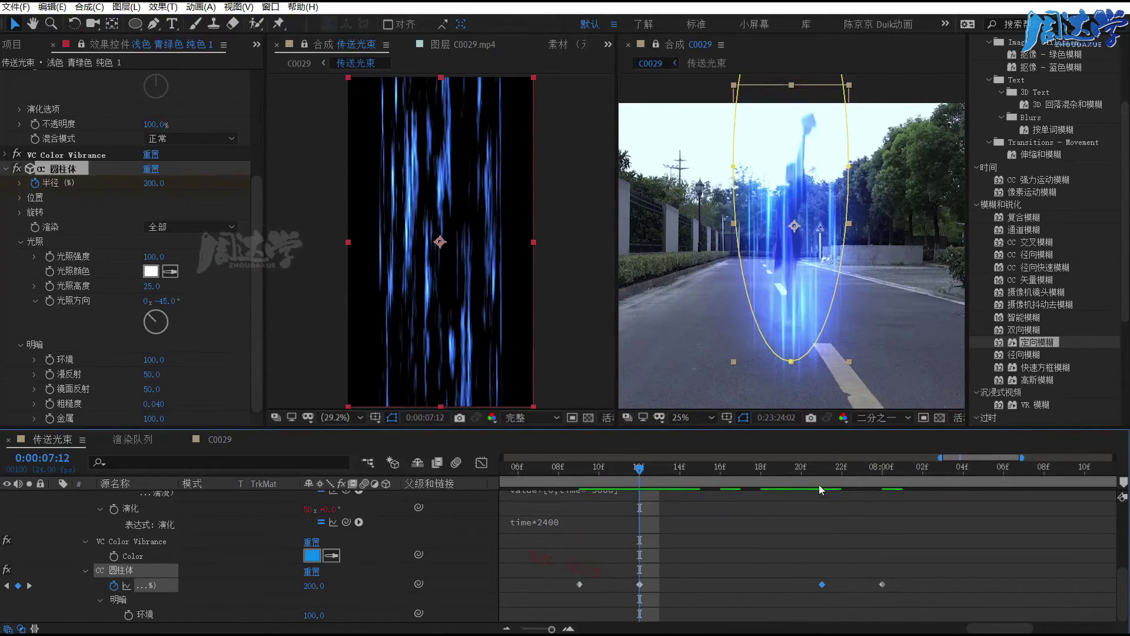
pyautogui.moveTo(819, 487)
pyautogui.mouseDown()
pyautogui.moveTo(761, 489)
pyautogui.moveTo(864, 529)
pyautogui.moveTo(493, 521)
pyautogui.mouseUp()
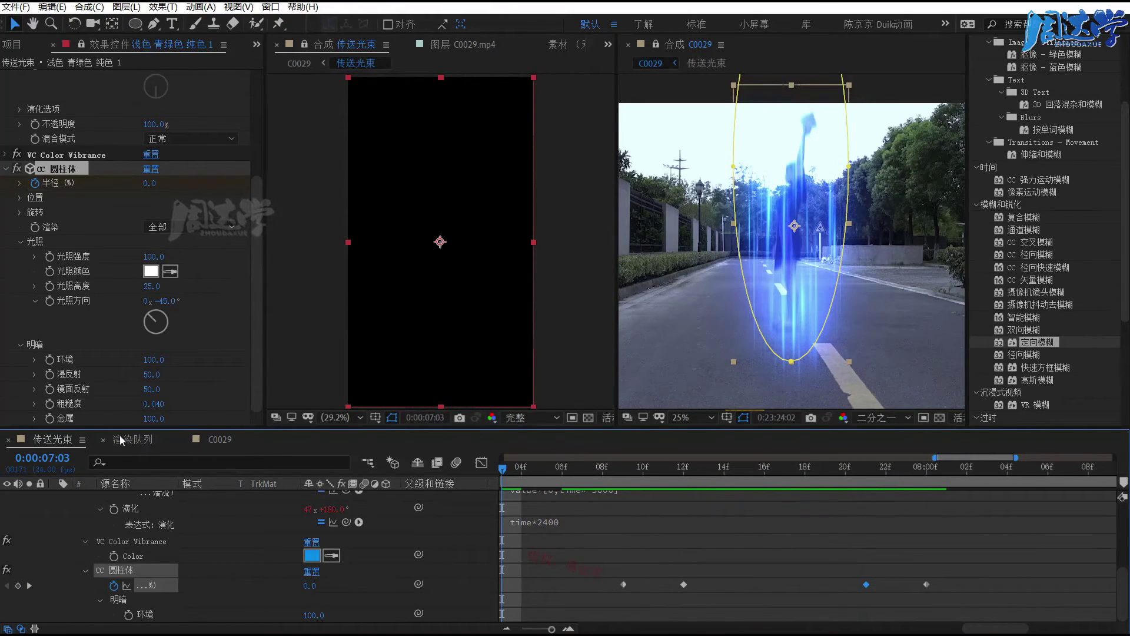
# - Close the 传送光束 composition, C0029.mp4 layer and empty footage viewers
pyautogui.click(276, 46)
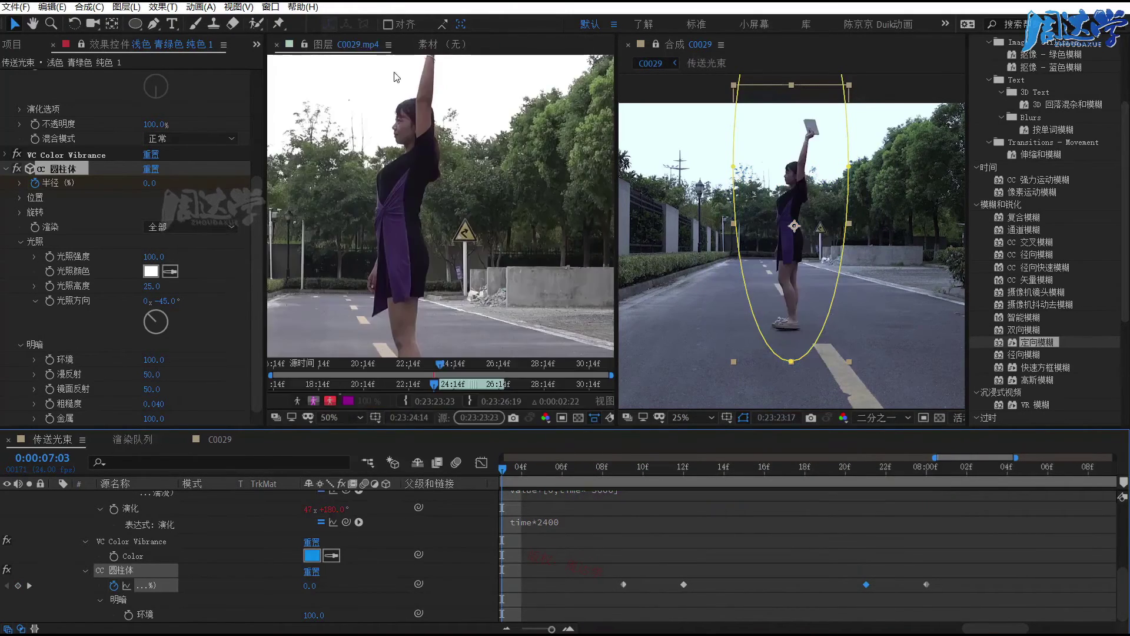
pyautogui.click(276, 44)
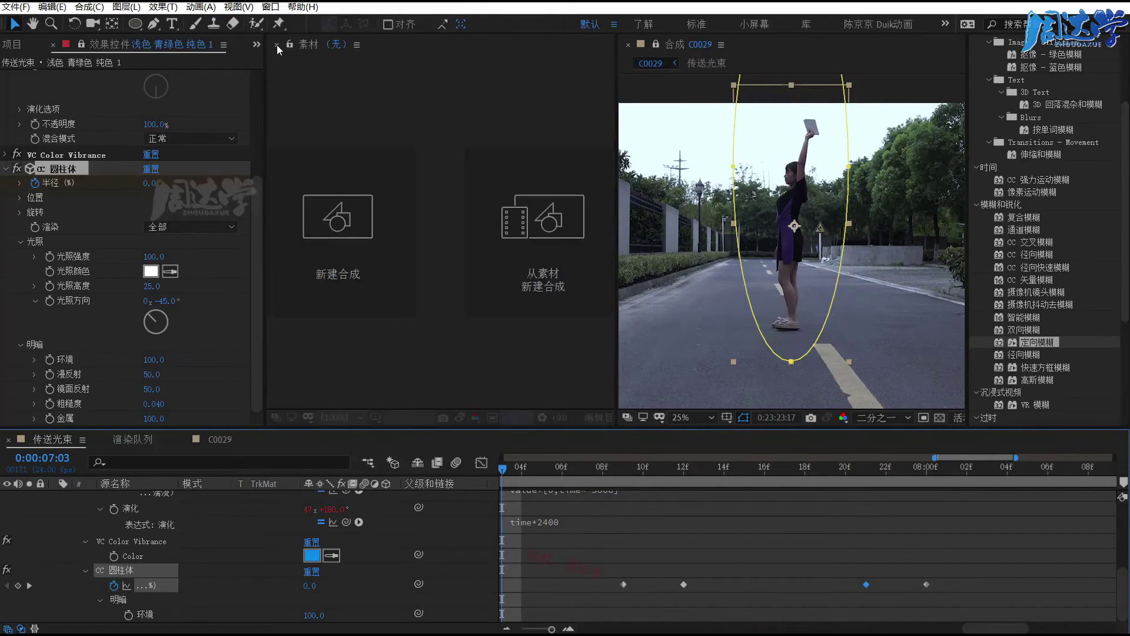
pyautogui.click(275, 45)
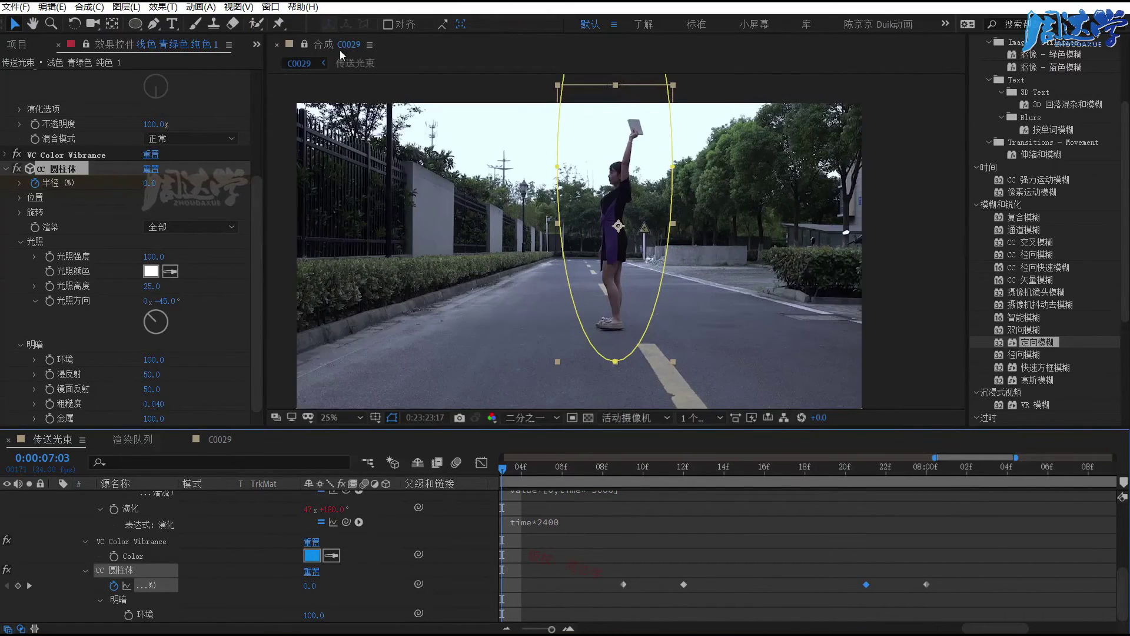
pyautogui.scroll(2, 118, 217)
pyautogui.scroll(3, 117, 218)
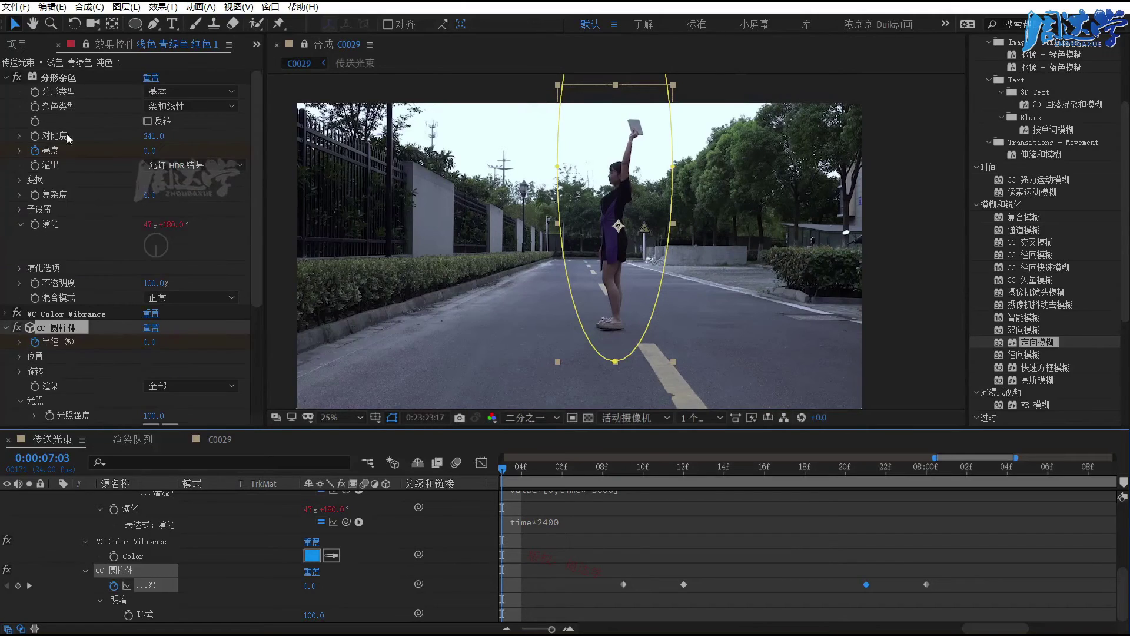
# - In the C0029 timeline, move to 0:23:22:18 and select the C0029.mp4 footage layer 5
pyautogui.click(220, 439)
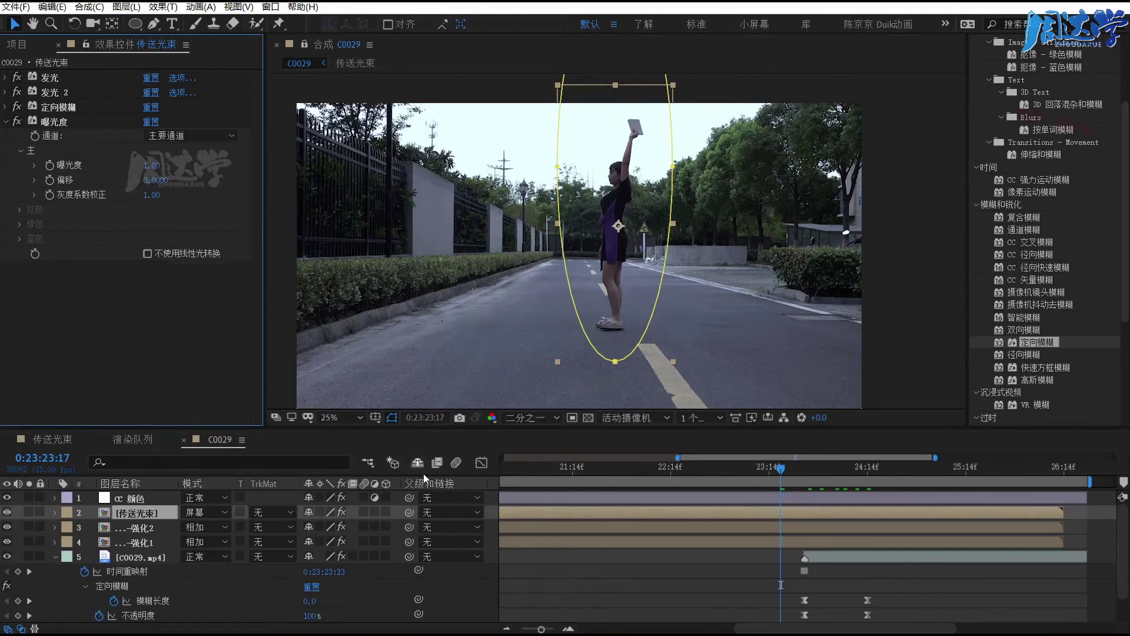
pyautogui.click(54, 557)
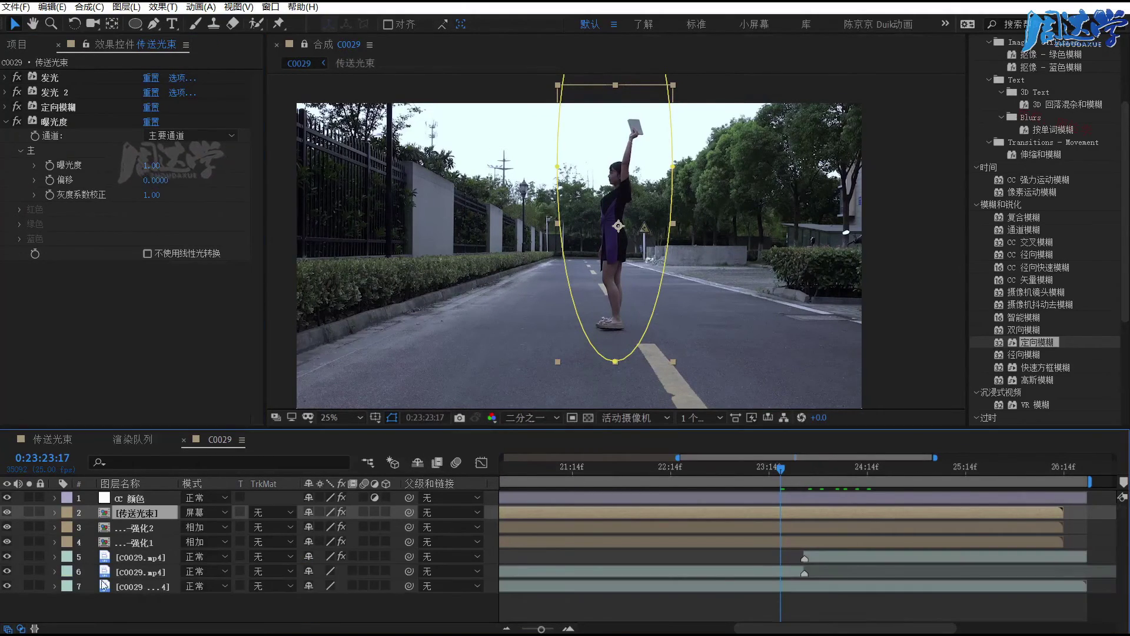
pyautogui.hotkey('ctrl', 'shift', 'a')
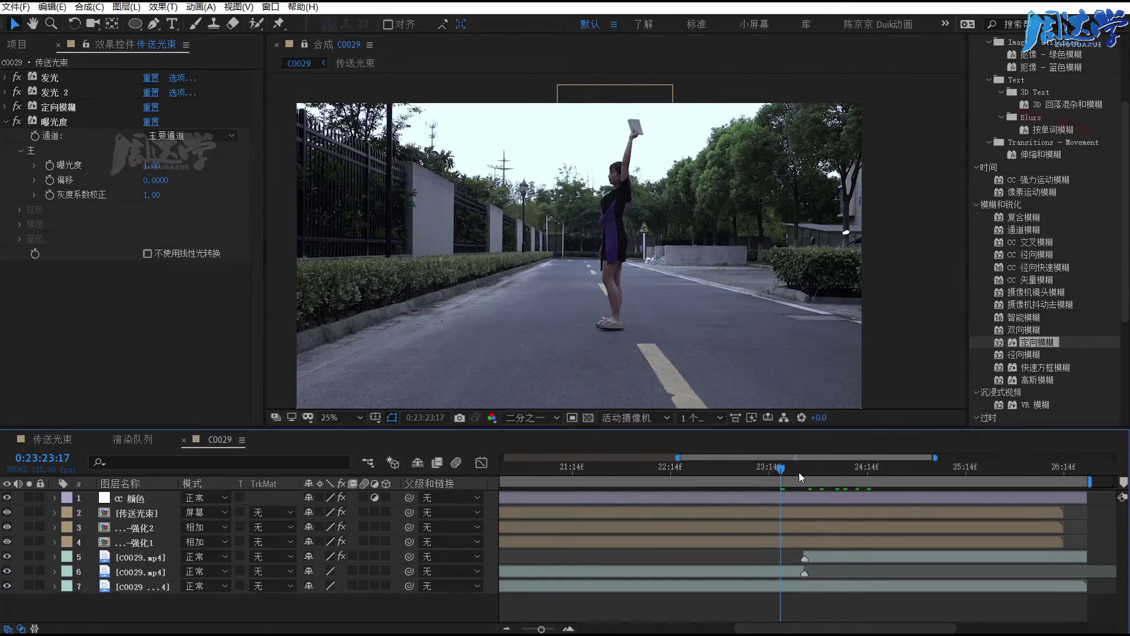
pyautogui.click(804, 471)
pyautogui.moveTo(805, 471); pyautogui.dragTo(687, 471)
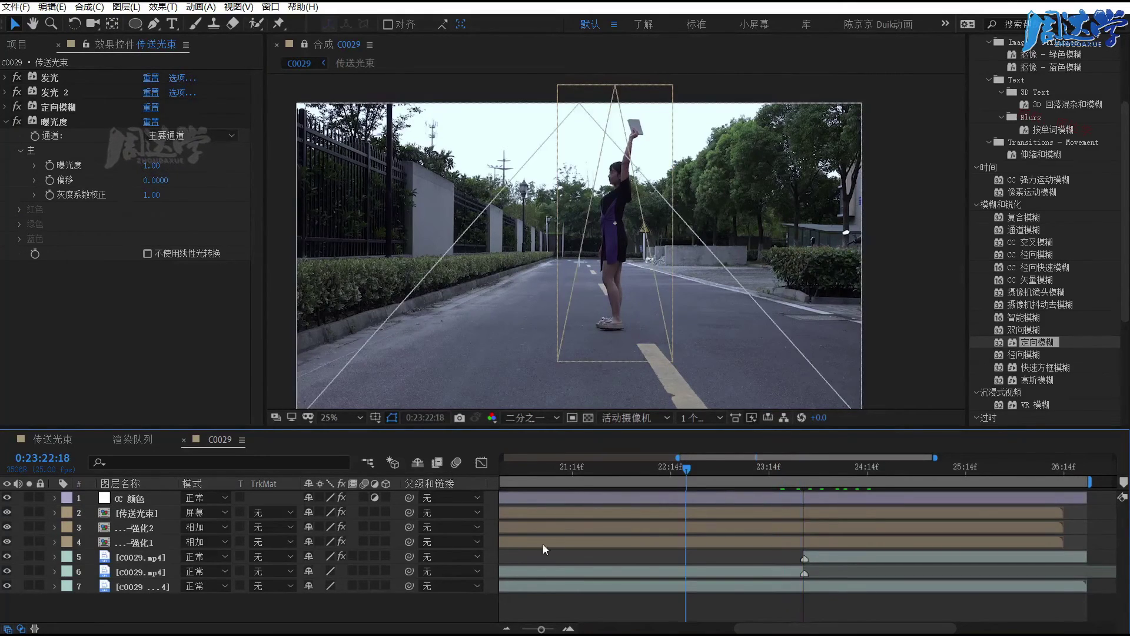
pyautogui.click(129, 554)
# - Duplicate the footage layer and set layer 5's blend mode to Screen
pyautogui.hotkey('ctrl', 'd')
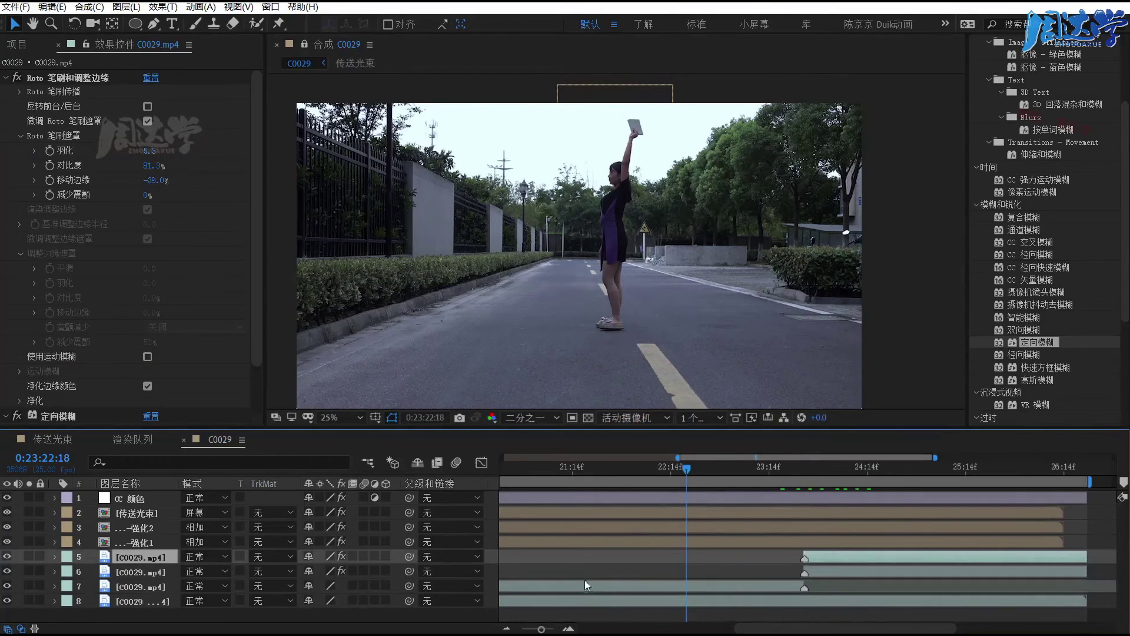
pyautogui.click(207, 556)
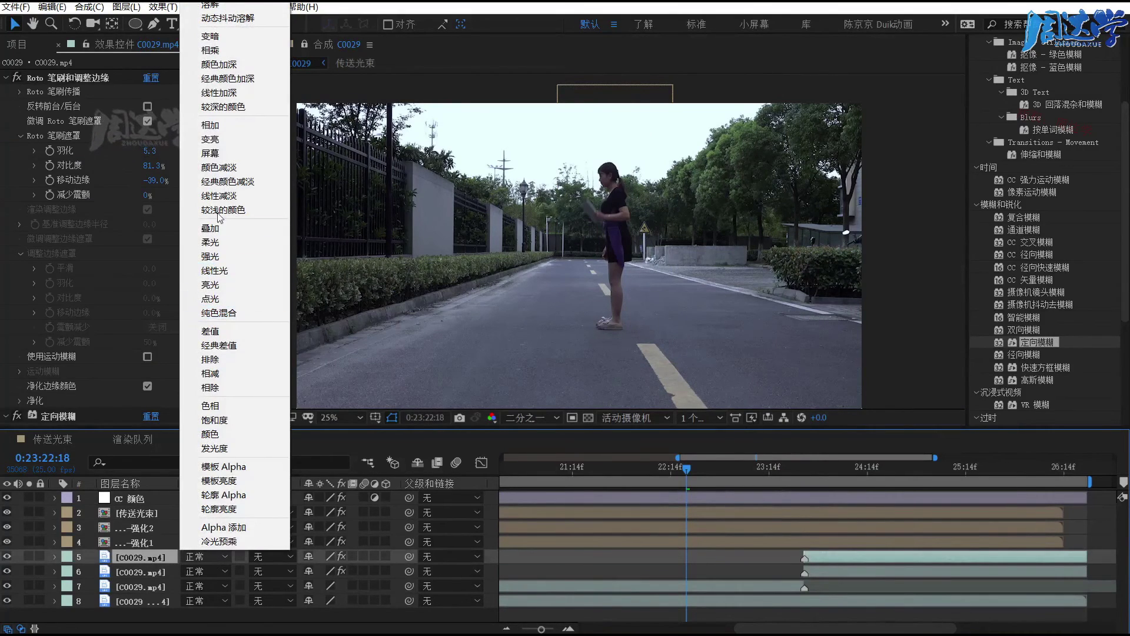
pyautogui.click(222, 158)
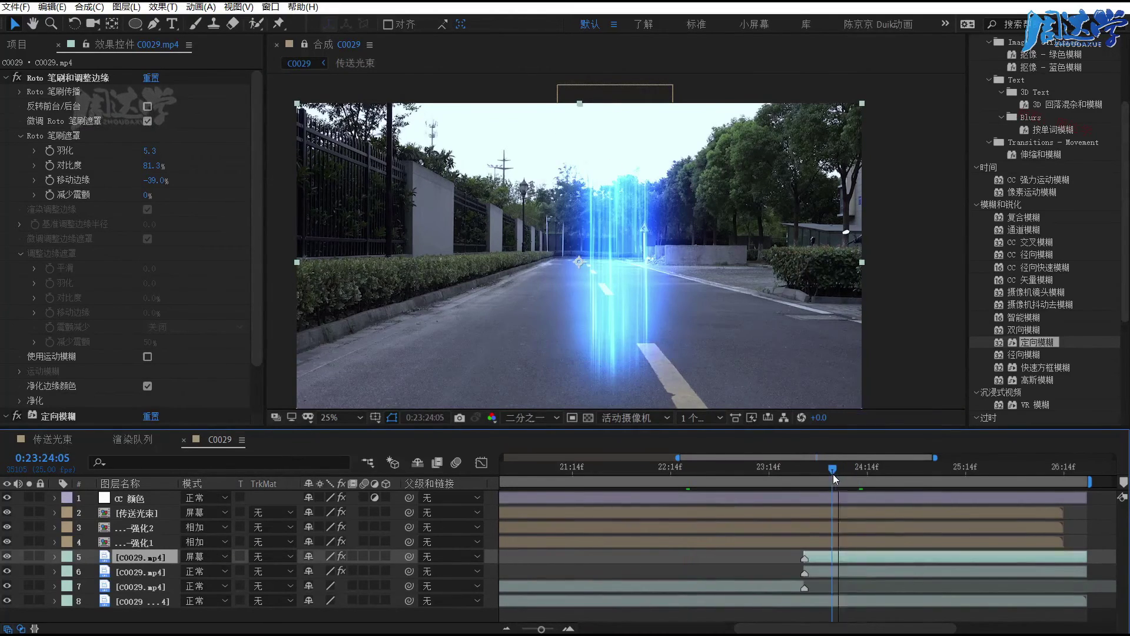
# - Toggle layer 5's visibility to compare the glow, then jump past her vanishing
pyautogui.click(7, 556)
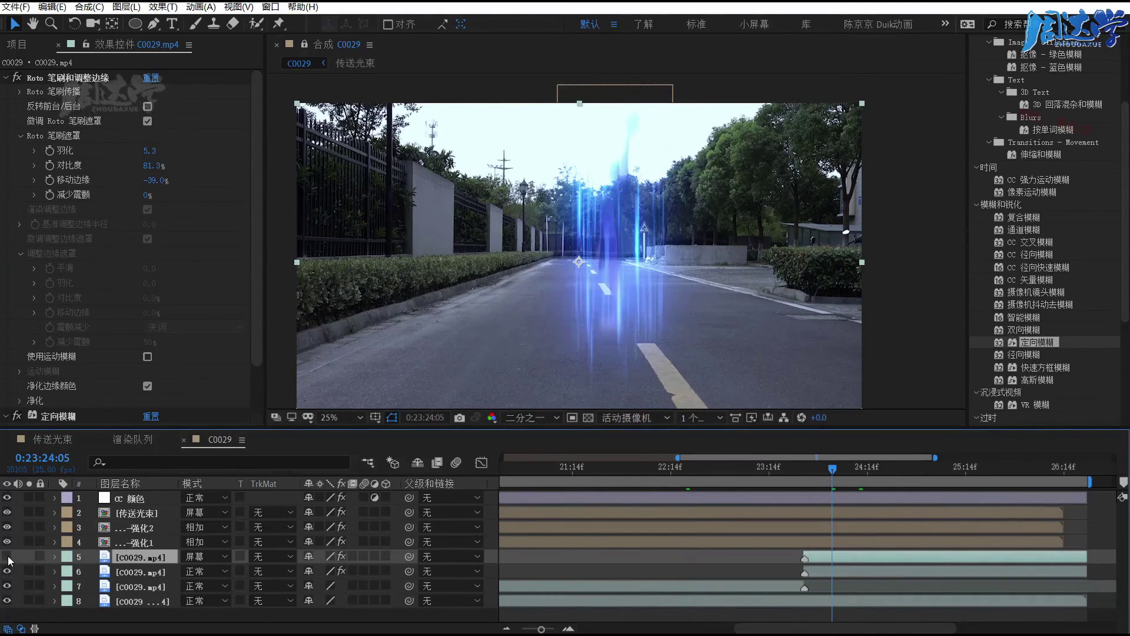
pyautogui.click(7, 556)
pyautogui.click(7, 557)
pyautogui.click(7, 557)
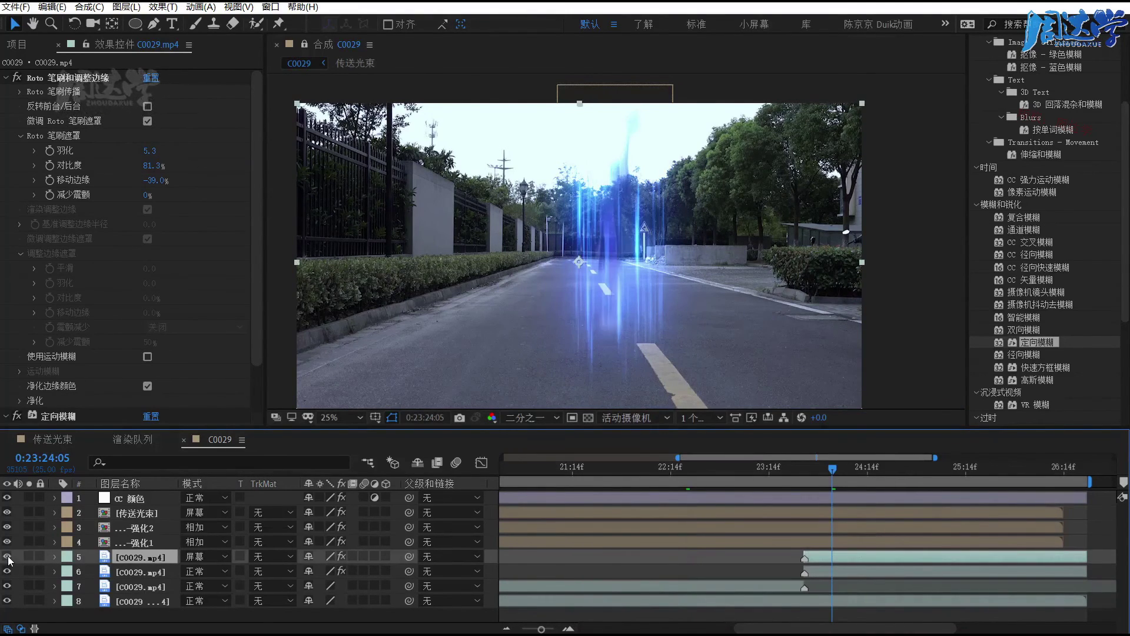
pyautogui.click(7, 556)
pyautogui.click(7, 556)
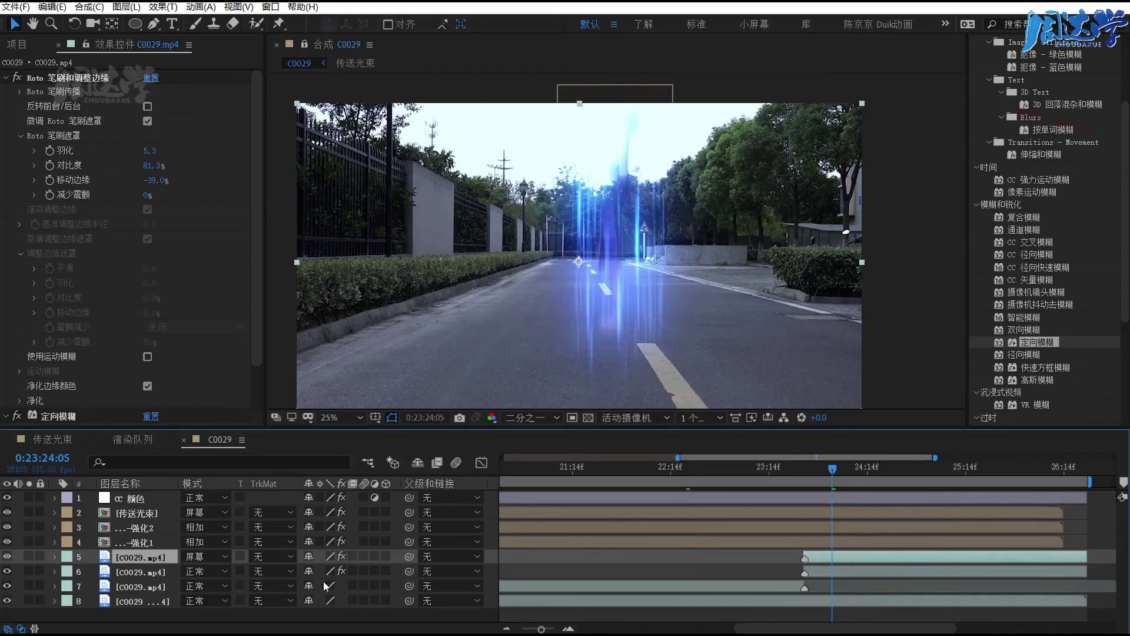
pyautogui.click(797, 469)
pyautogui.press('`')
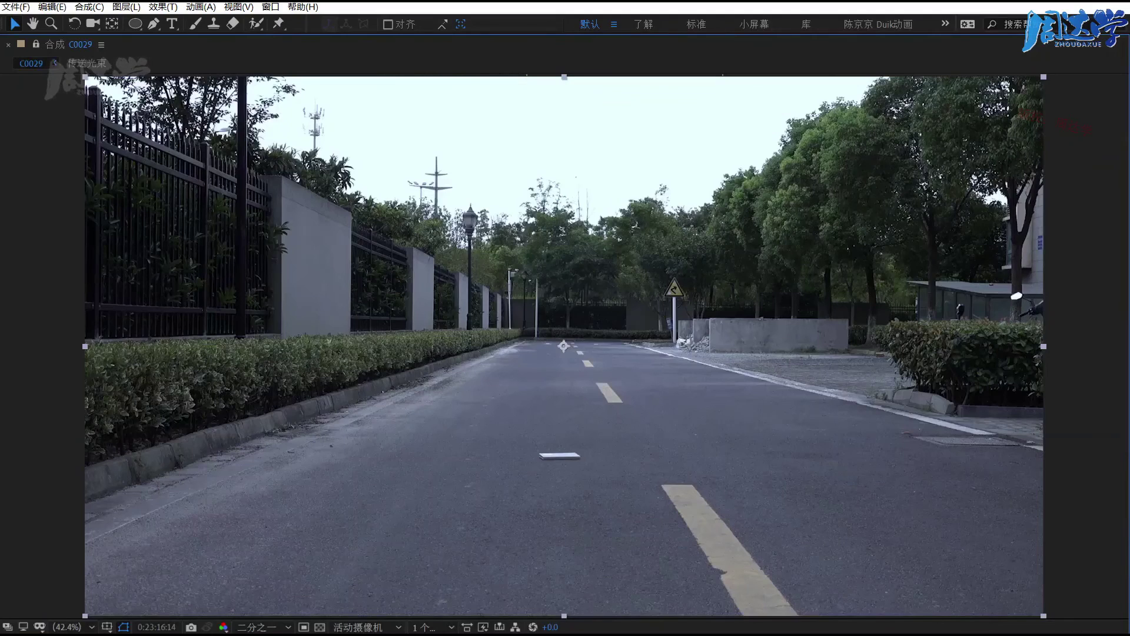